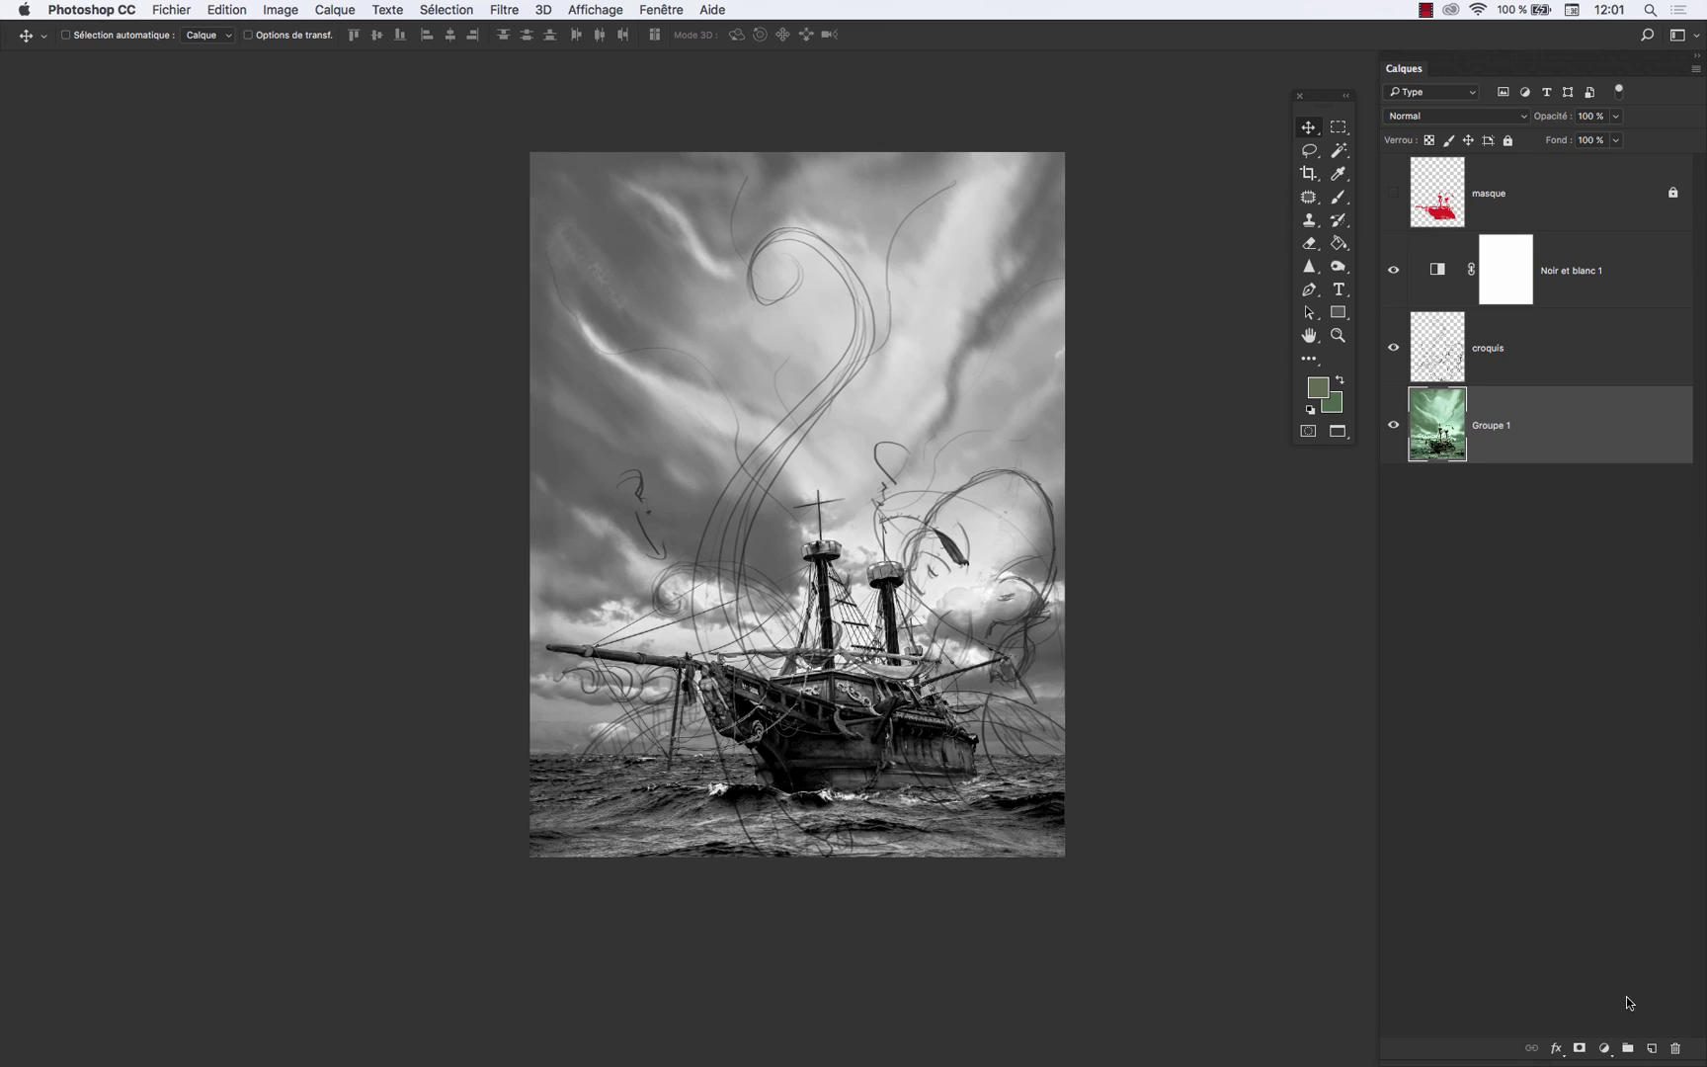
# - Invert the croquis layer so the sketch lines appear white over the greyscale ship image
pyautogui.click(1436, 370)
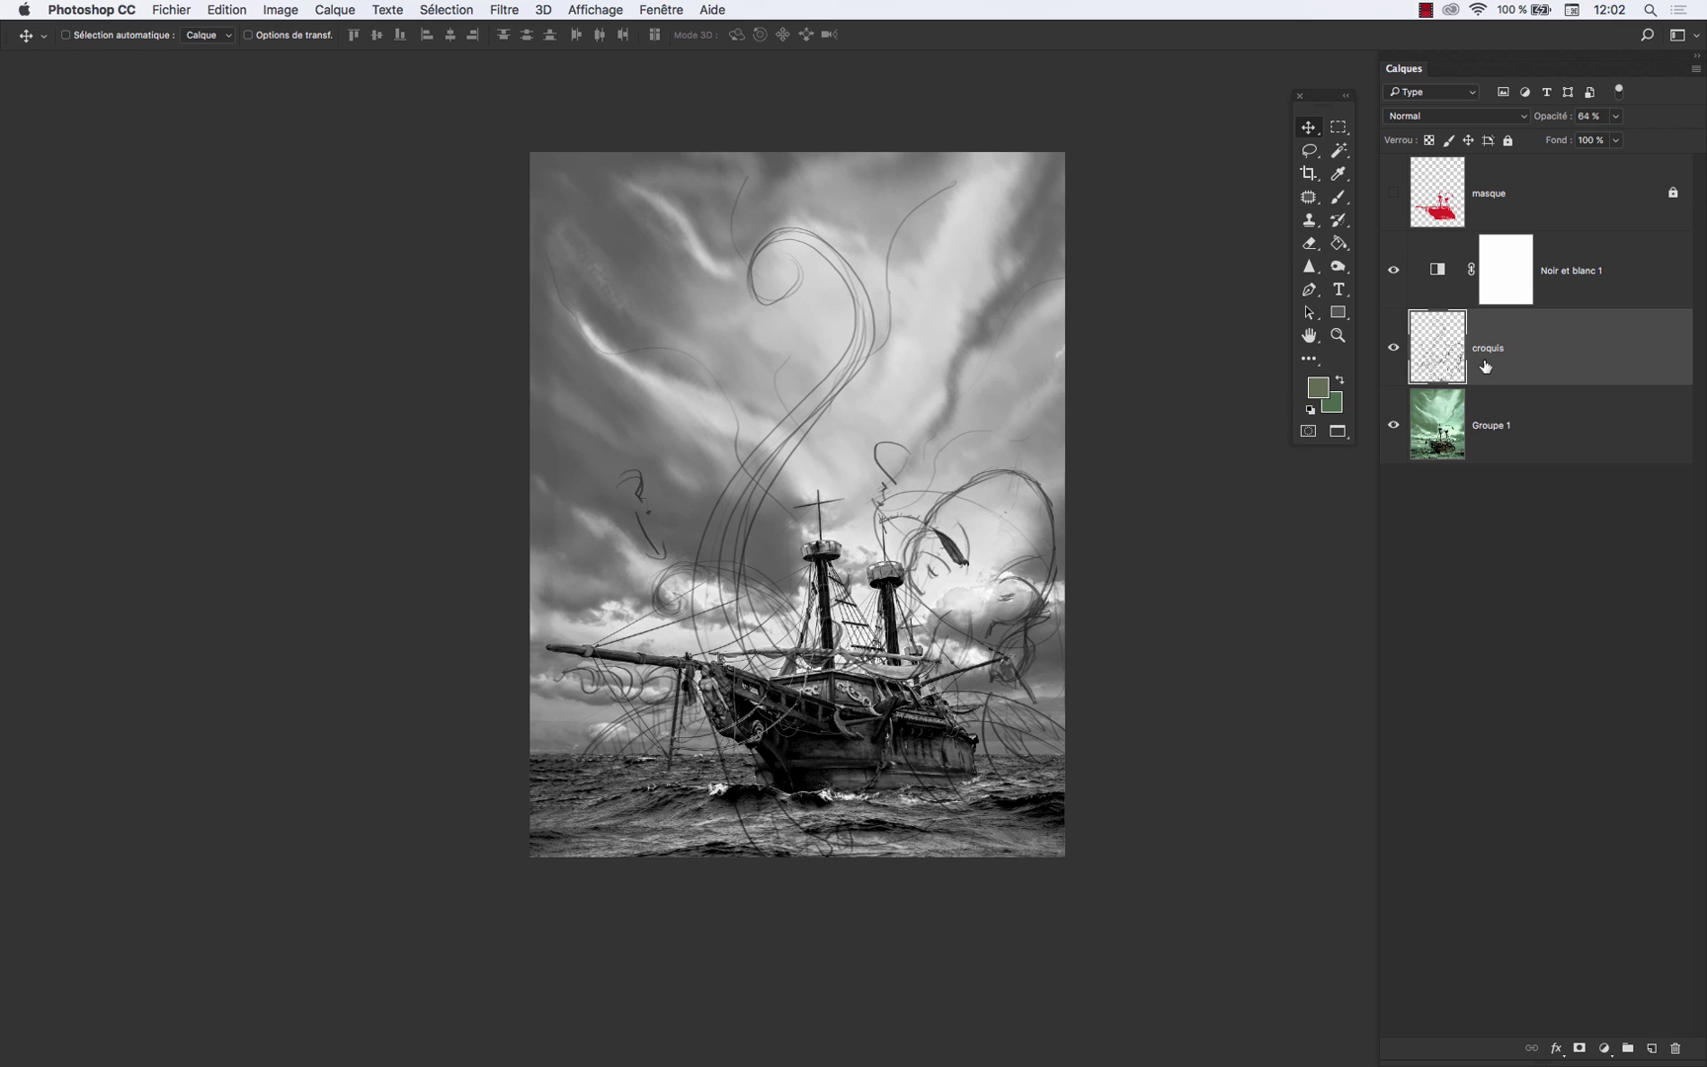
pyautogui.press('super+i')
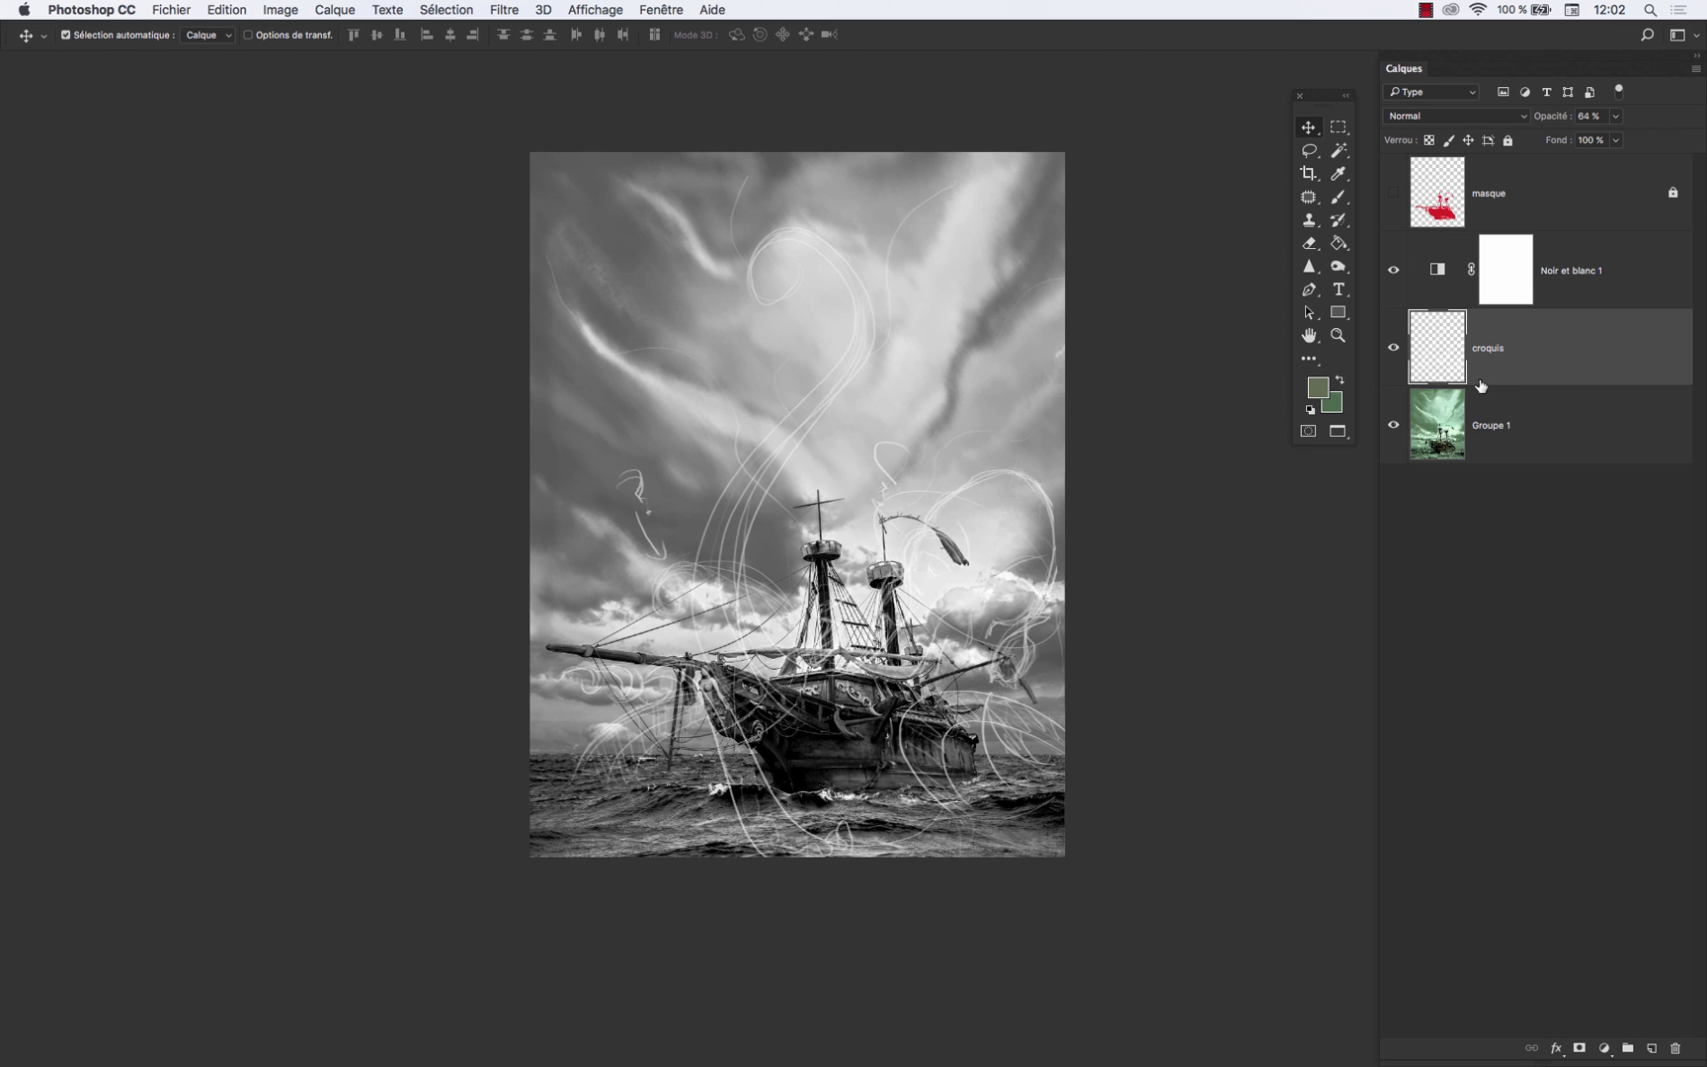
pyautogui.press('super+i')
pyautogui.press('super+i')
# - Create a new empty layer directly above Groupe 1 and choose the Encrage pointe variable brush preset
pyautogui.click(1438, 423)
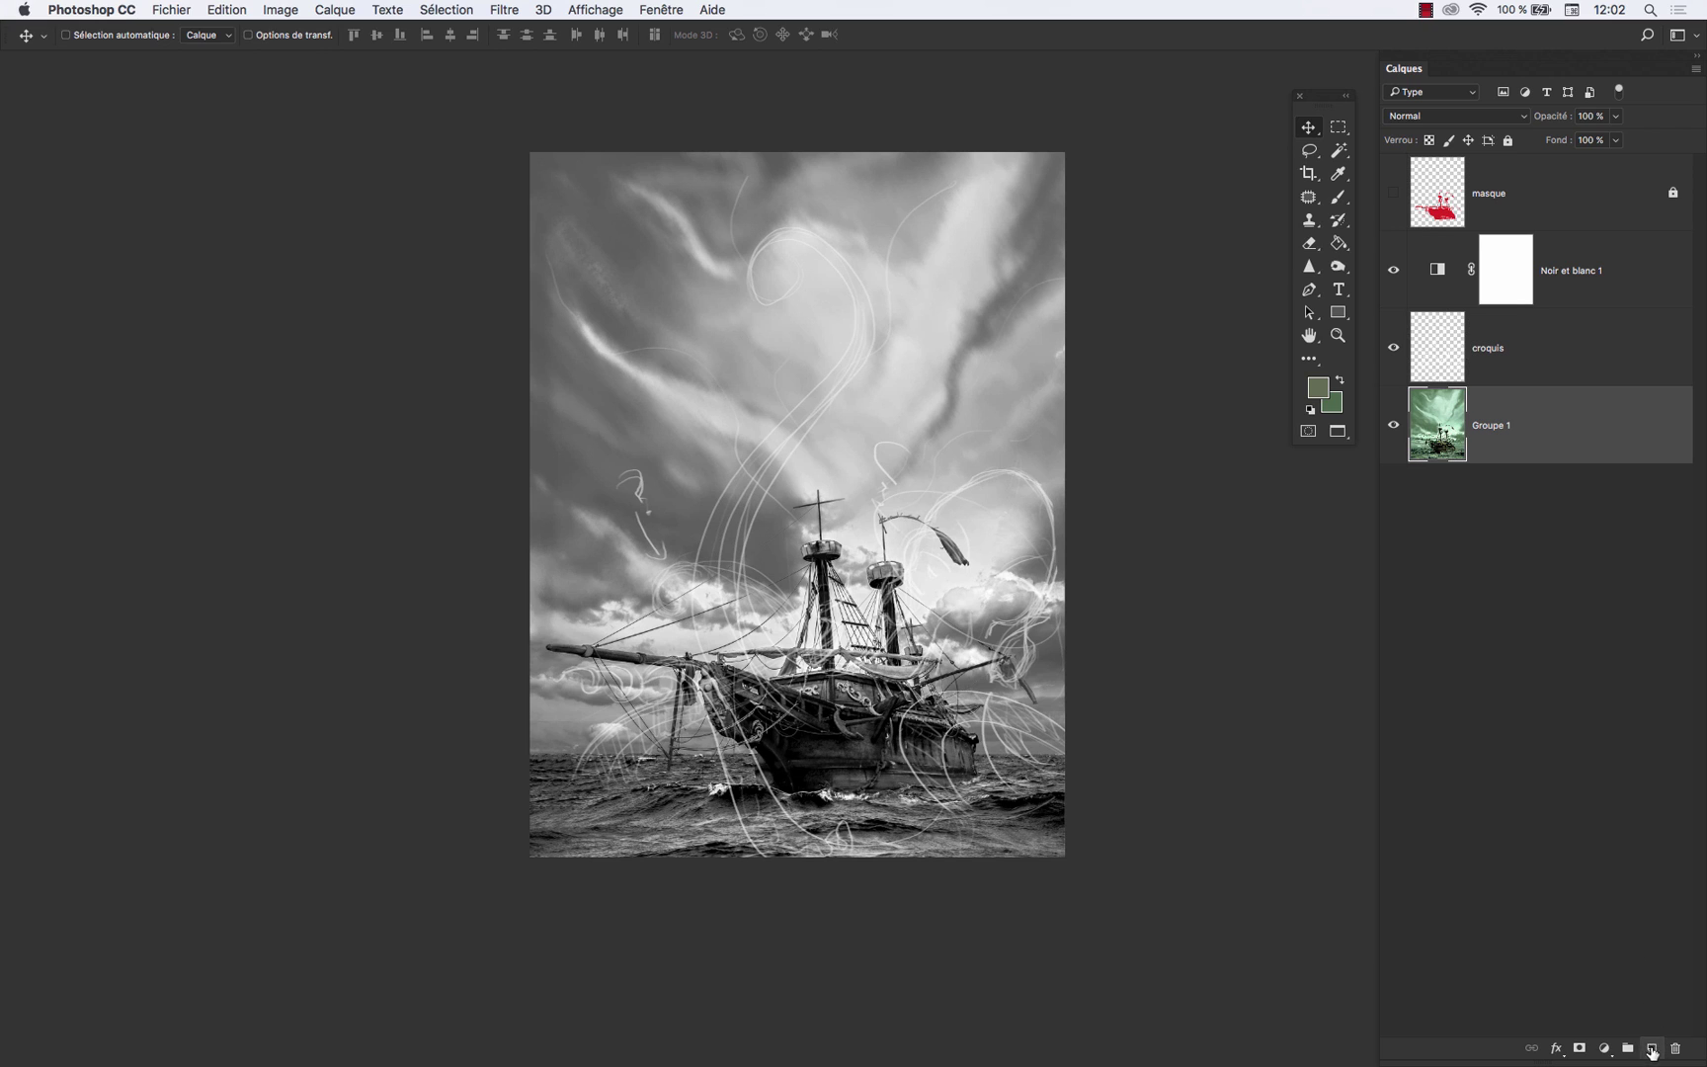
pyautogui.click(1653, 1045)
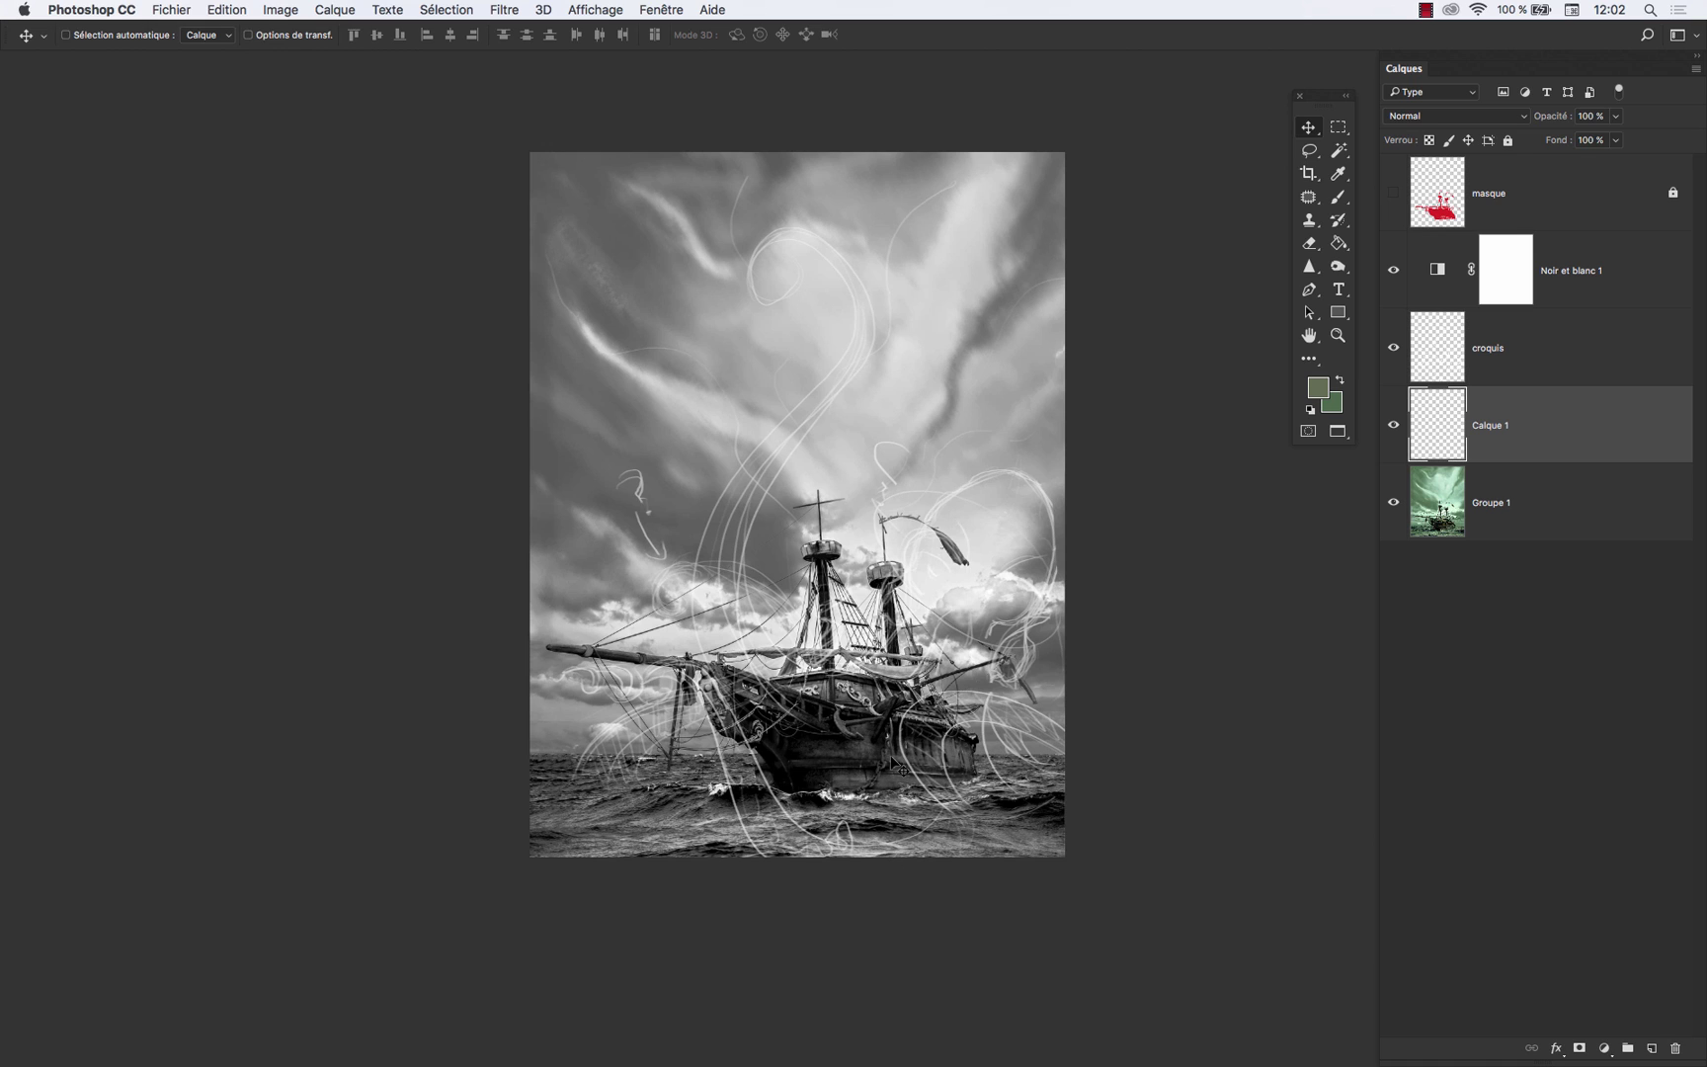
pyautogui.press('b')
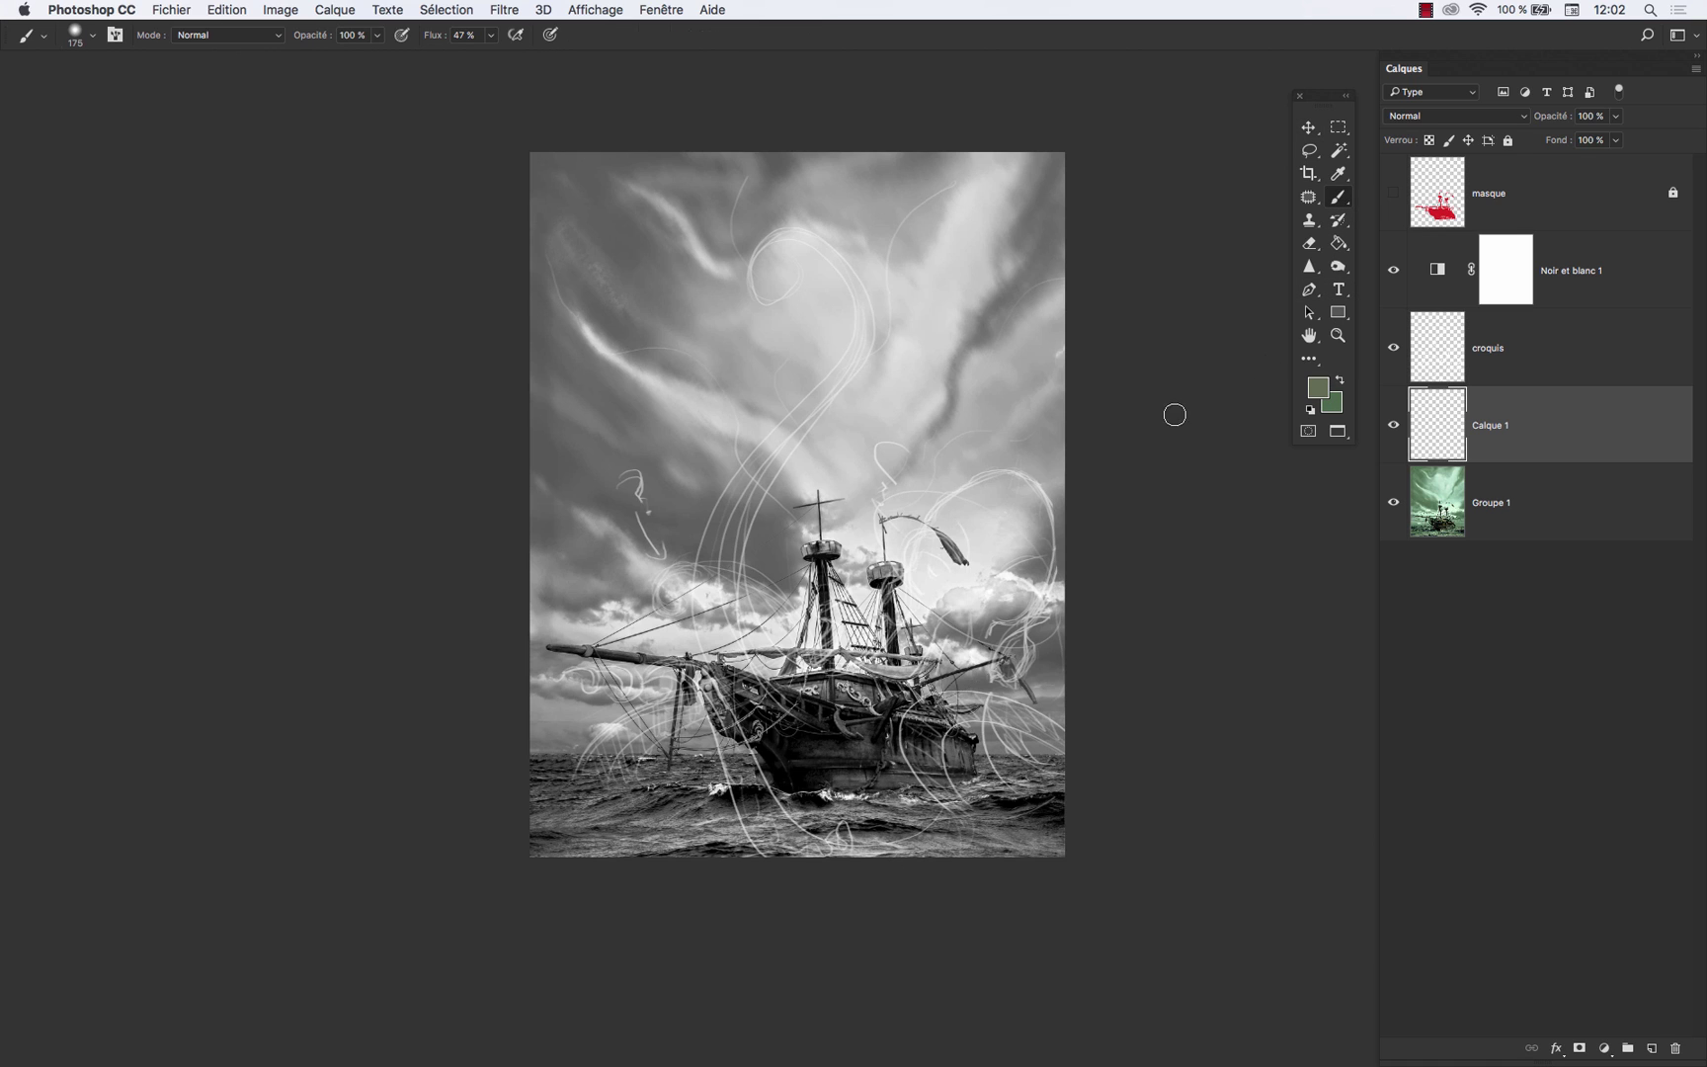
pyautogui.click(43, 35)
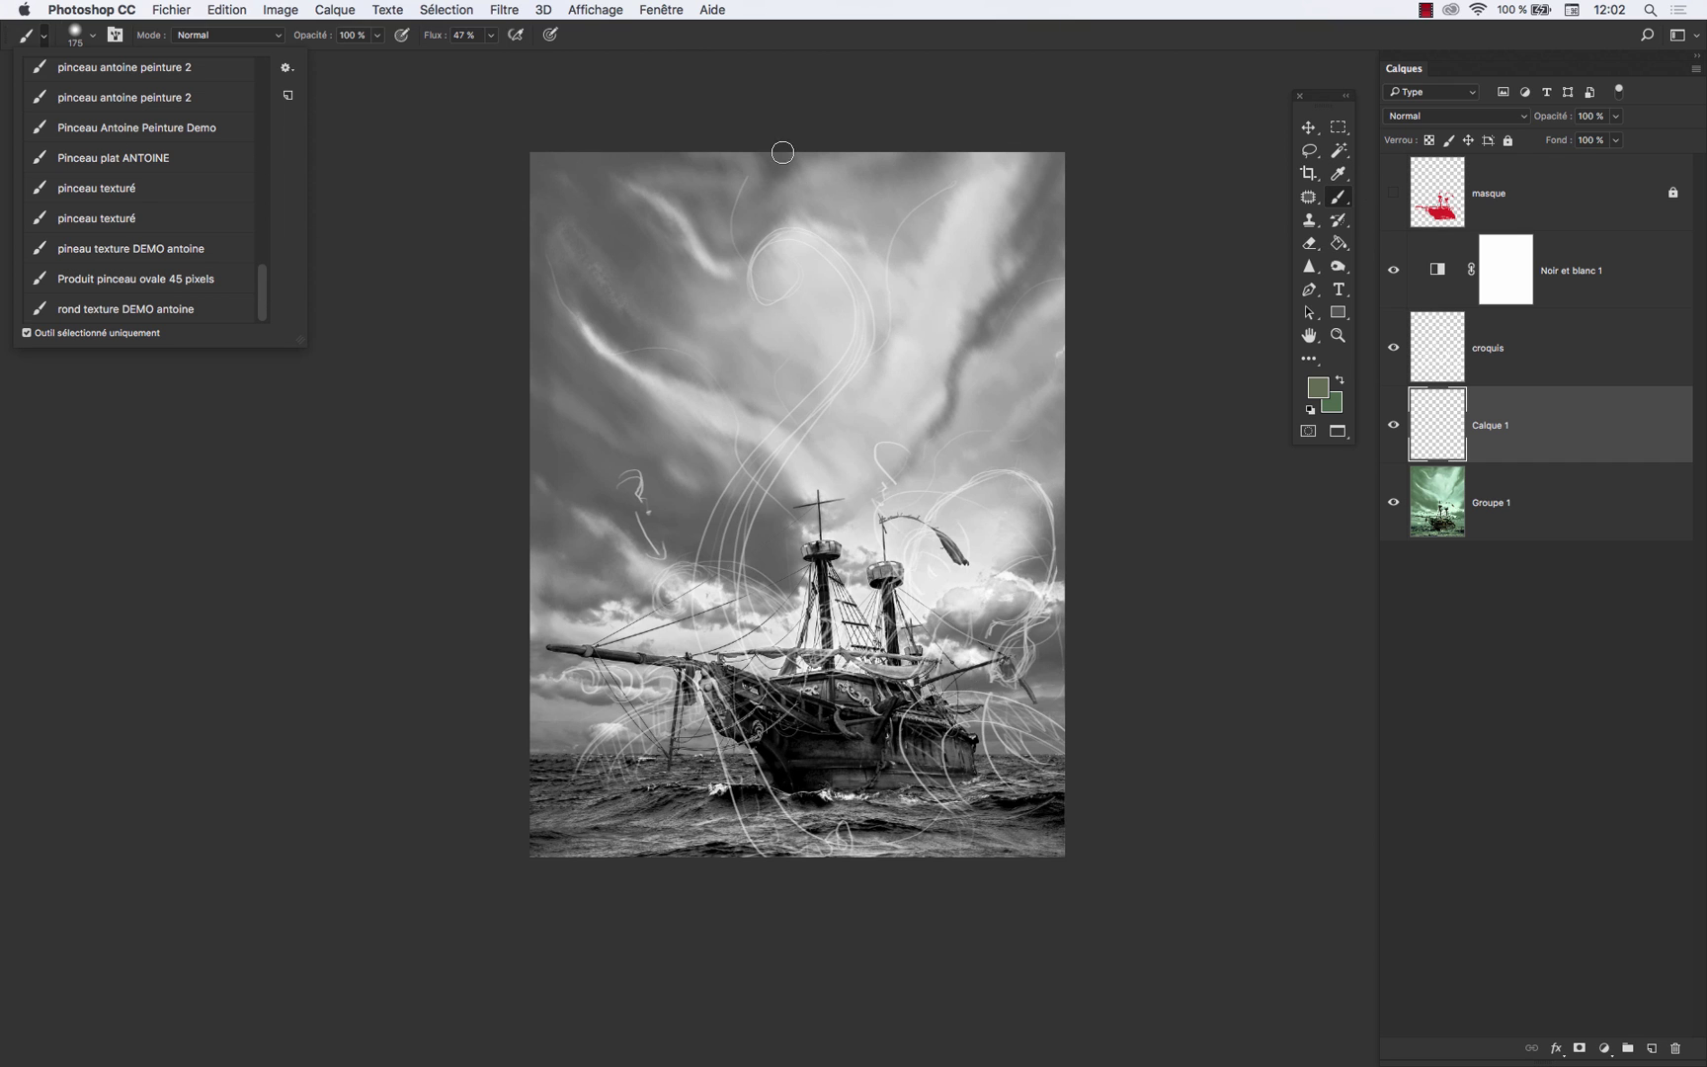
pyautogui.moveTo(261, 285)
pyautogui.mouseDown()
pyautogui.moveTo(262, 81)
pyautogui.moveTo(260, 204)
pyautogui.mouseUp()
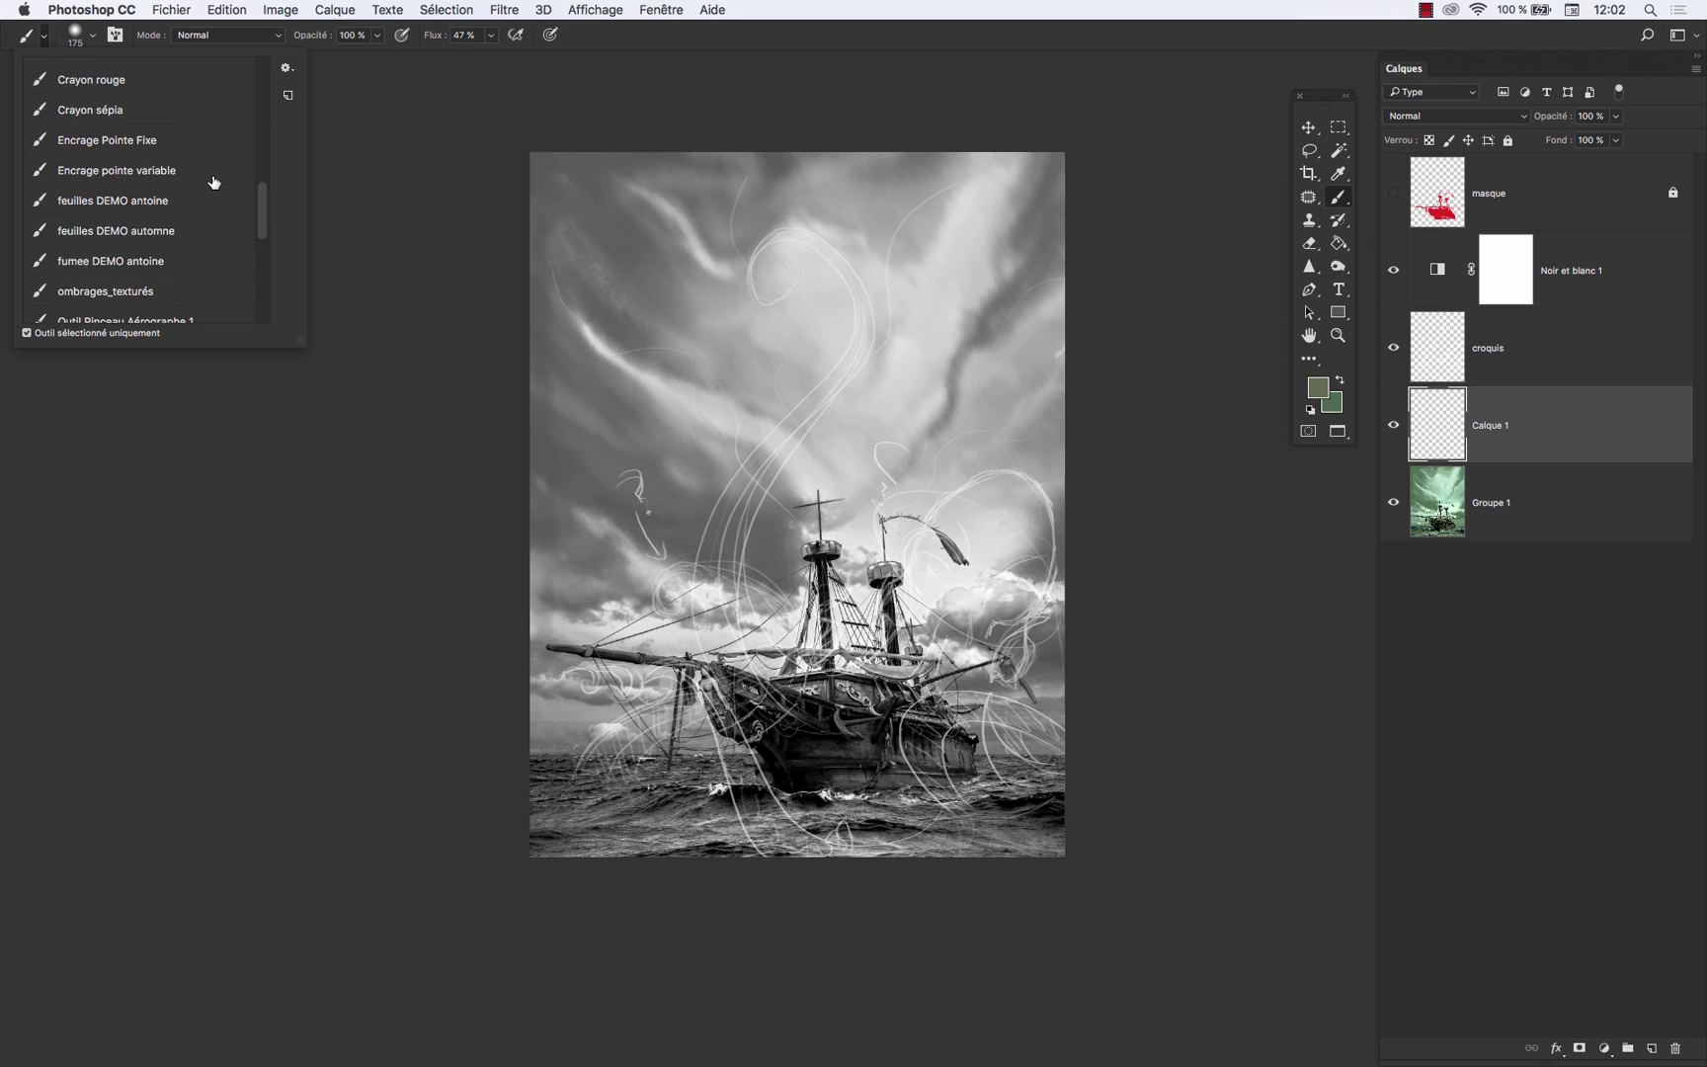
pyautogui.click(236, 185)
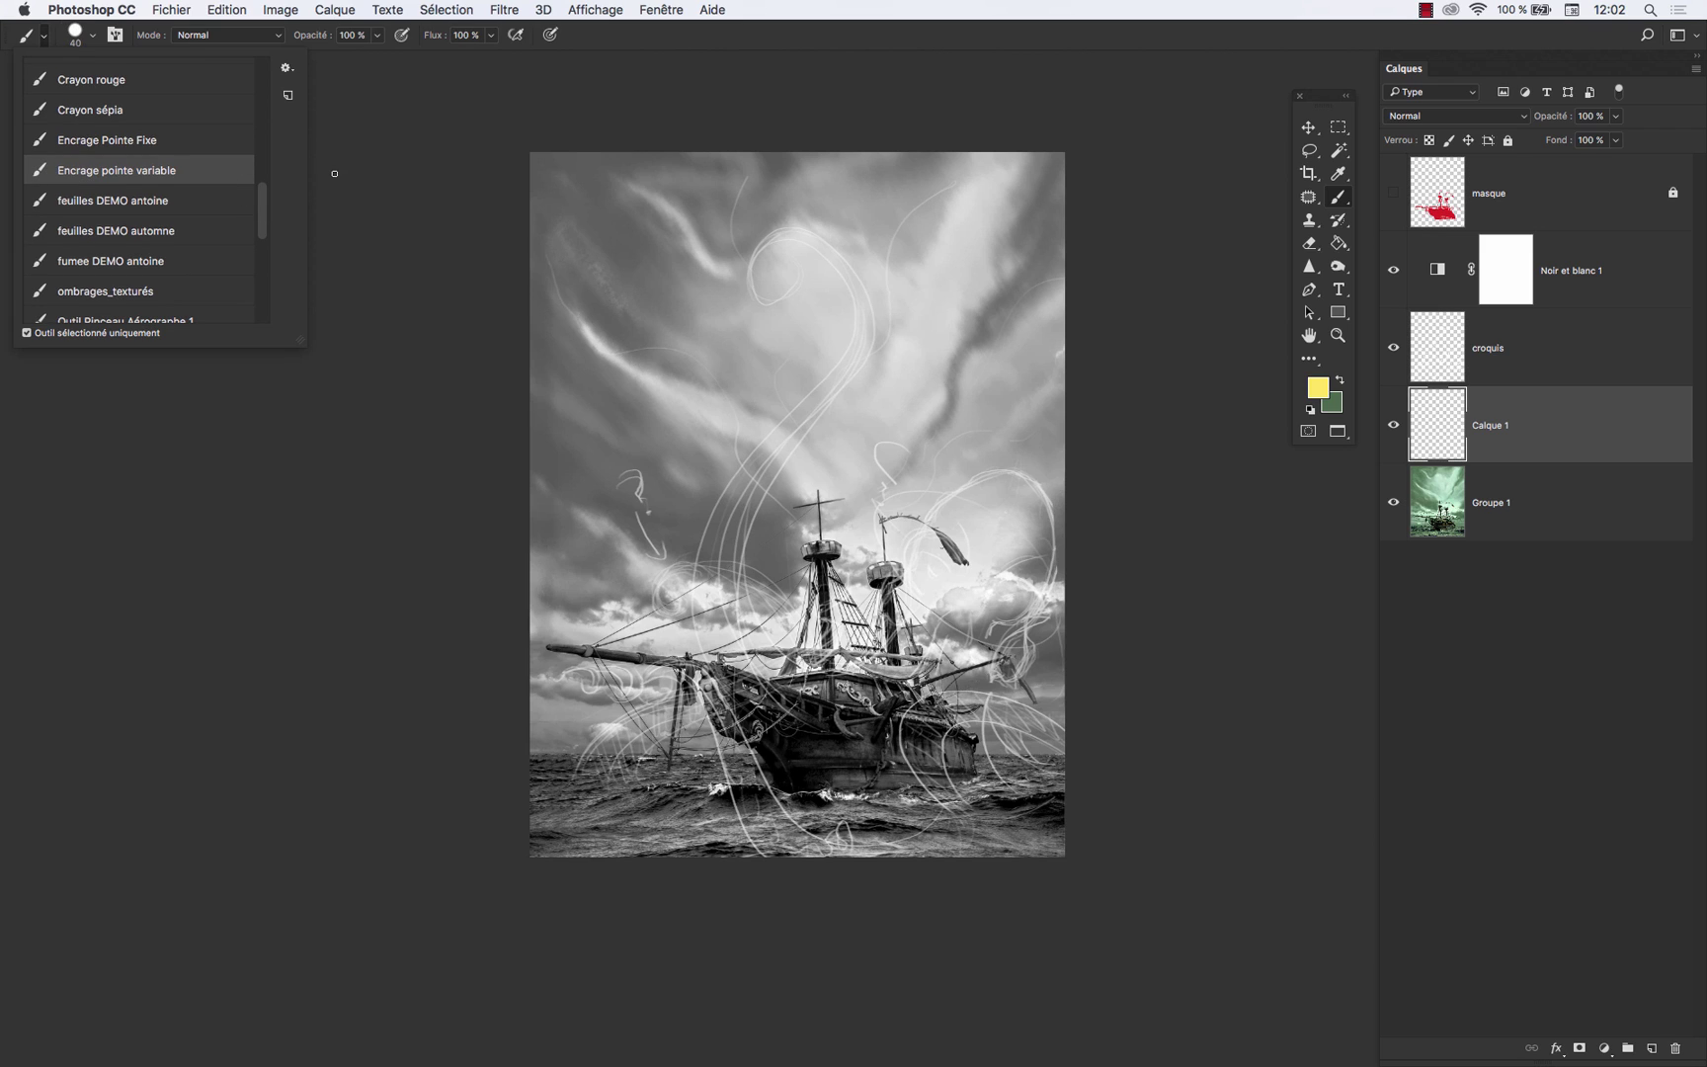
pyautogui.click(359, 253)
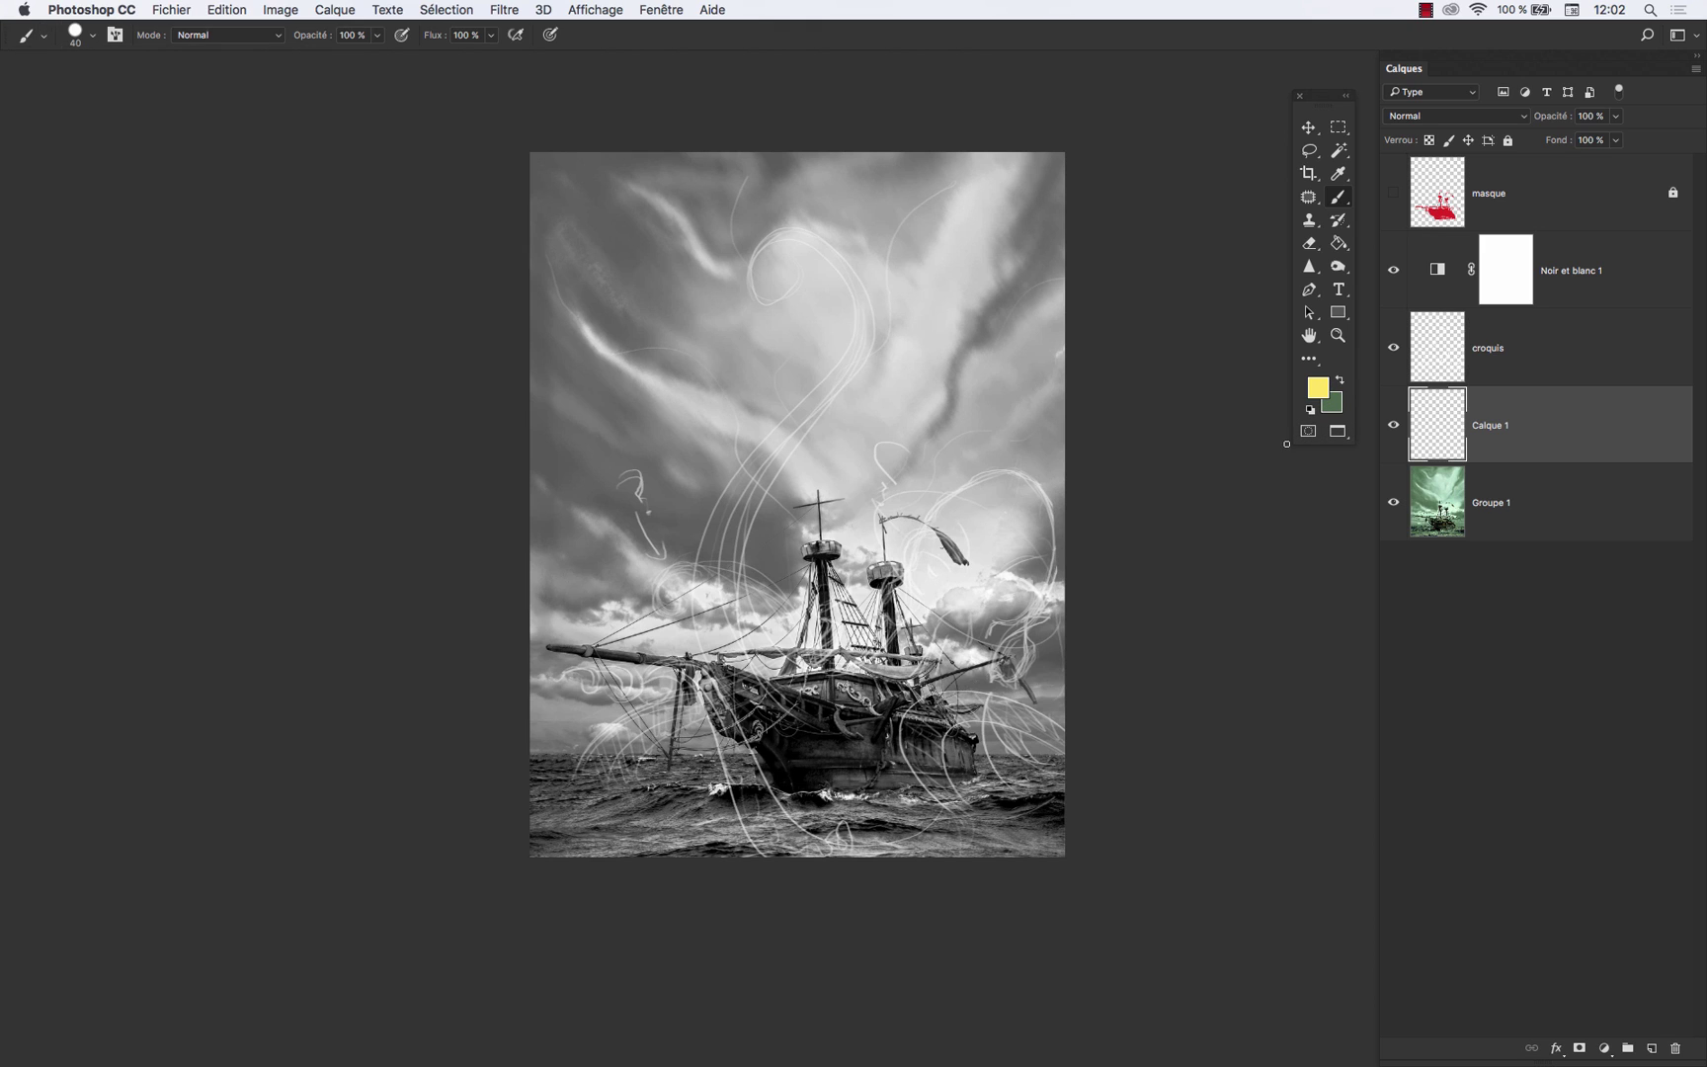
# - Sample a very dark green from the ship as the brush colour, with the Noir et blanc 1 adjustment hidden only while sampling
pyautogui.click(1337, 334)
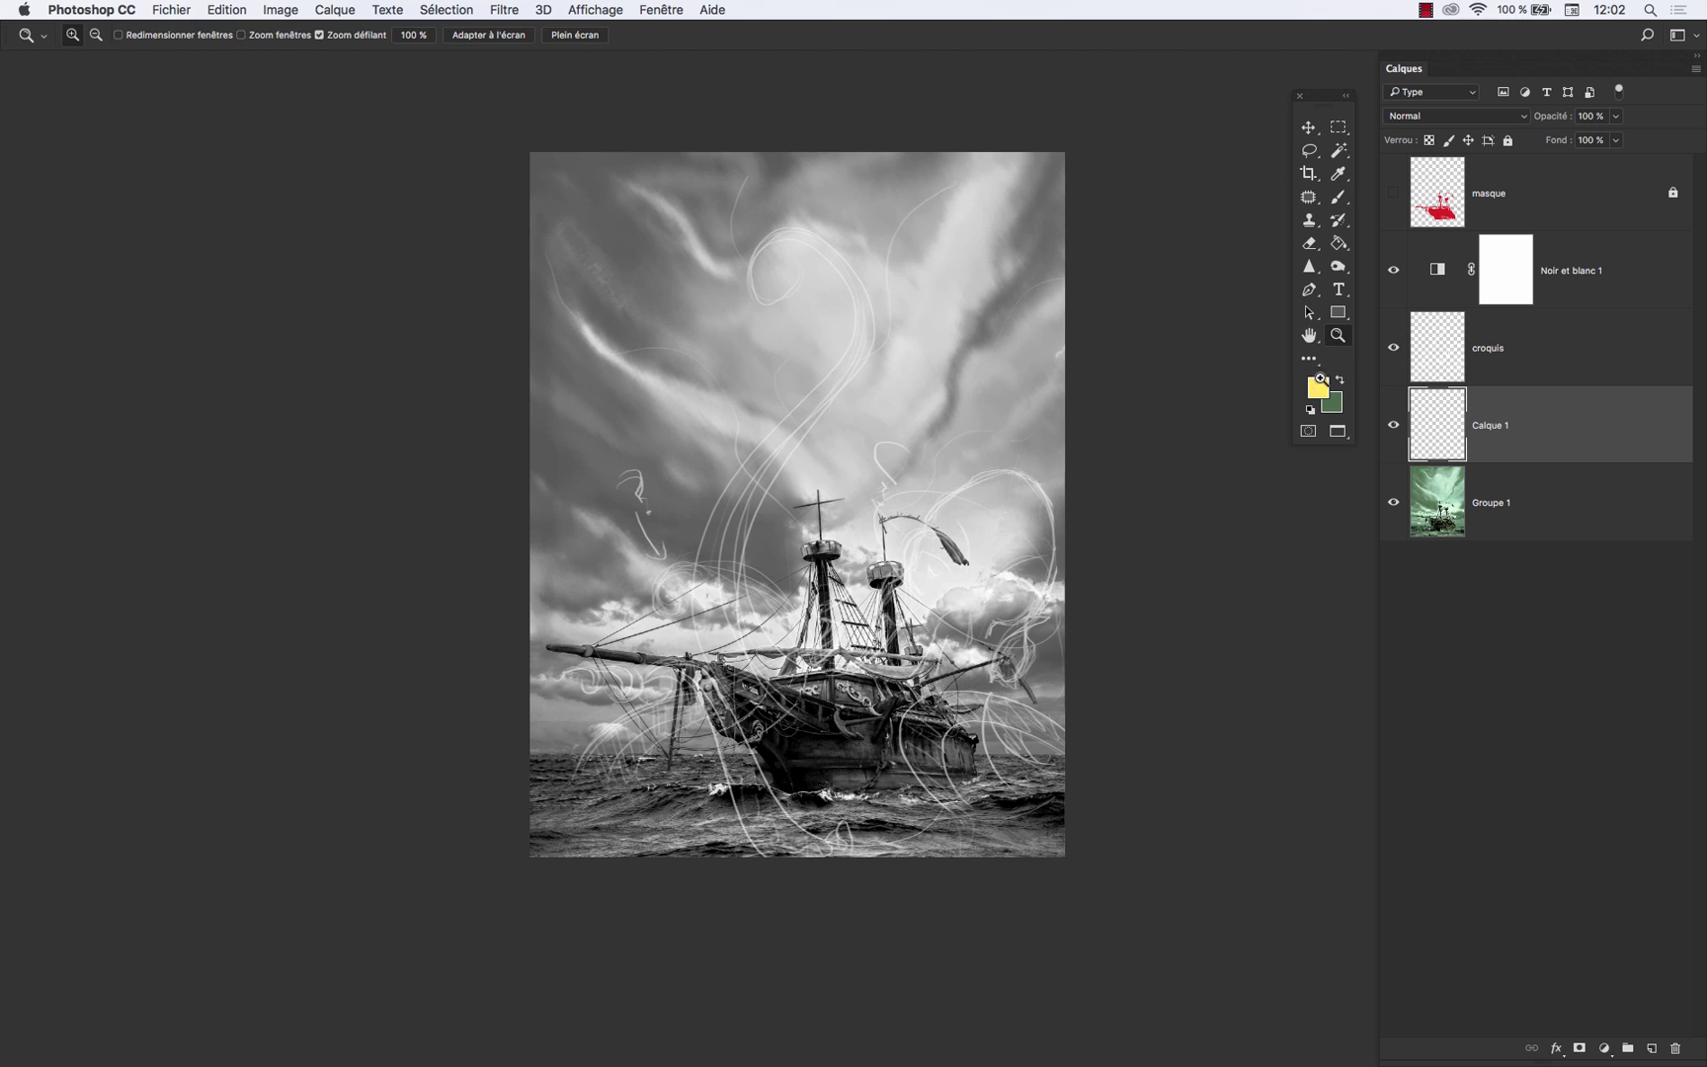
pyautogui.click(876, 624)
pyautogui.moveTo(936, 893); pyautogui.dragTo(853, 825)
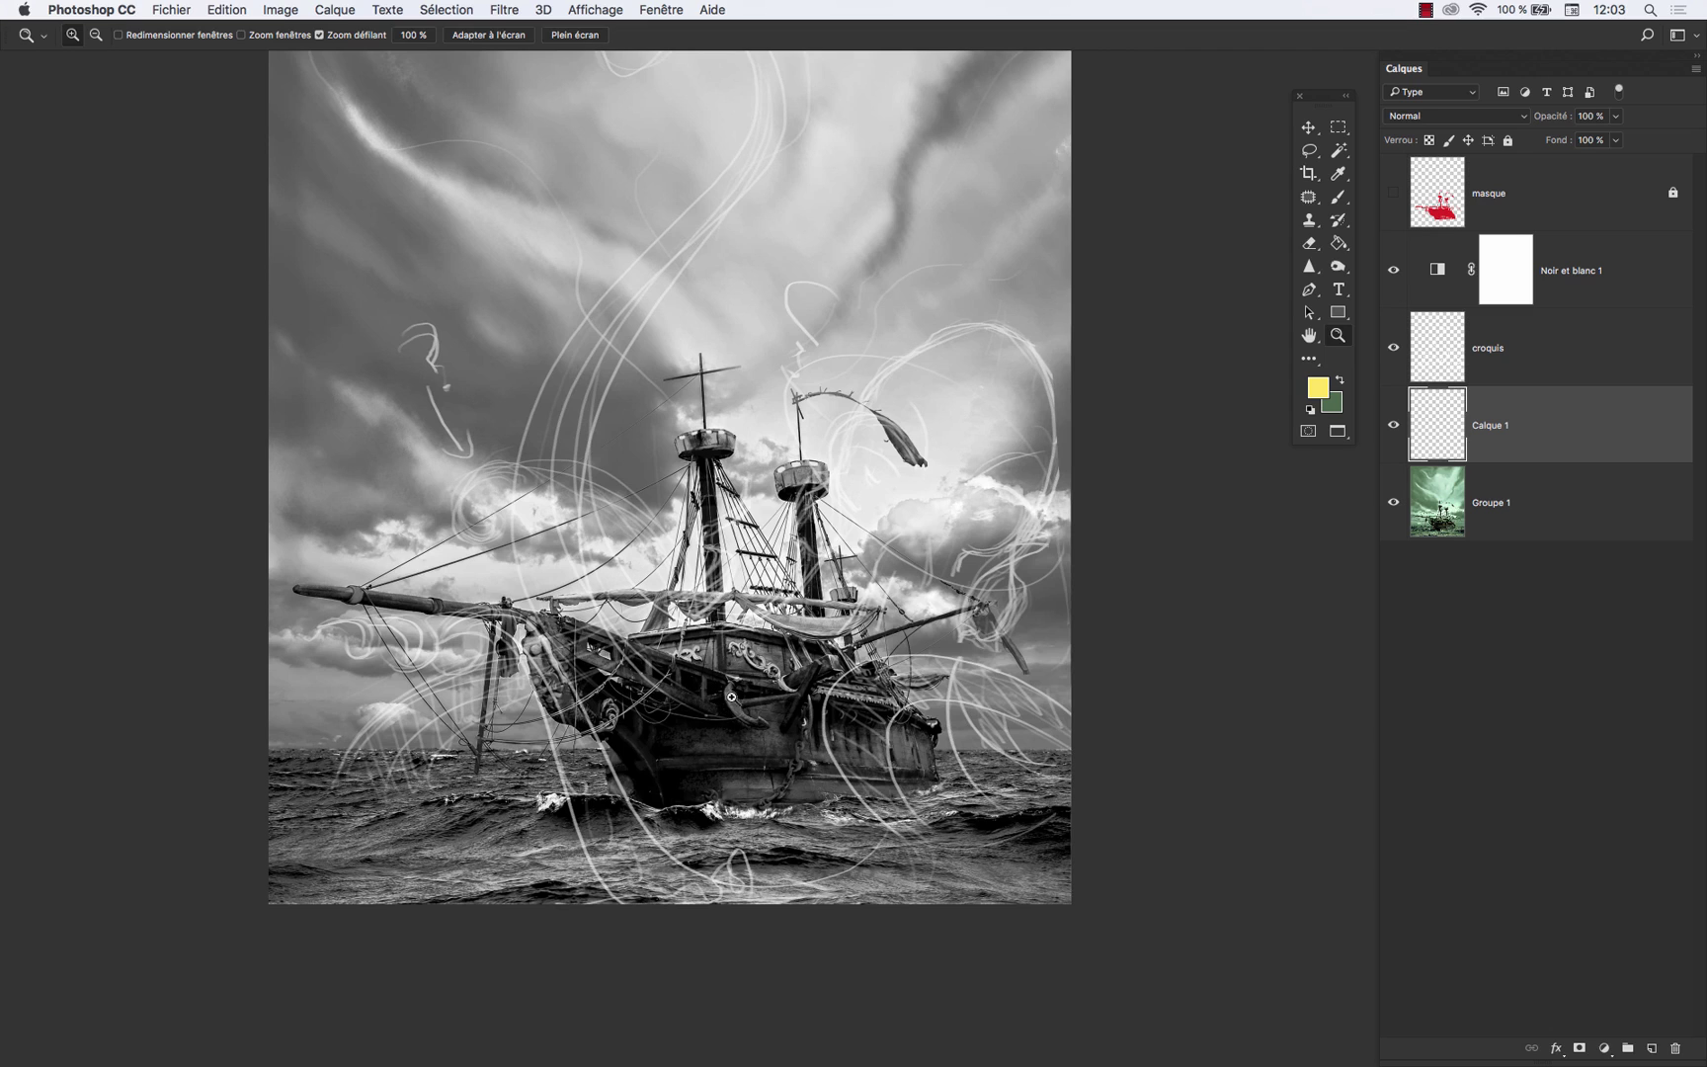
pyautogui.click(1336, 203)
pyautogui.moveTo(719, 745)
pyautogui.mouseDown()
pyautogui.moveTo(652, 735)
pyautogui.moveTo(640, 777)
pyautogui.moveTo(692, 726)
pyautogui.moveTo(720, 725)
pyautogui.mouseUp()
pyautogui.click(1394, 270)
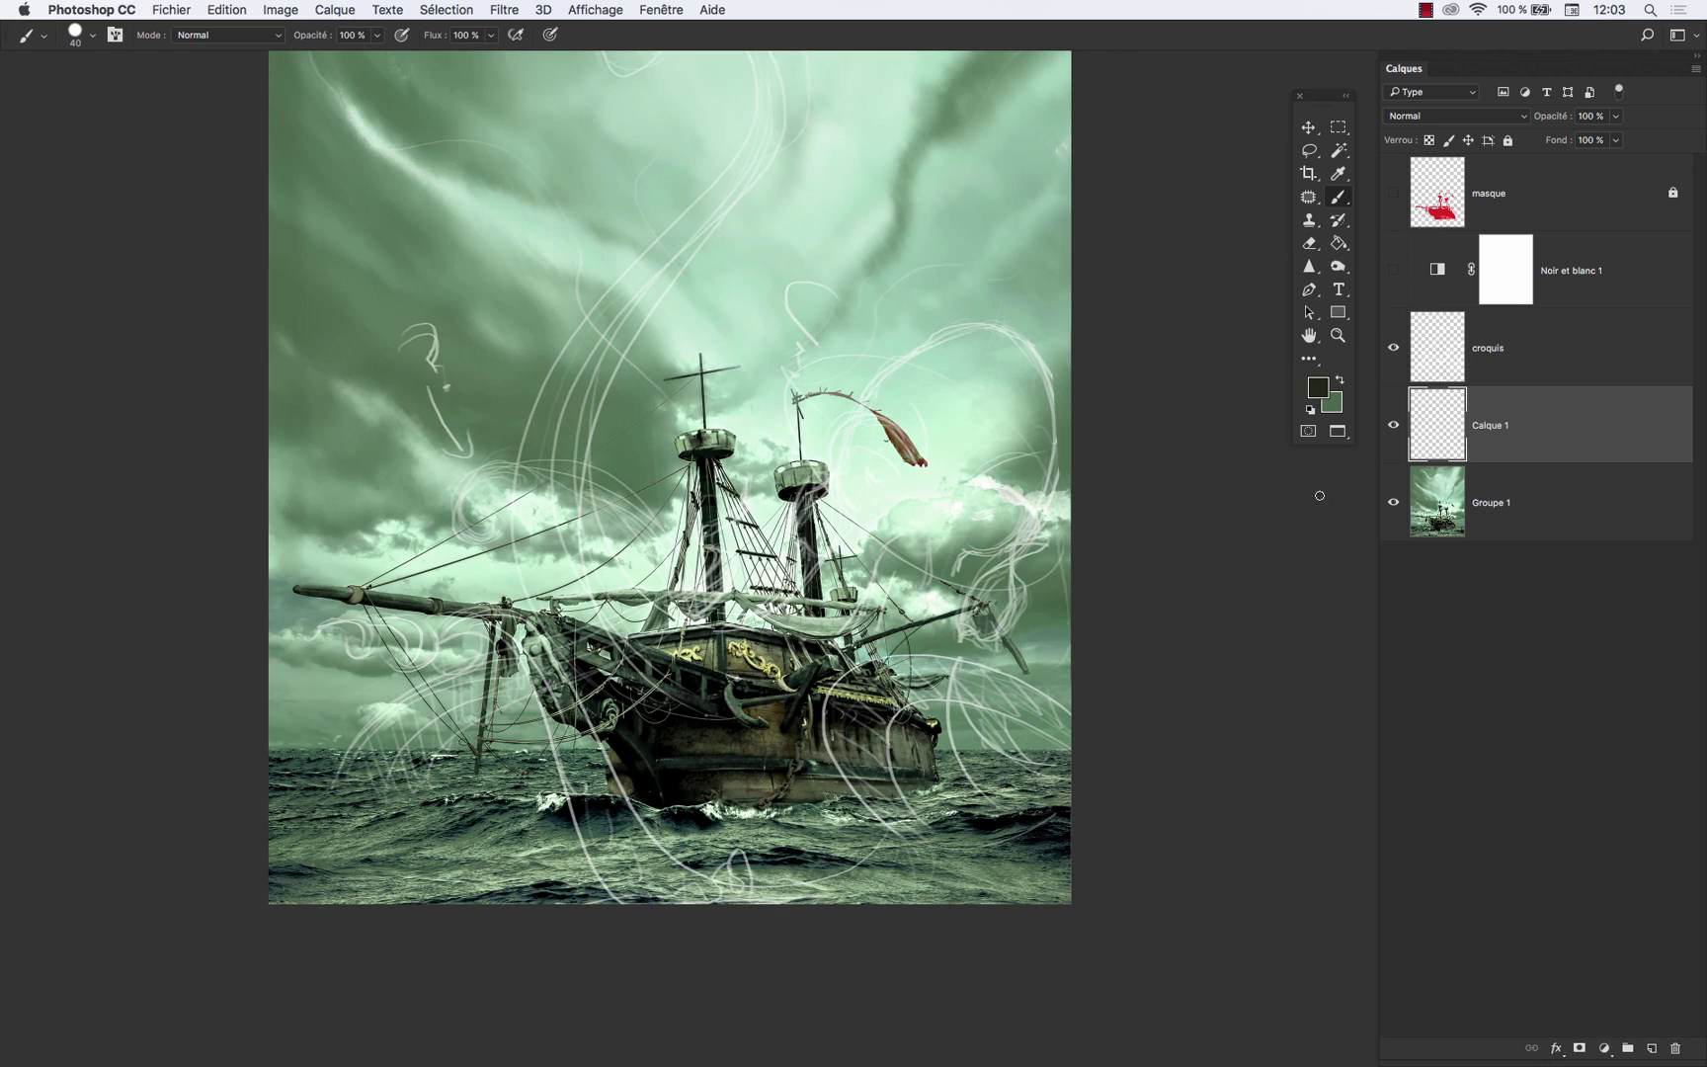
pyautogui.moveTo(875, 754); pyautogui.dragTo(911, 770)
pyautogui.click(1395, 269)
pyautogui.moveTo(974, 778); pyautogui.dragTo(1061, 838)
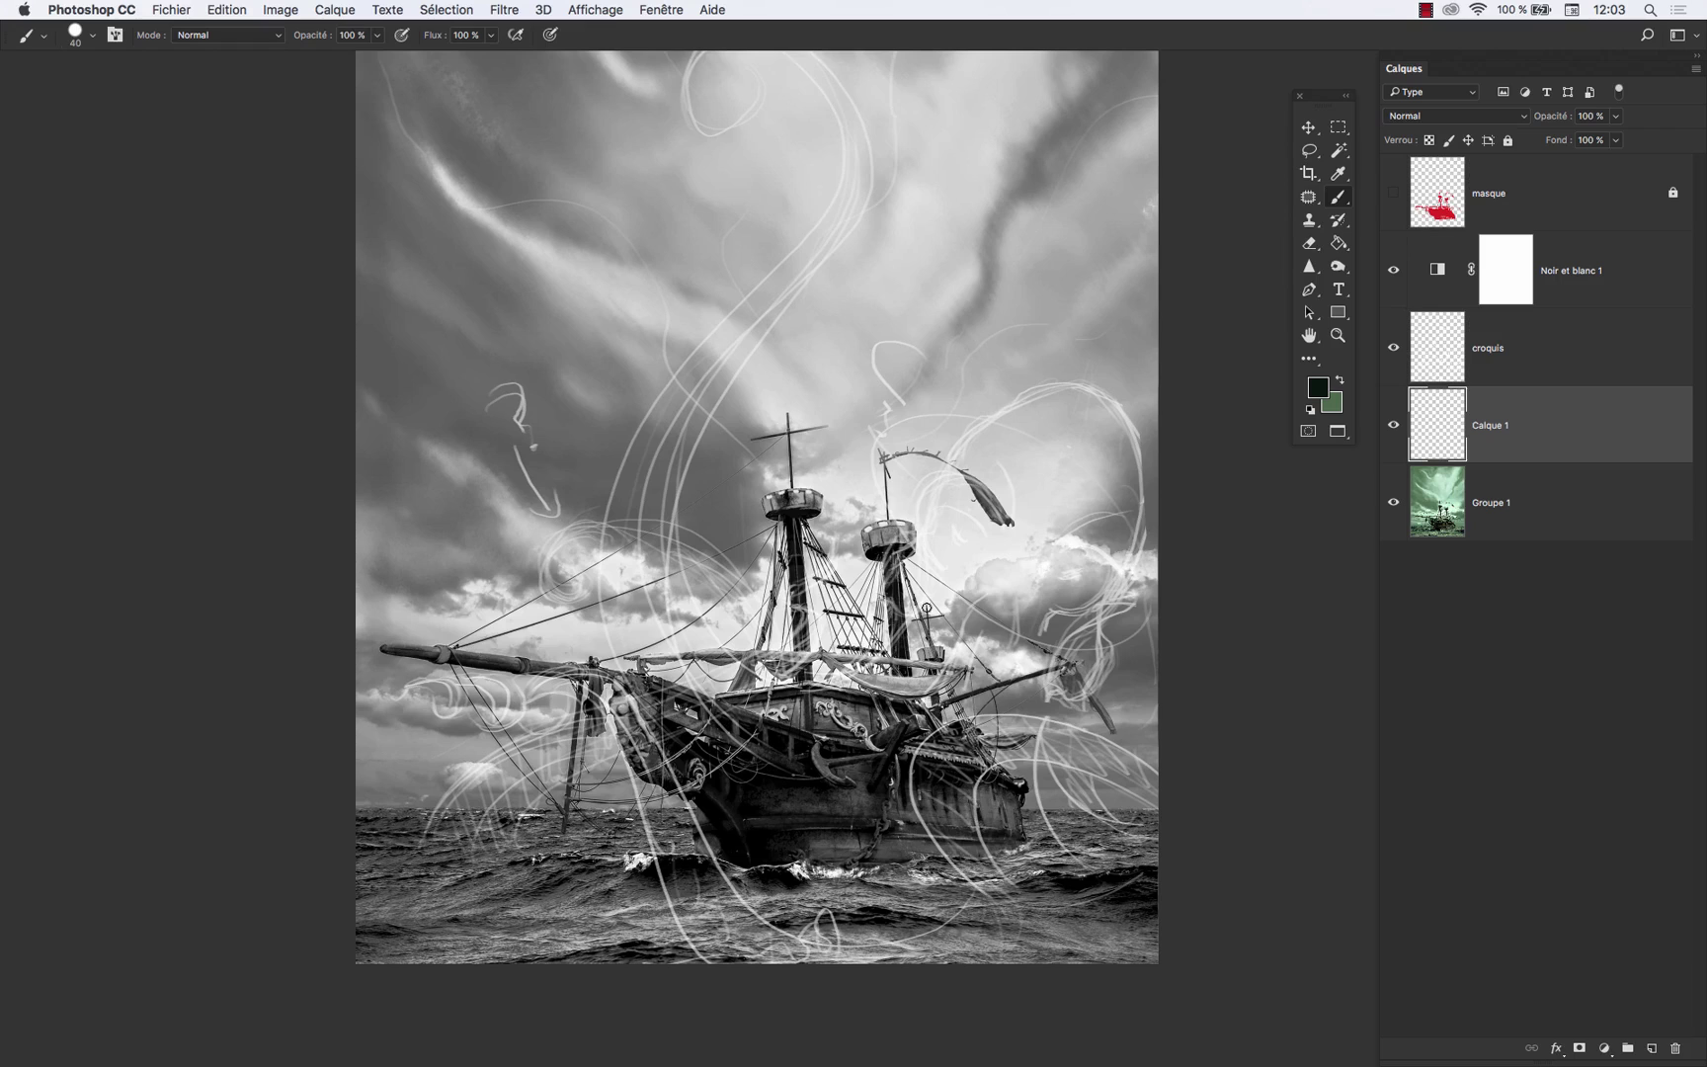
# - Check the masque layer, hide it again, and paint a first dark patch inside the creature's head with an 80 px brush
pyautogui.click(1394, 202)
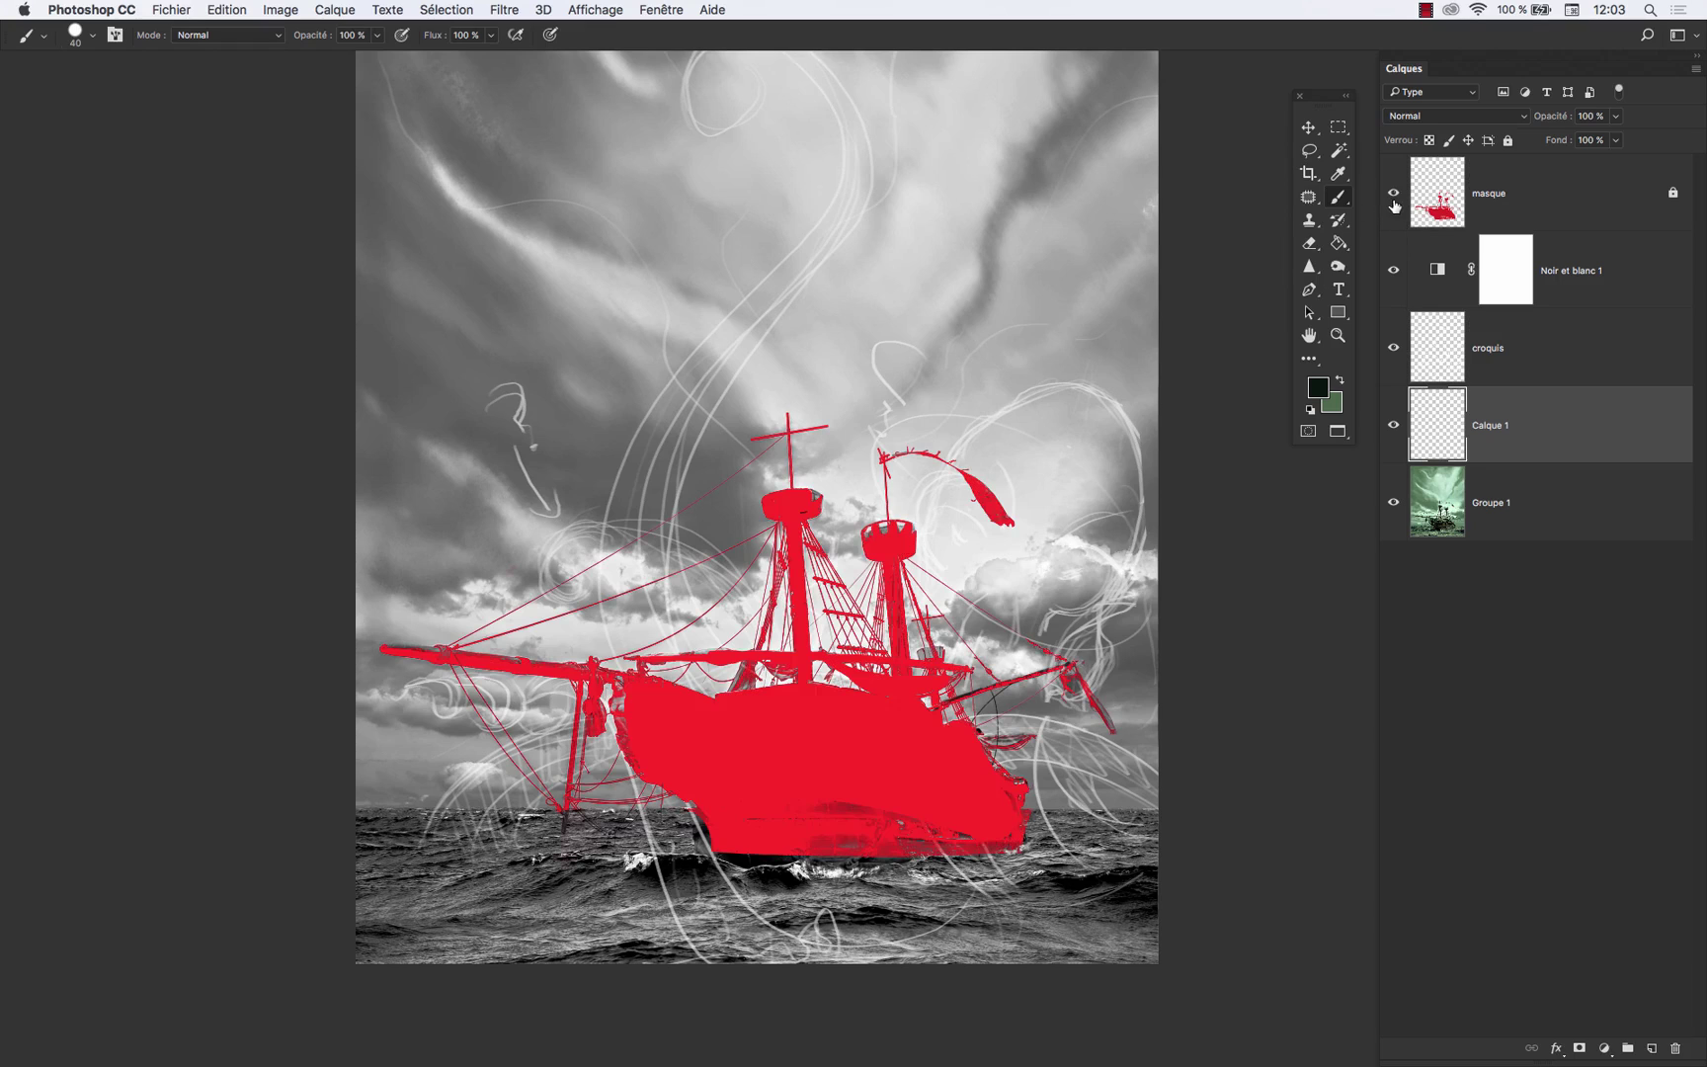
pyautogui.click(1394, 194)
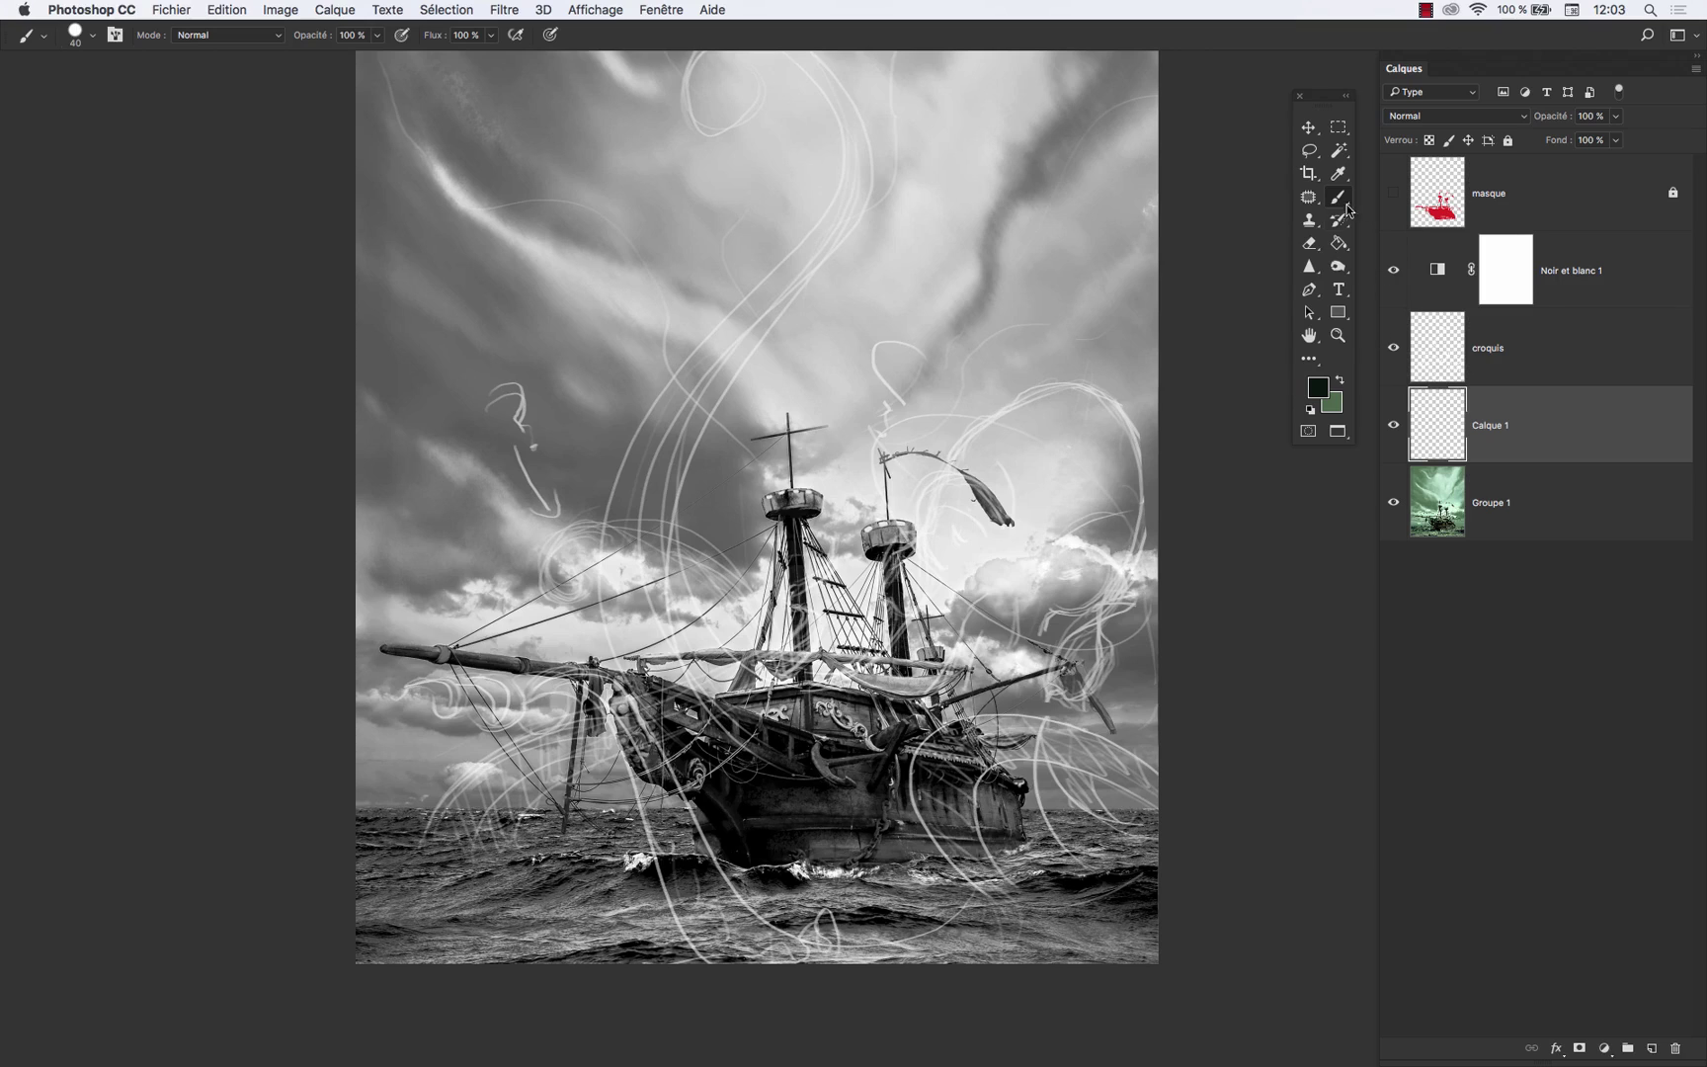
pyautogui.press(']')
pyautogui.press(']')
pyautogui.press(']')
pyautogui.press(']')
pyautogui.moveTo(1053, 456)
pyautogui.mouseDown()
pyautogui.moveTo(1011, 494)
pyautogui.moveTo(1059, 432)
pyautogui.moveTo(991, 495)
pyautogui.mouseUp()
# - Resample a slightly lighter dark green from the lower hull in the colour view, then restore the Noir et blanc 1 adjustment
pyautogui.click(1393, 271)
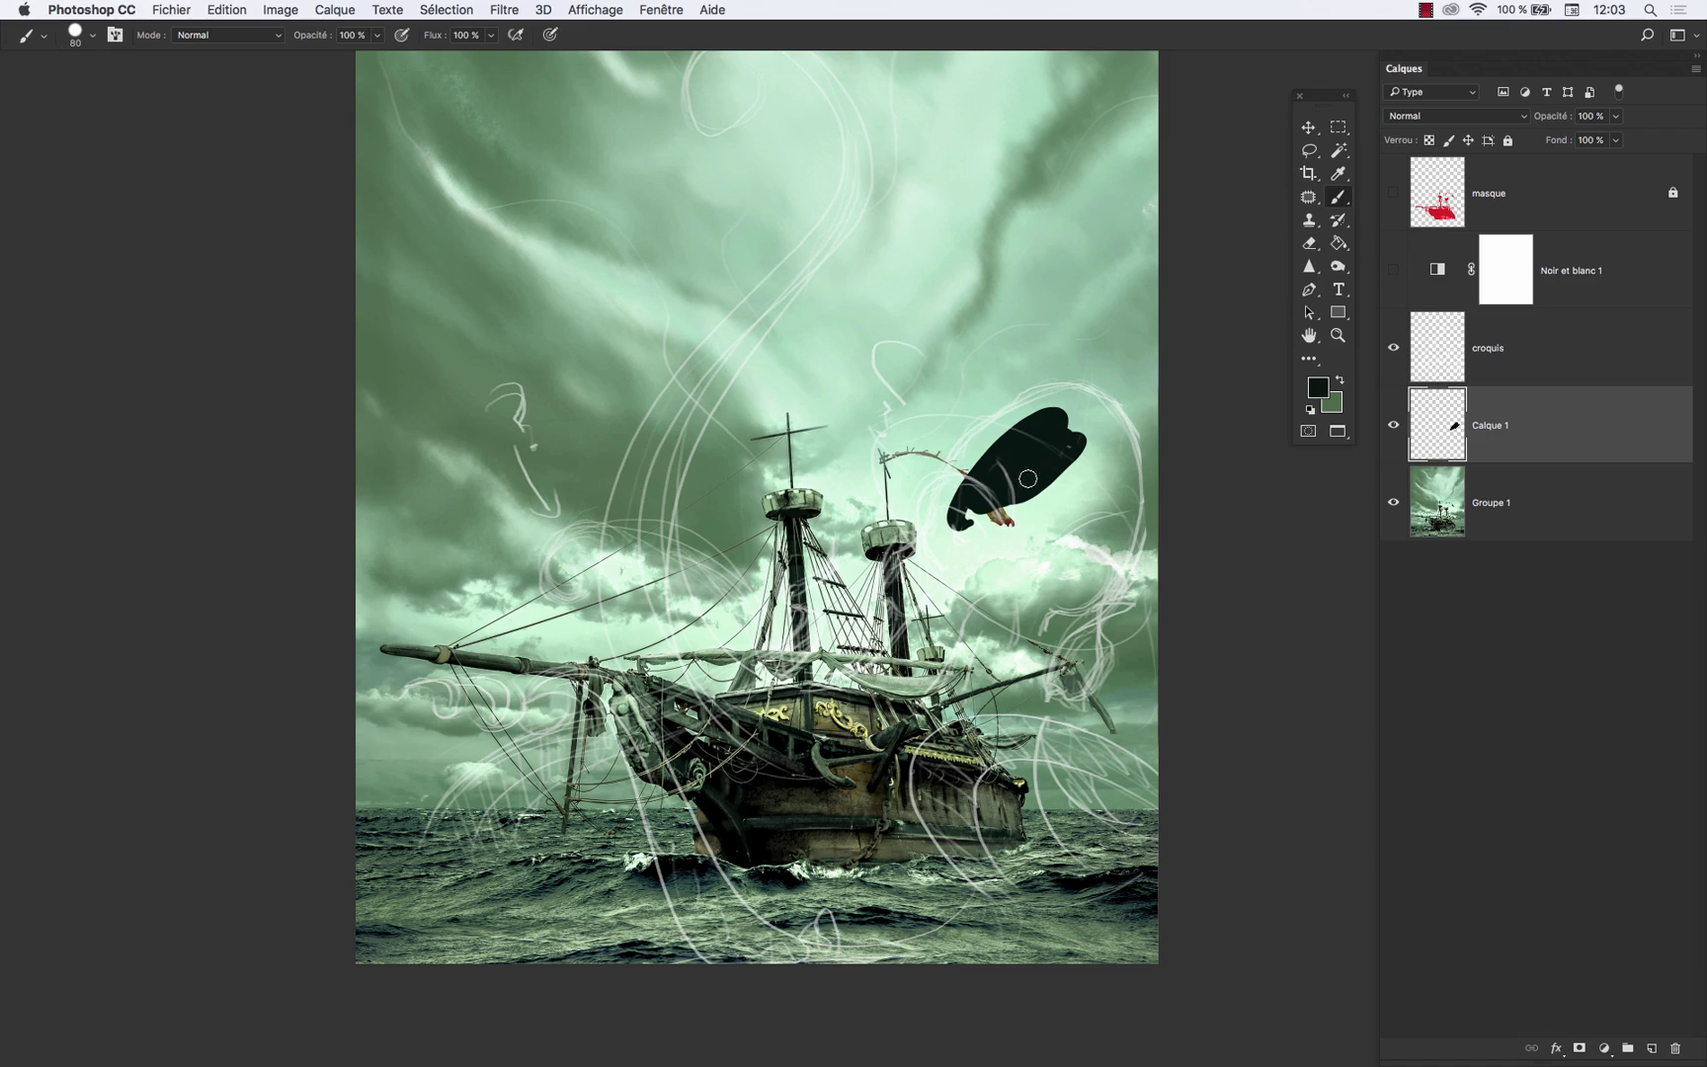
pyautogui.keyDown('alt'); pyautogui.click(796, 827); pyautogui.keyUp('alt')
pyautogui.keyDown('alt'); pyautogui.click(794, 826); pyautogui.keyUp('alt')
pyautogui.click(1395, 272)
# - Fill in the domed head of the octopus and its far side with dark paint, following the sketch outline
pyautogui.moveTo(1054, 458)
pyautogui.mouseDown()
pyautogui.moveTo(995, 500)
pyautogui.moveTo(1051, 427)
pyautogui.moveTo(1049, 411)
pyautogui.moveTo(1029, 420)
pyautogui.moveTo(1051, 405)
pyautogui.moveTo(1035, 405)
pyautogui.moveTo(1057, 396)
pyautogui.moveTo(986, 429)
pyautogui.moveTo(1000, 424)
pyautogui.moveTo(961, 477)
pyautogui.moveTo(972, 443)
pyautogui.moveTo(931, 521)
pyautogui.moveTo(960, 485)
pyautogui.moveTo(931, 518)
pyautogui.moveTo(949, 484)
pyautogui.moveTo(925, 499)
pyautogui.moveTo(955, 480)
pyautogui.moveTo(926, 496)
pyautogui.moveTo(936, 583)
pyautogui.moveTo(987, 487)
pyautogui.moveTo(1000, 482)
pyautogui.moveTo(965, 568)
pyautogui.moveTo(1053, 480)
pyautogui.moveTo(1071, 439)
pyautogui.moveTo(1043, 415)
pyautogui.moveTo(1071, 402)
pyautogui.moveTo(1041, 399)
pyautogui.moveTo(1091, 404)
pyautogui.moveTo(1004, 423)
pyautogui.moveTo(1062, 396)
pyautogui.mouseUp()
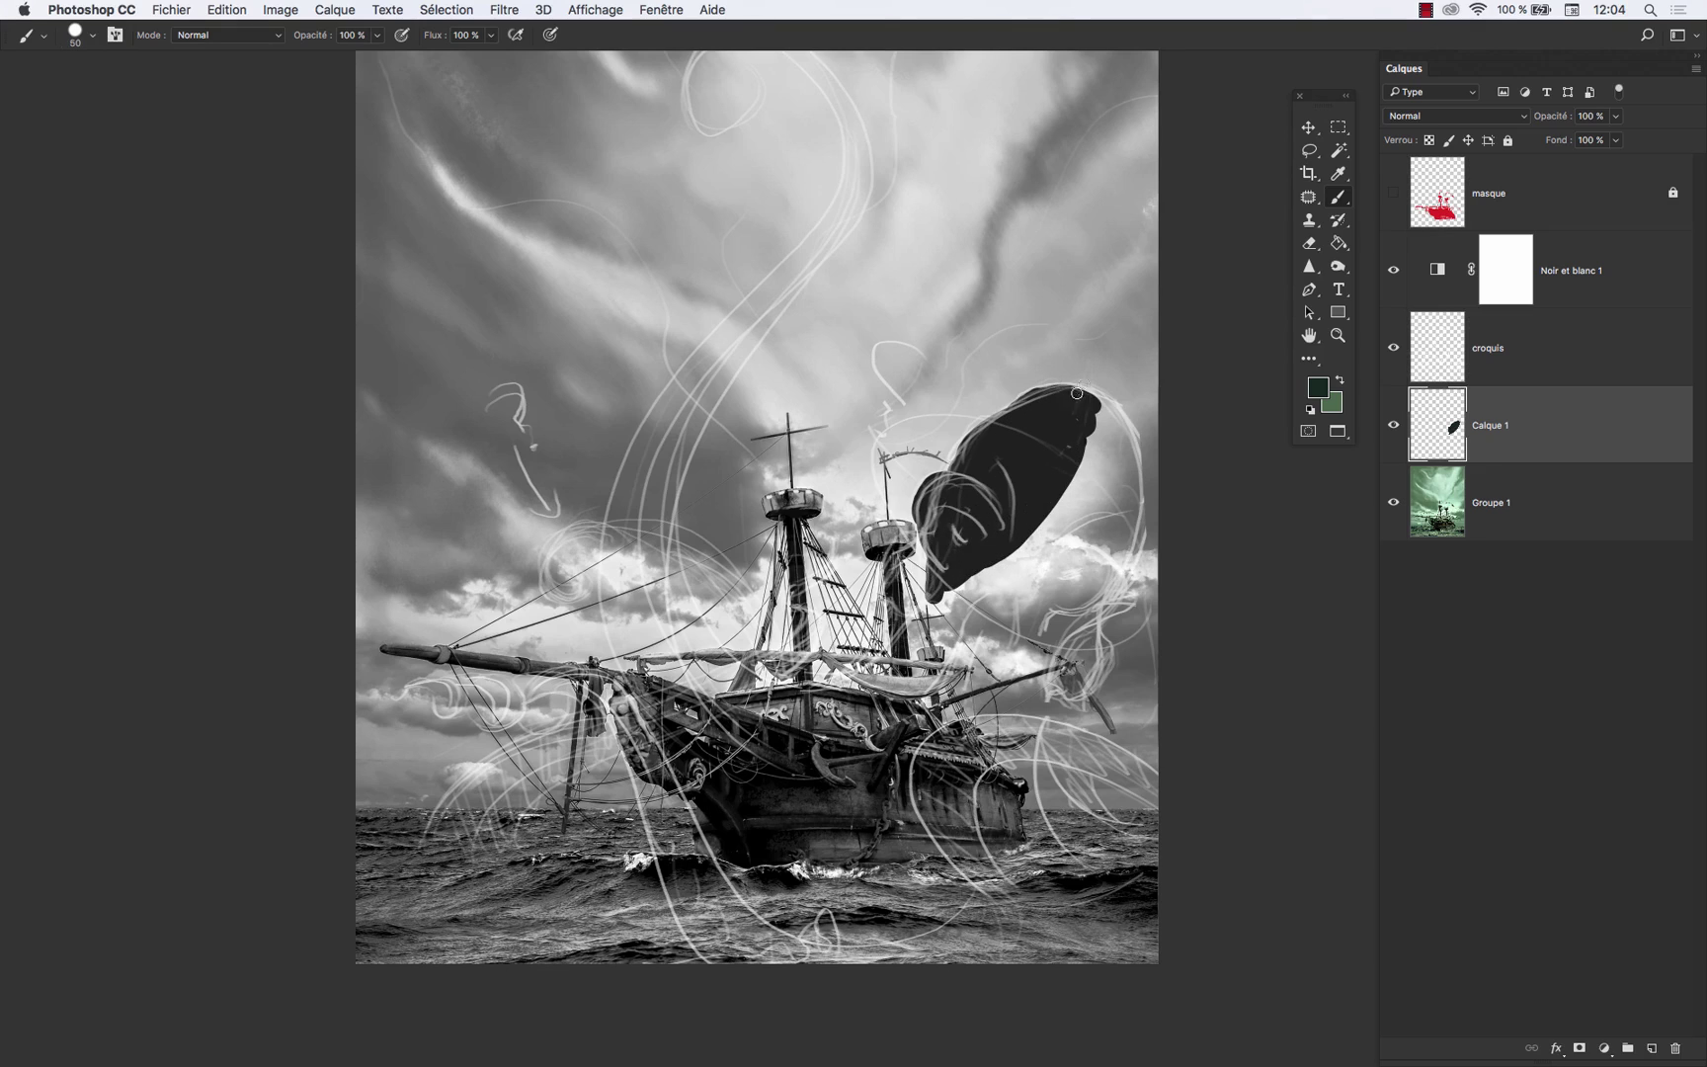
pyautogui.press('super+z')
pyautogui.moveTo(1096, 397)
pyautogui.mouseDown()
pyautogui.moveTo(1153, 401)
pyautogui.moveTo(1086, 420)
pyautogui.moveTo(1105, 421)
pyautogui.moveTo(1125, 484)
pyautogui.moveTo(1089, 425)
pyautogui.moveTo(1055, 532)
pyautogui.moveTo(1008, 580)
pyautogui.moveTo(1056, 552)
pyautogui.moveTo(1049, 571)
pyautogui.moveTo(1107, 451)
pyautogui.moveTo(1092, 568)
pyautogui.moveTo(1099, 433)
pyautogui.moveTo(1125, 508)
pyautogui.moveTo(1117, 483)
pyautogui.moveTo(1110, 565)
pyautogui.moveTo(1115, 452)
pyautogui.moveTo(1108, 587)
pyautogui.moveTo(1126, 510)
pyautogui.moveTo(1077, 649)
pyautogui.moveTo(1101, 576)
pyautogui.moveTo(1101, 638)
pyautogui.moveTo(1129, 493)
pyautogui.moveTo(1111, 580)
pyautogui.moveTo(1124, 525)
pyautogui.moveTo(1085, 613)
pyautogui.moveTo(1096, 600)
pyautogui.moveTo(1086, 678)
pyautogui.moveTo(1096, 651)
pyautogui.moveTo(1060, 597)
pyautogui.moveTo(1006, 635)
pyautogui.moveTo(1000, 670)
pyautogui.moveTo(979, 664)
pyautogui.moveTo(970, 590)
pyautogui.moveTo(974, 642)
pyautogui.moveTo(931, 596)
pyautogui.moveTo(945, 529)
pyautogui.moveTo(898, 578)
pyautogui.moveTo(925, 561)
pyautogui.moveTo(899, 595)
pyautogui.moveTo(919, 601)
pyautogui.moveTo(959, 578)
pyautogui.moveTo(938, 652)
pyautogui.moveTo(998, 697)
pyautogui.moveTo(1060, 584)
pyautogui.moveTo(1032, 655)
pyautogui.moveTo(1075, 590)
pyautogui.moveTo(1070, 721)
pyautogui.mouseUp()
# - Enlarge the brush to 100 px and paint the octopus's lower body behind the stern down to the water
pyautogui.press(']')
pyautogui.press(']')
pyautogui.press(']')
pyautogui.press(']')
pyautogui.press(']')
pyautogui.press(']')
pyautogui.moveTo(1079, 634)
pyautogui.mouseDown()
pyautogui.moveTo(1077, 749)
pyautogui.moveTo(1076, 629)
pyautogui.moveTo(1081, 762)
pyautogui.moveTo(1072, 643)
pyautogui.moveTo(1103, 801)
pyautogui.moveTo(1078, 653)
pyautogui.moveTo(1078, 775)
pyautogui.moveTo(1079, 652)
pyautogui.moveTo(1071, 710)
pyautogui.moveTo(1133, 823)
pyautogui.mouseUp()
pyautogui.moveTo(1055, 692)
pyautogui.mouseDown()
pyautogui.moveTo(1128, 842)
pyautogui.moveTo(1068, 815)
pyautogui.moveTo(1127, 847)
pyautogui.mouseUp()
pyautogui.moveTo(1022, 731)
pyautogui.mouseDown()
pyautogui.moveTo(1063, 834)
pyautogui.moveTo(1103, 850)
pyautogui.mouseUp()
pyautogui.moveTo(975, 743)
pyautogui.mouseDown()
pyautogui.moveTo(1024, 775)
pyautogui.moveTo(934, 707)
pyautogui.moveTo(961, 741)
pyautogui.moveTo(996, 713)
pyautogui.moveTo(991, 764)
pyautogui.mouseUp()
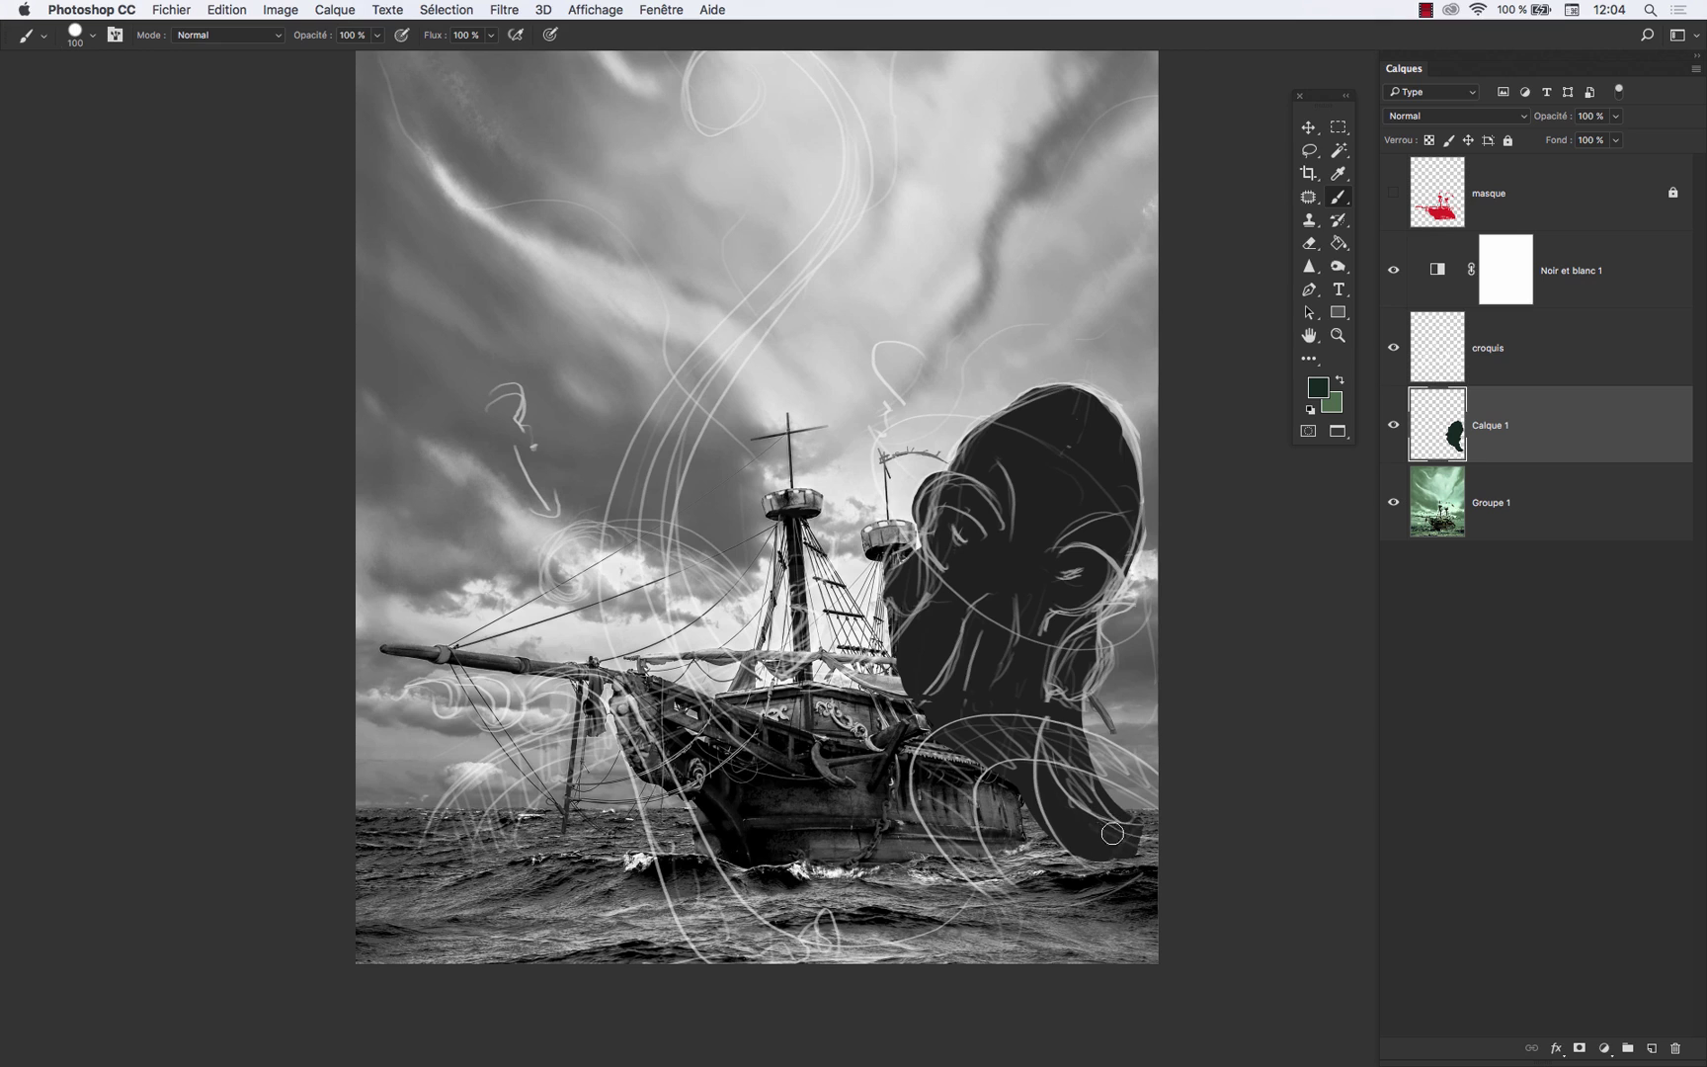
# - Reshape the foot of the octopus's body at the waterline and check the silhouette with Groupe 1 briefly hidden
pyautogui.moveTo(1068, 869); pyautogui.dragTo(1159, 849)
pyautogui.moveTo(1057, 868); pyautogui.dragTo(1162, 857)
pyautogui.press('super+z')
pyautogui.moveTo(1118, 862); pyautogui.dragTo(1170, 851)
pyautogui.moveTo(1047, 843)
pyautogui.mouseDown()
pyautogui.moveTo(1178, 845)
pyautogui.moveTo(1061, 851)
pyautogui.moveTo(1153, 847)
pyautogui.mouseUp()
pyautogui.click(1394, 503)
pyautogui.click(1395, 503)
# - Invert the croquis layer back to dark sketch lines and make Calque 1 the active layer again
pyautogui.click(1435, 354)
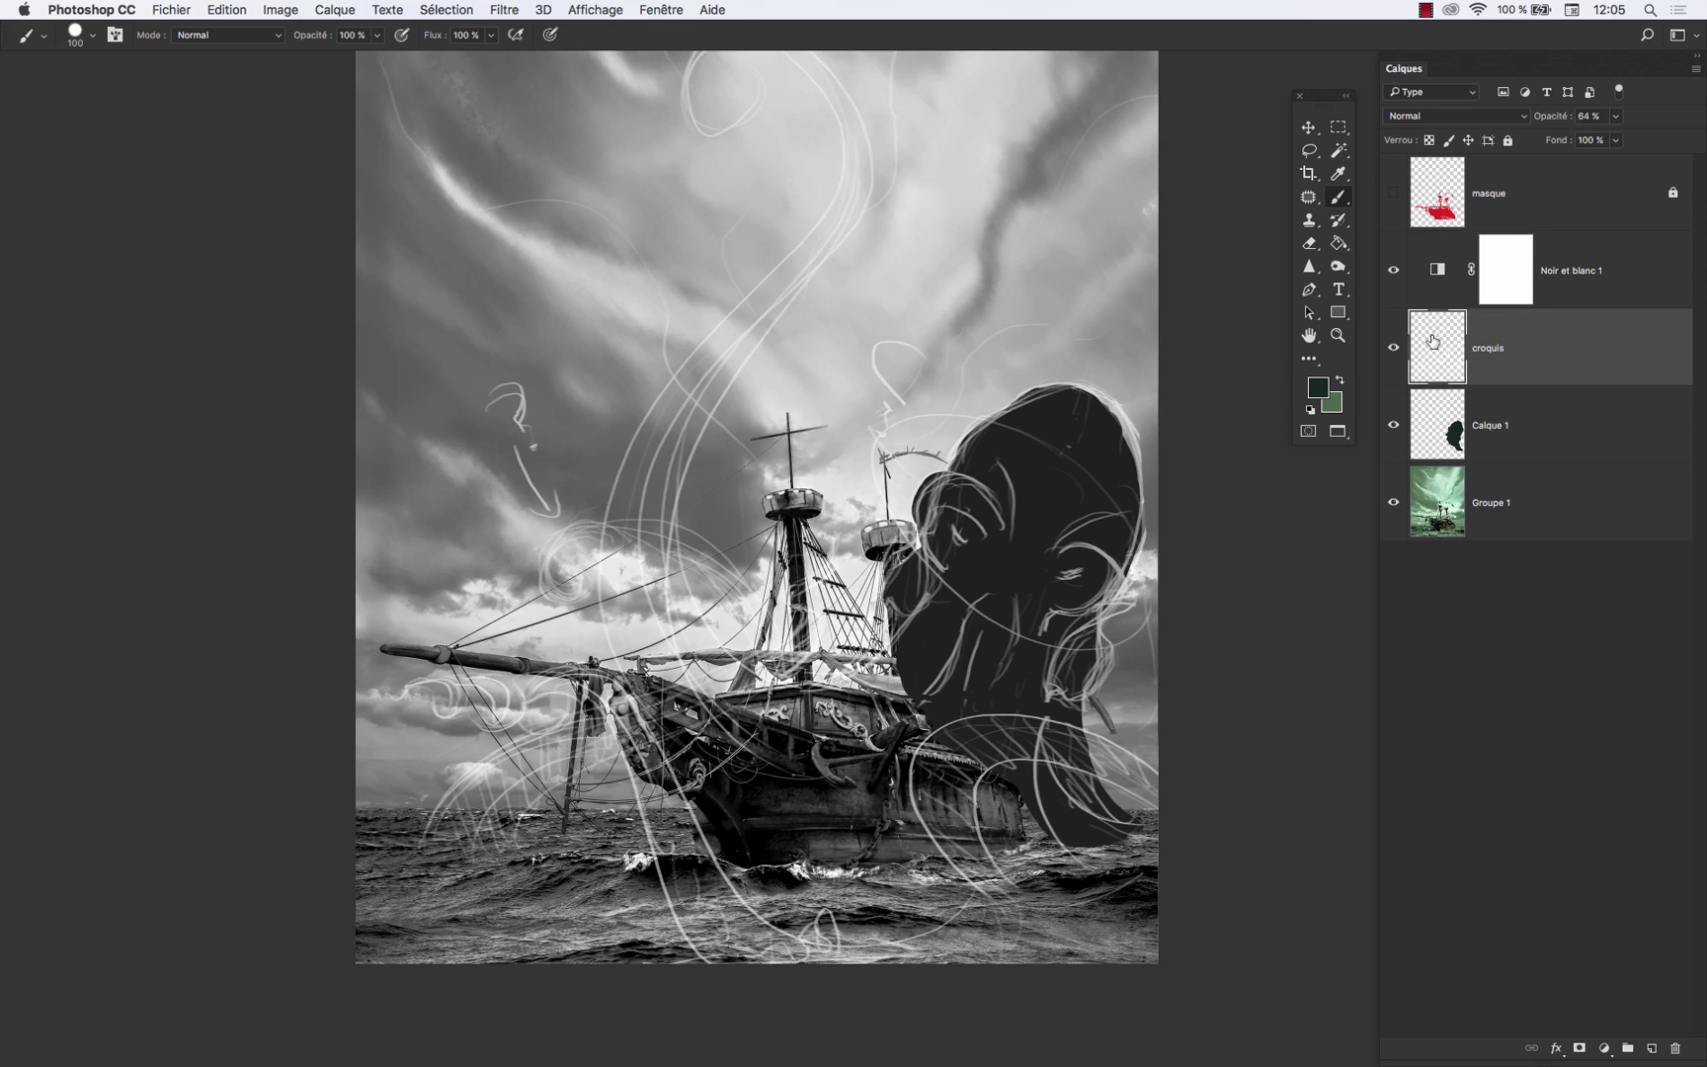
pyautogui.press('super+i')
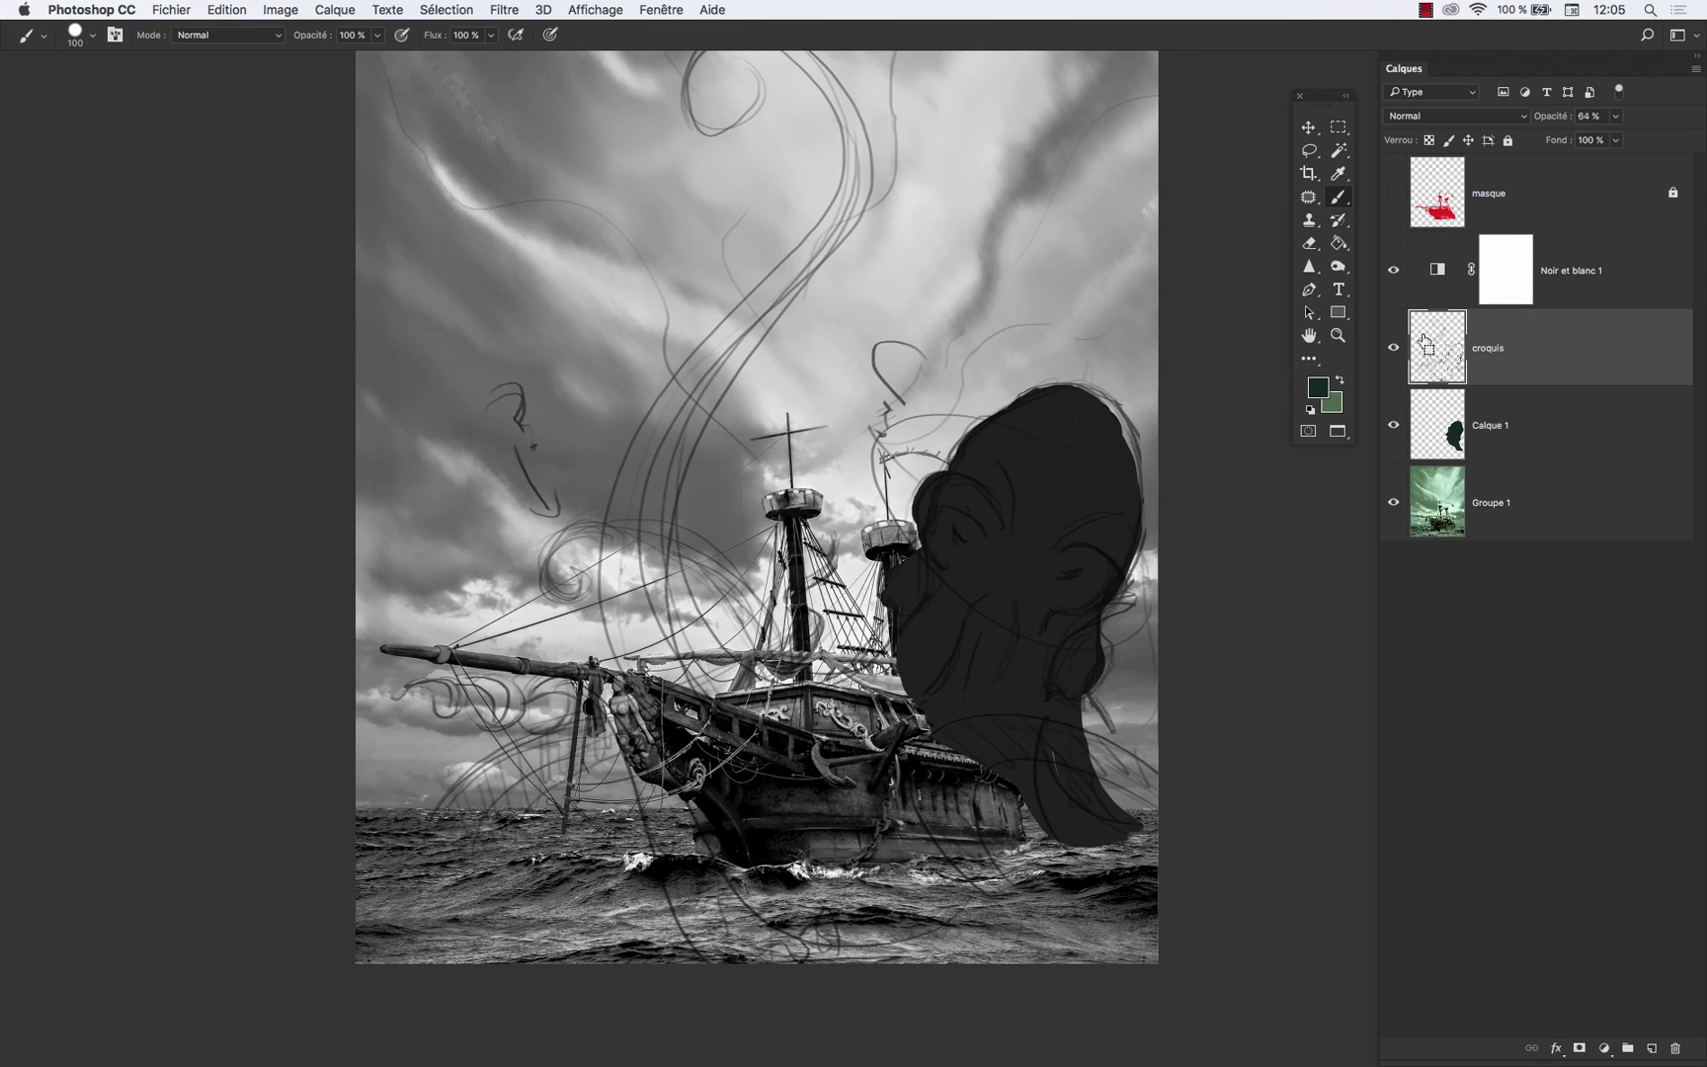
pyautogui.click(1448, 429)
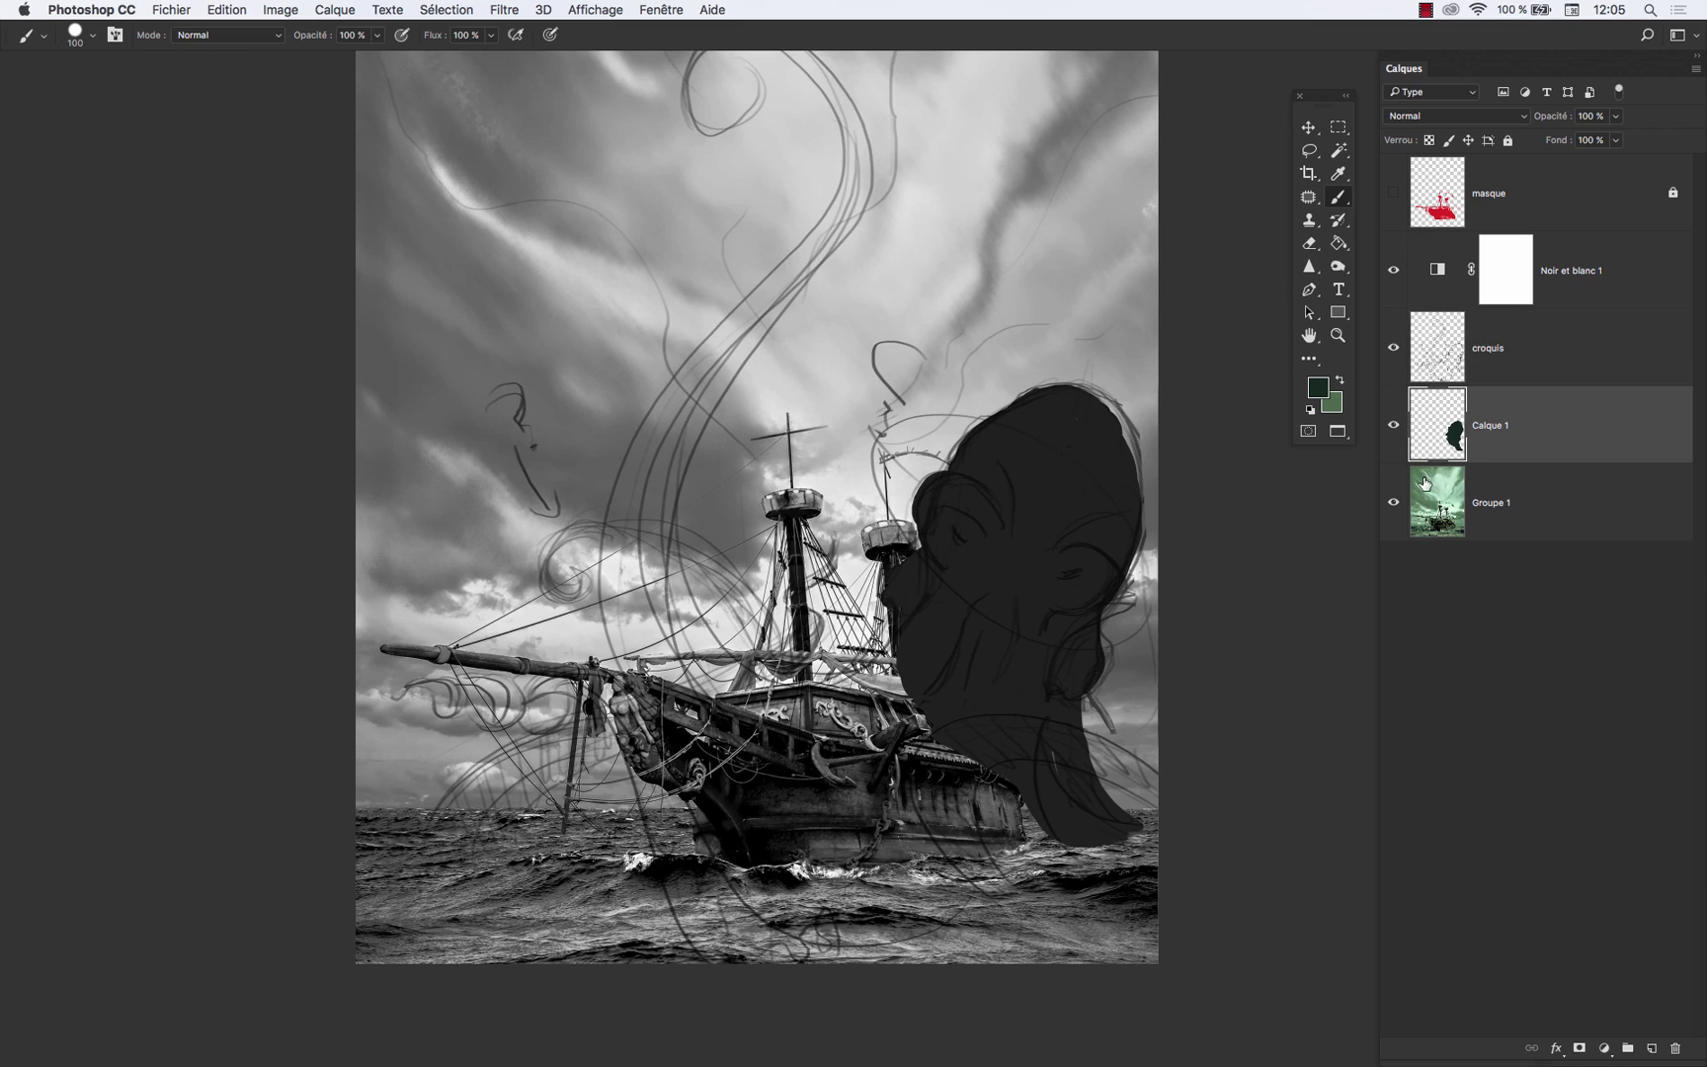
# - Paint the large tentacle's root across the deck and its lower curve rising in front of the masts, enlarging the brush to 250 px
pyautogui.moveTo(907, 630); pyautogui.dragTo(889, 643)
pyautogui.moveTo(889, 630)
pyautogui.mouseDown()
pyautogui.moveTo(867, 657)
pyautogui.moveTo(917, 608)
pyautogui.moveTo(858, 687)
pyautogui.moveTo(906, 669)
pyautogui.moveTo(905, 693)
pyautogui.moveTo(956, 700)
pyautogui.moveTo(935, 707)
pyautogui.mouseUp()
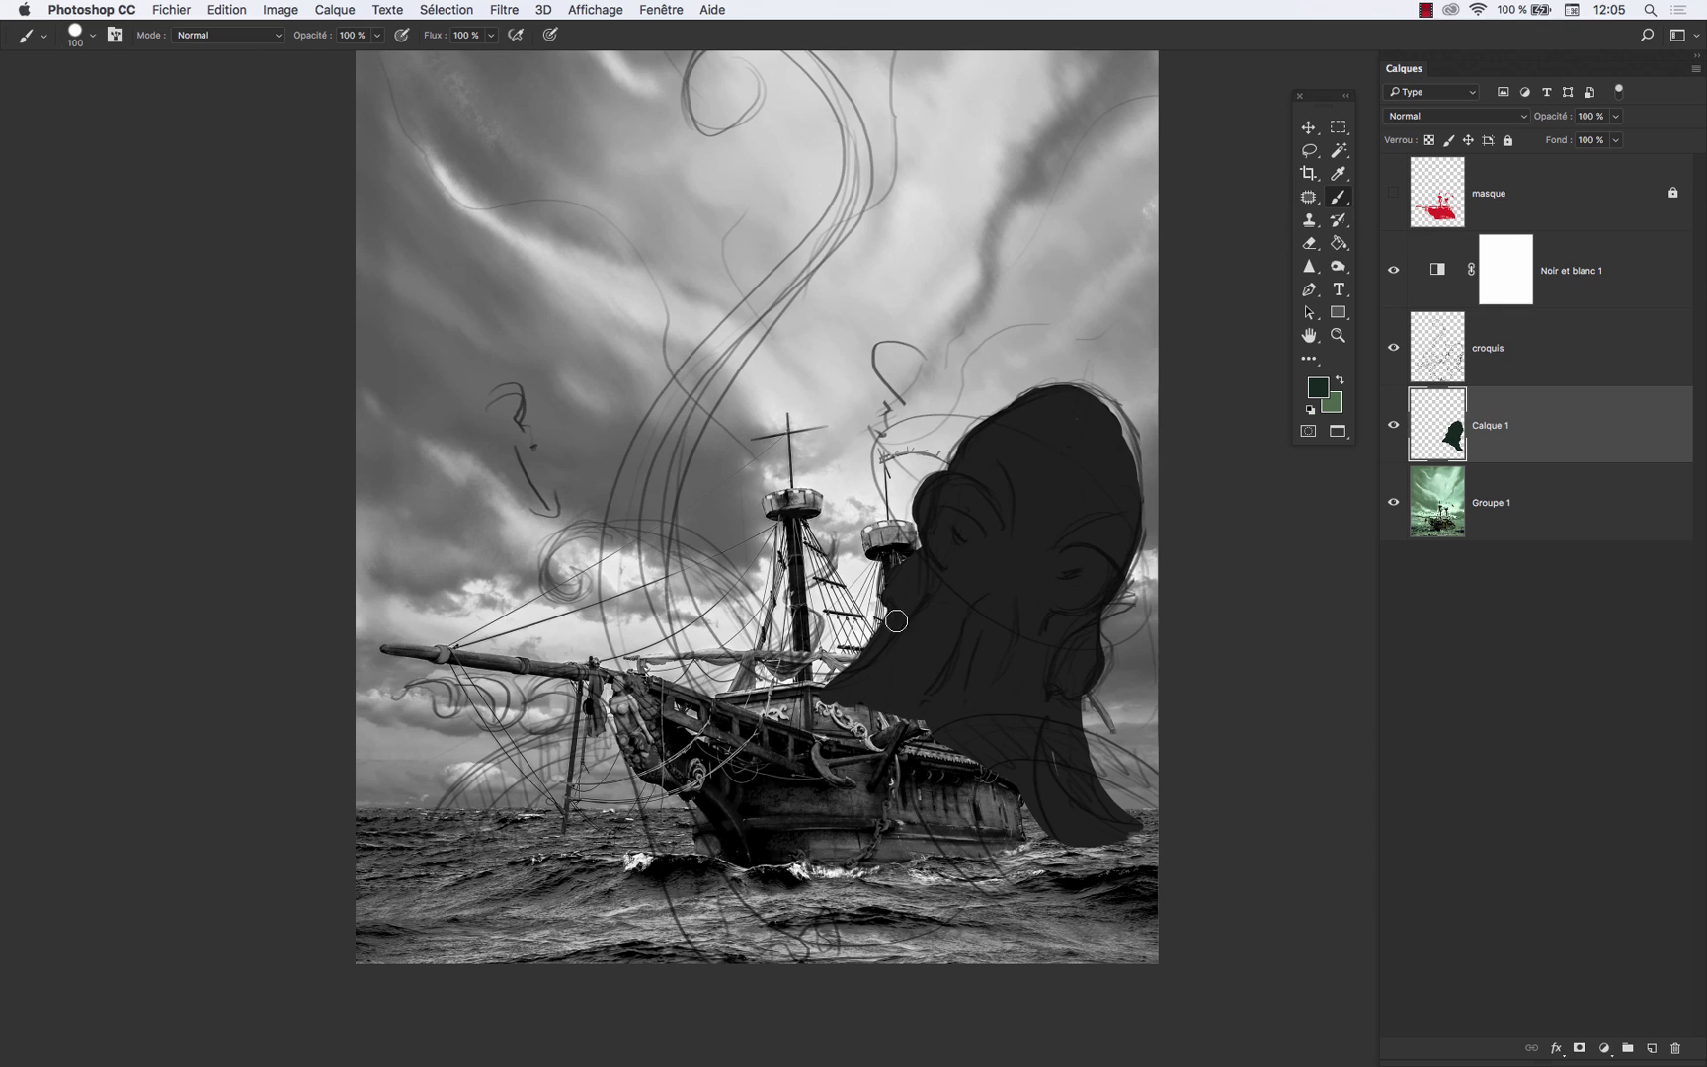
pyautogui.press(']')
pyautogui.press(']')
pyautogui.moveTo(812, 727)
pyautogui.mouseDown()
pyautogui.moveTo(768, 726)
pyautogui.moveTo(647, 514)
pyautogui.mouseUp()
pyautogui.press('super+z')
pyautogui.moveTo(828, 720)
pyautogui.mouseDown()
pyautogui.moveTo(634, 573)
pyautogui.moveTo(697, 386)
pyautogui.mouseUp()
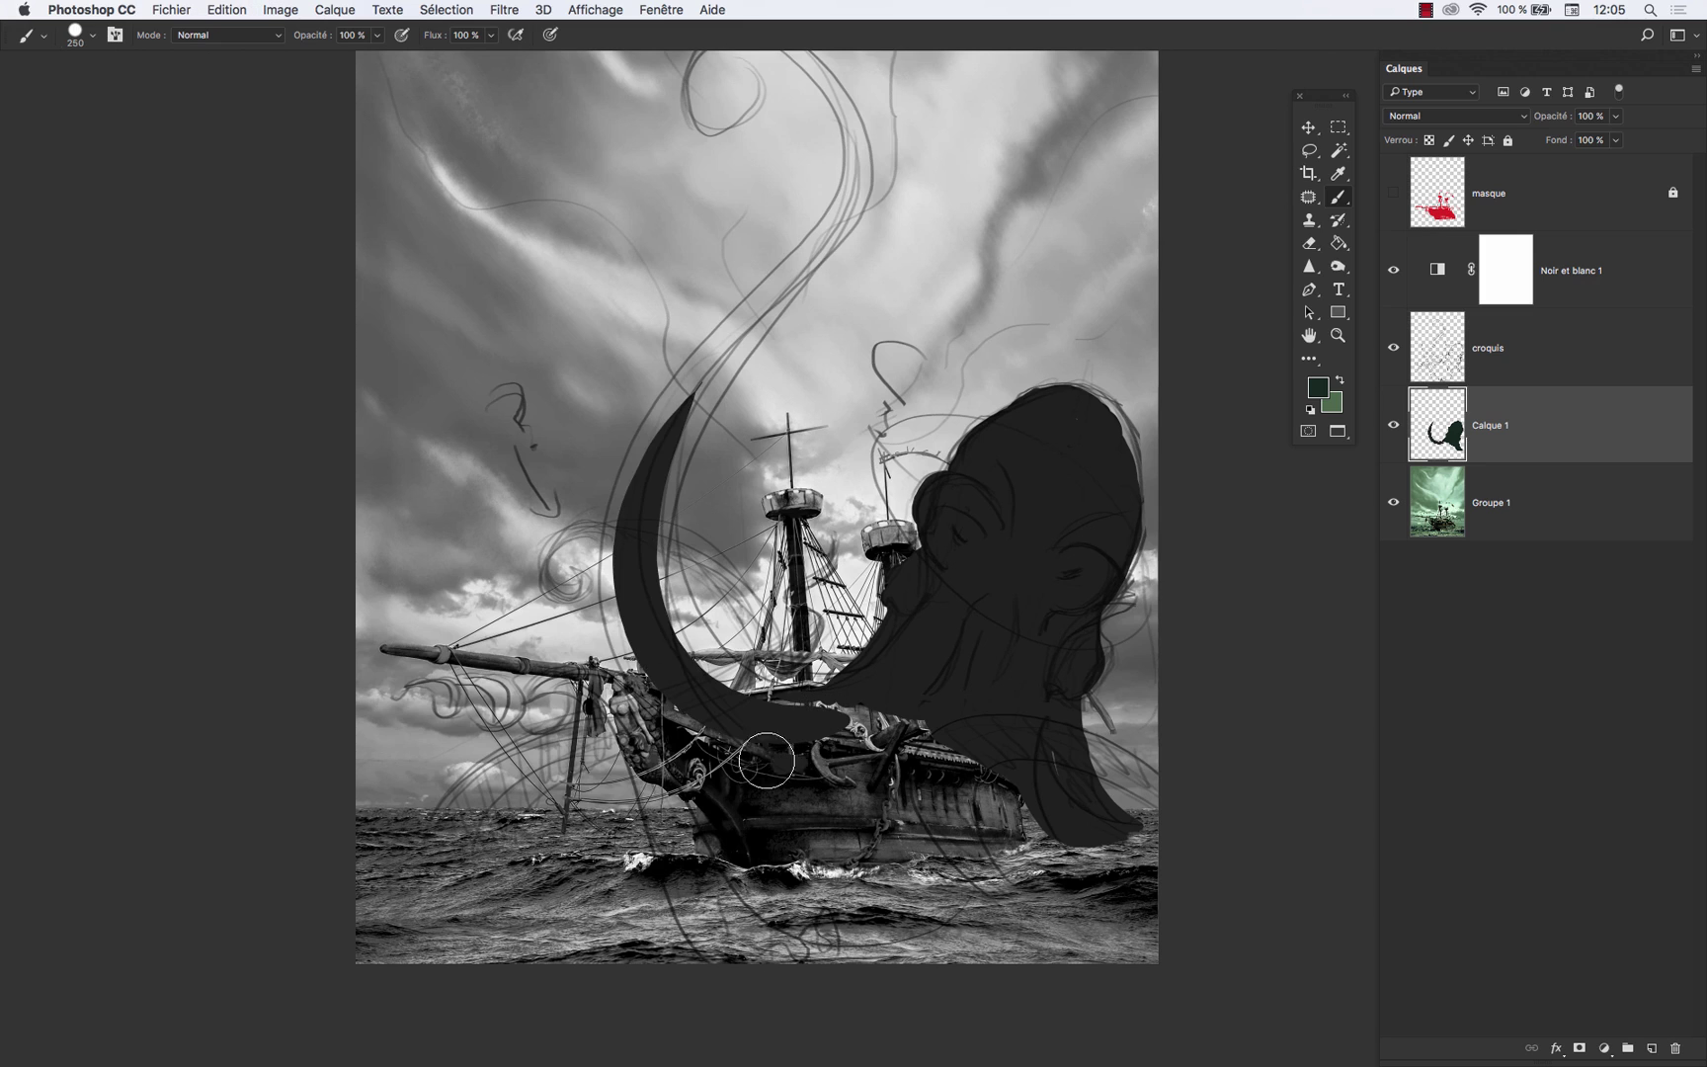
pyautogui.moveTo(786, 759); pyautogui.dragTo(674, 406)
pyautogui.moveTo(835, 745); pyautogui.dragTo(782, 747)
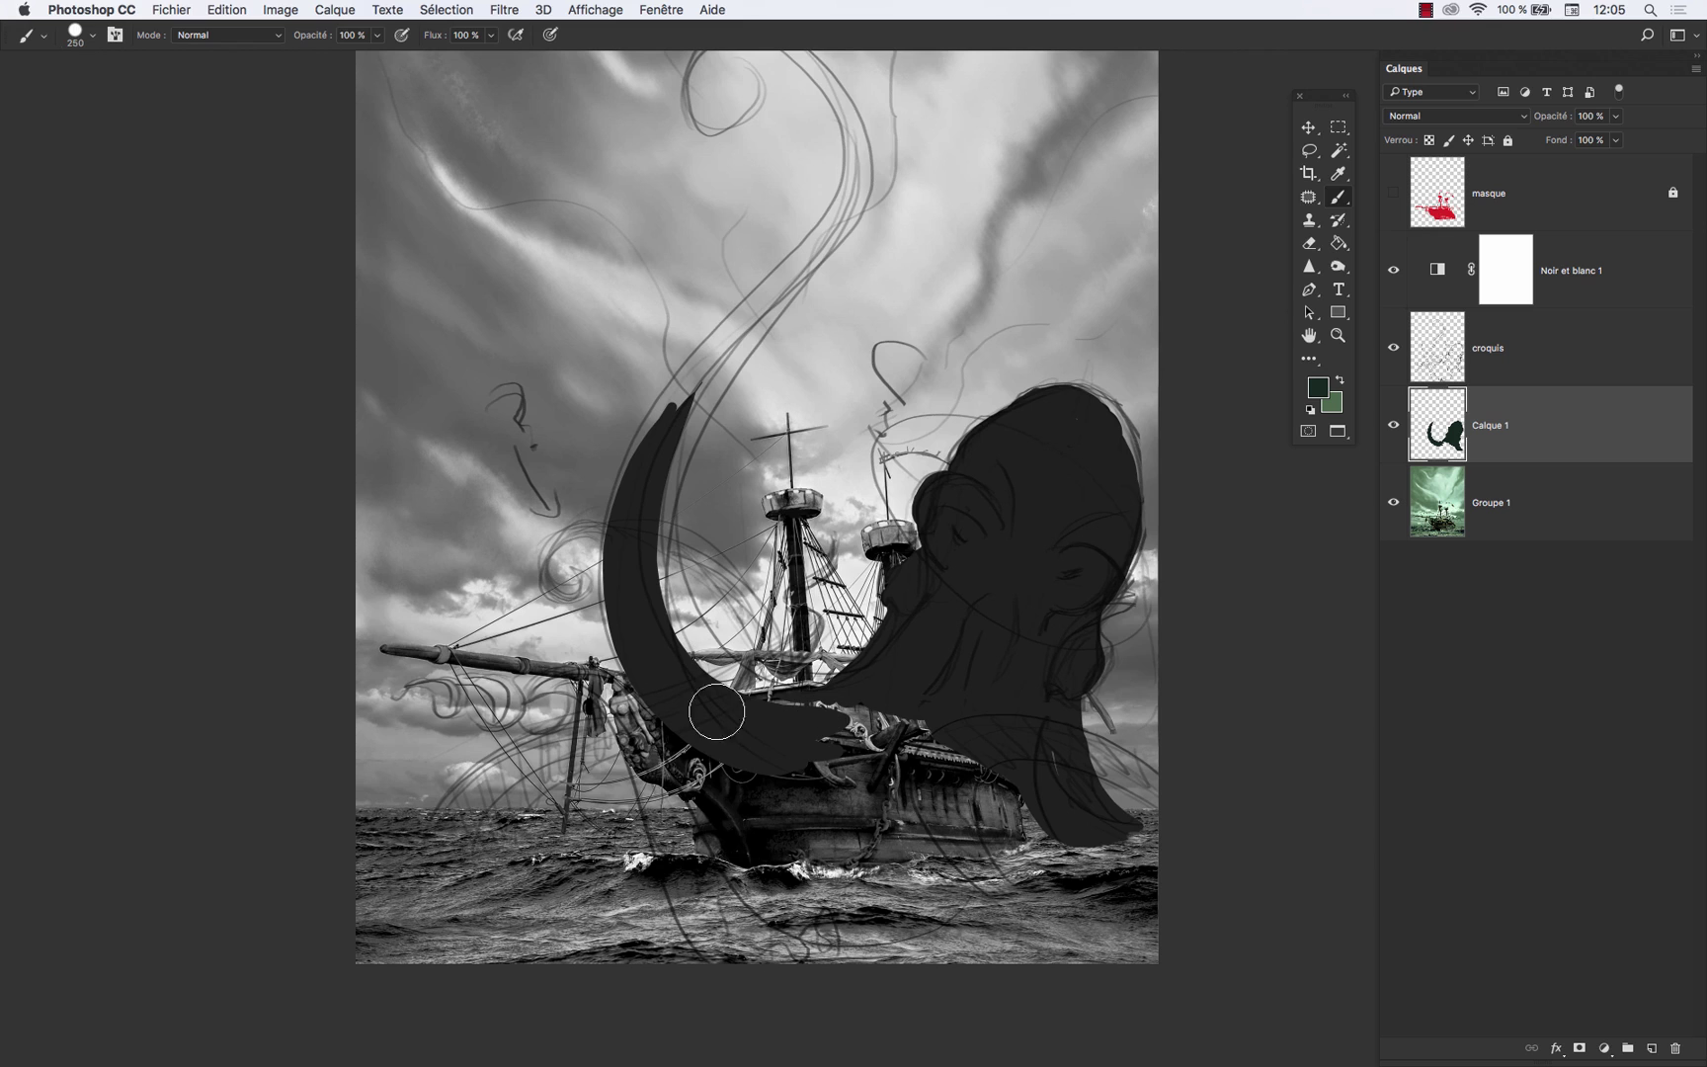
# - Thicken the large tentacle's lower curve and fill the gaps where it crosses the ship's deck
pyautogui.moveTo(624, 550); pyautogui.dragTo(740, 324)
pyautogui.press('space')
pyautogui.moveTo(757, 537); pyautogui.dragTo(781, 768)
pyautogui.moveTo(891, 934); pyautogui.dragTo(696, 843)
pyautogui.moveTo(907, 936); pyautogui.dragTo(719, 620)
pyautogui.press('super+z')
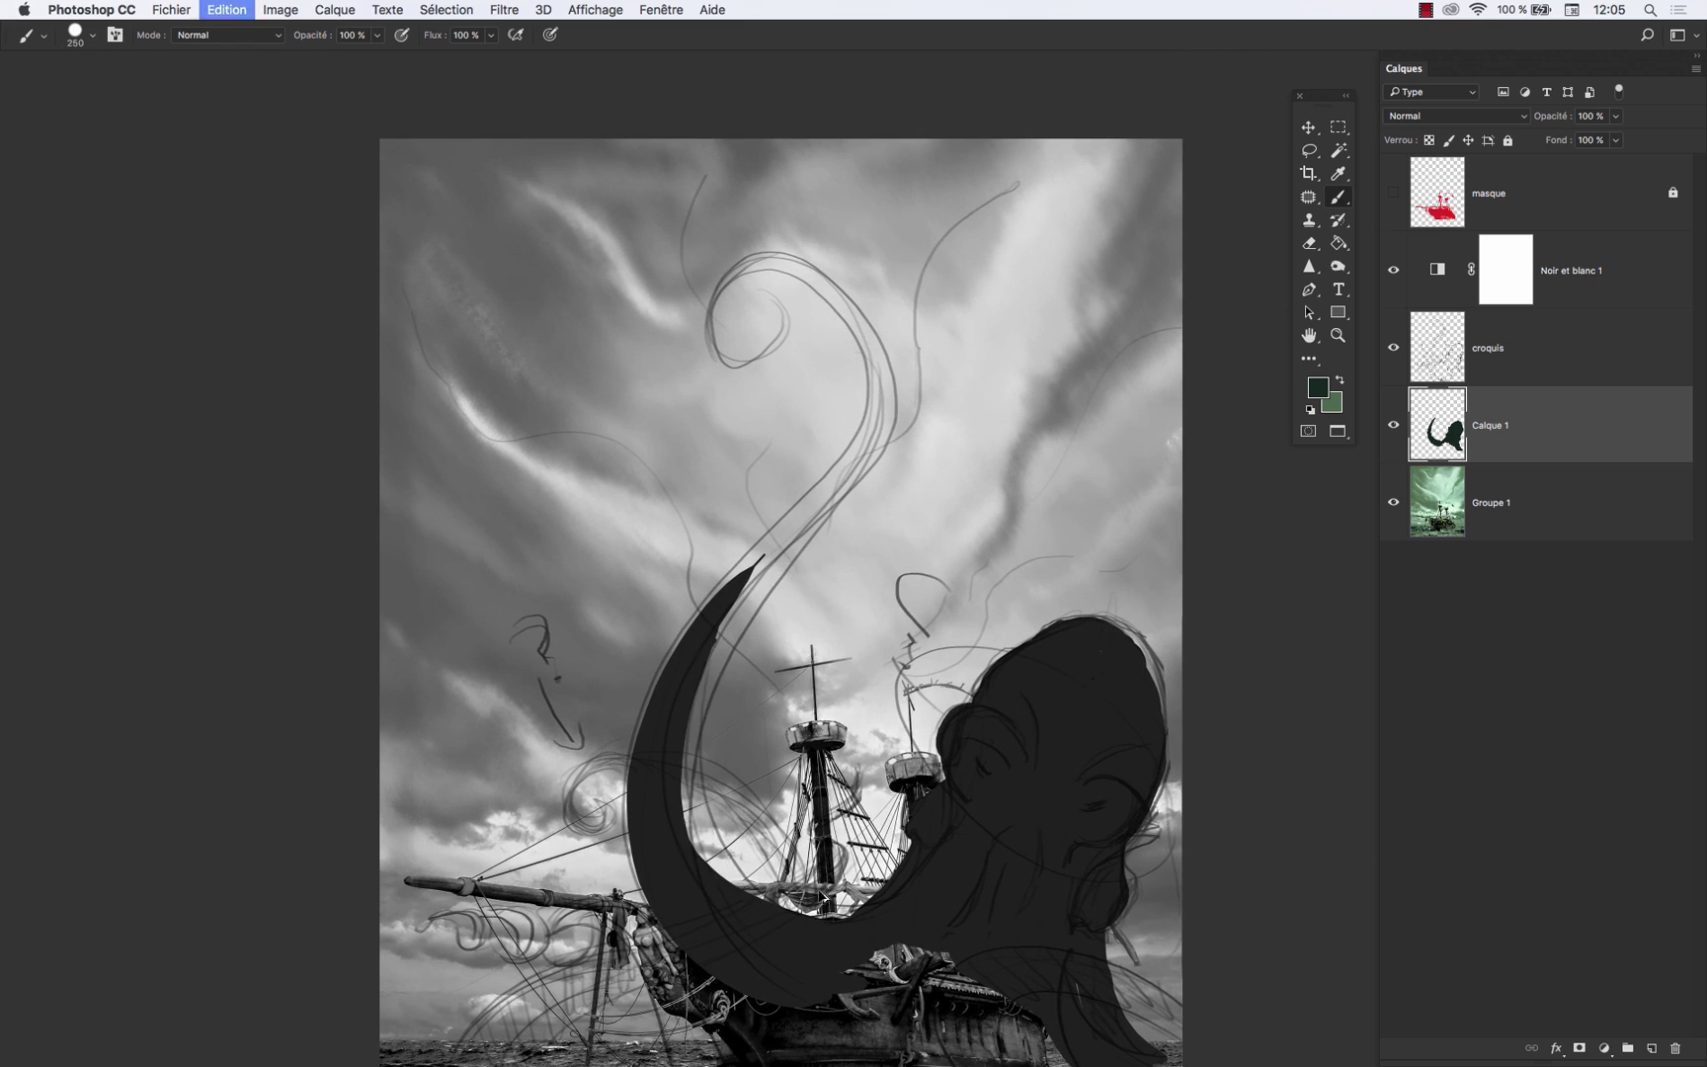
# - Extend the large tentacle up into the sky to its curled tip along the sketch and smooth its edges
pyautogui.moveTo(776, 915); pyautogui.dragTo(818, 539)
pyautogui.moveTo(723, 640); pyautogui.dragTo(887, 424)
pyautogui.press('super+z')
pyautogui.moveTo(698, 642)
pyautogui.mouseDown()
pyautogui.moveTo(738, 258)
pyautogui.moveTo(726, 341)
pyautogui.mouseUp()
pyautogui.press('super+z')
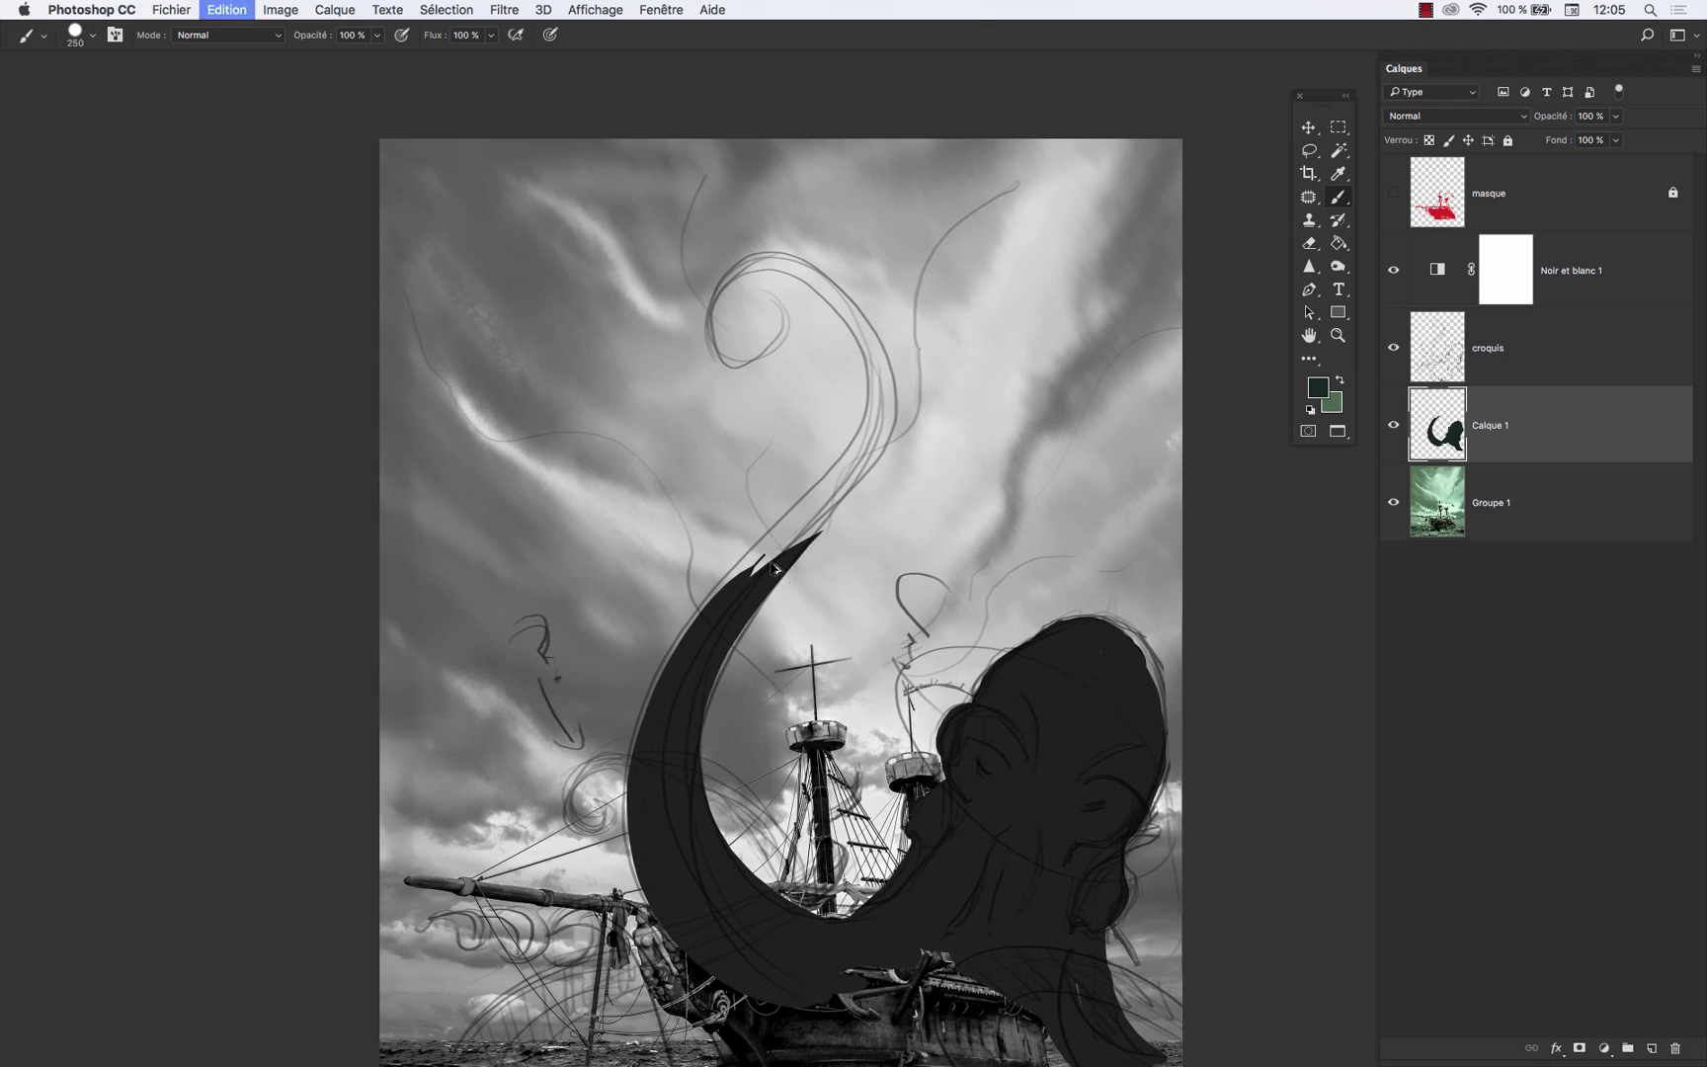
pyautogui.moveTo(733, 597)
pyautogui.mouseDown()
pyautogui.moveTo(715, 340)
pyautogui.moveTo(748, 384)
pyautogui.moveTo(774, 358)
pyautogui.moveTo(761, 266)
pyautogui.moveTo(757, 557)
pyautogui.mouseUp()
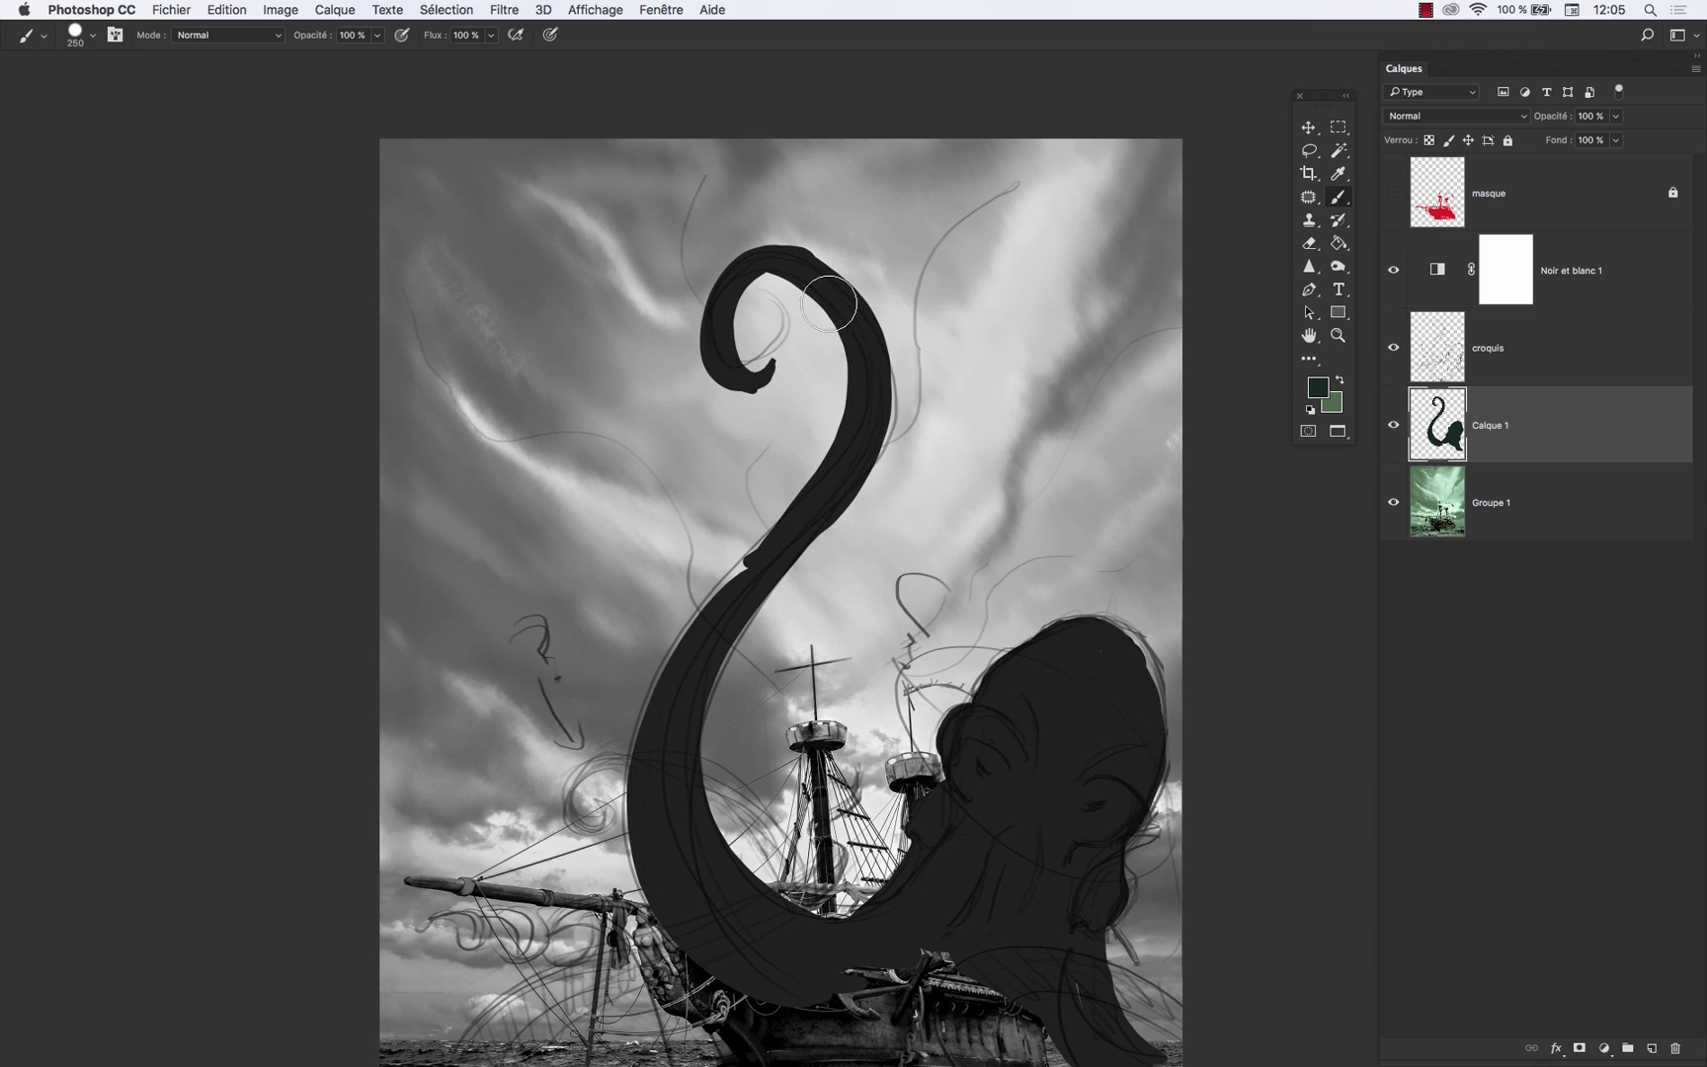
pyautogui.moveTo(857, 362); pyautogui.dragTo(684, 652)
pyautogui.moveTo(780, 524); pyautogui.dragTo(689, 854)
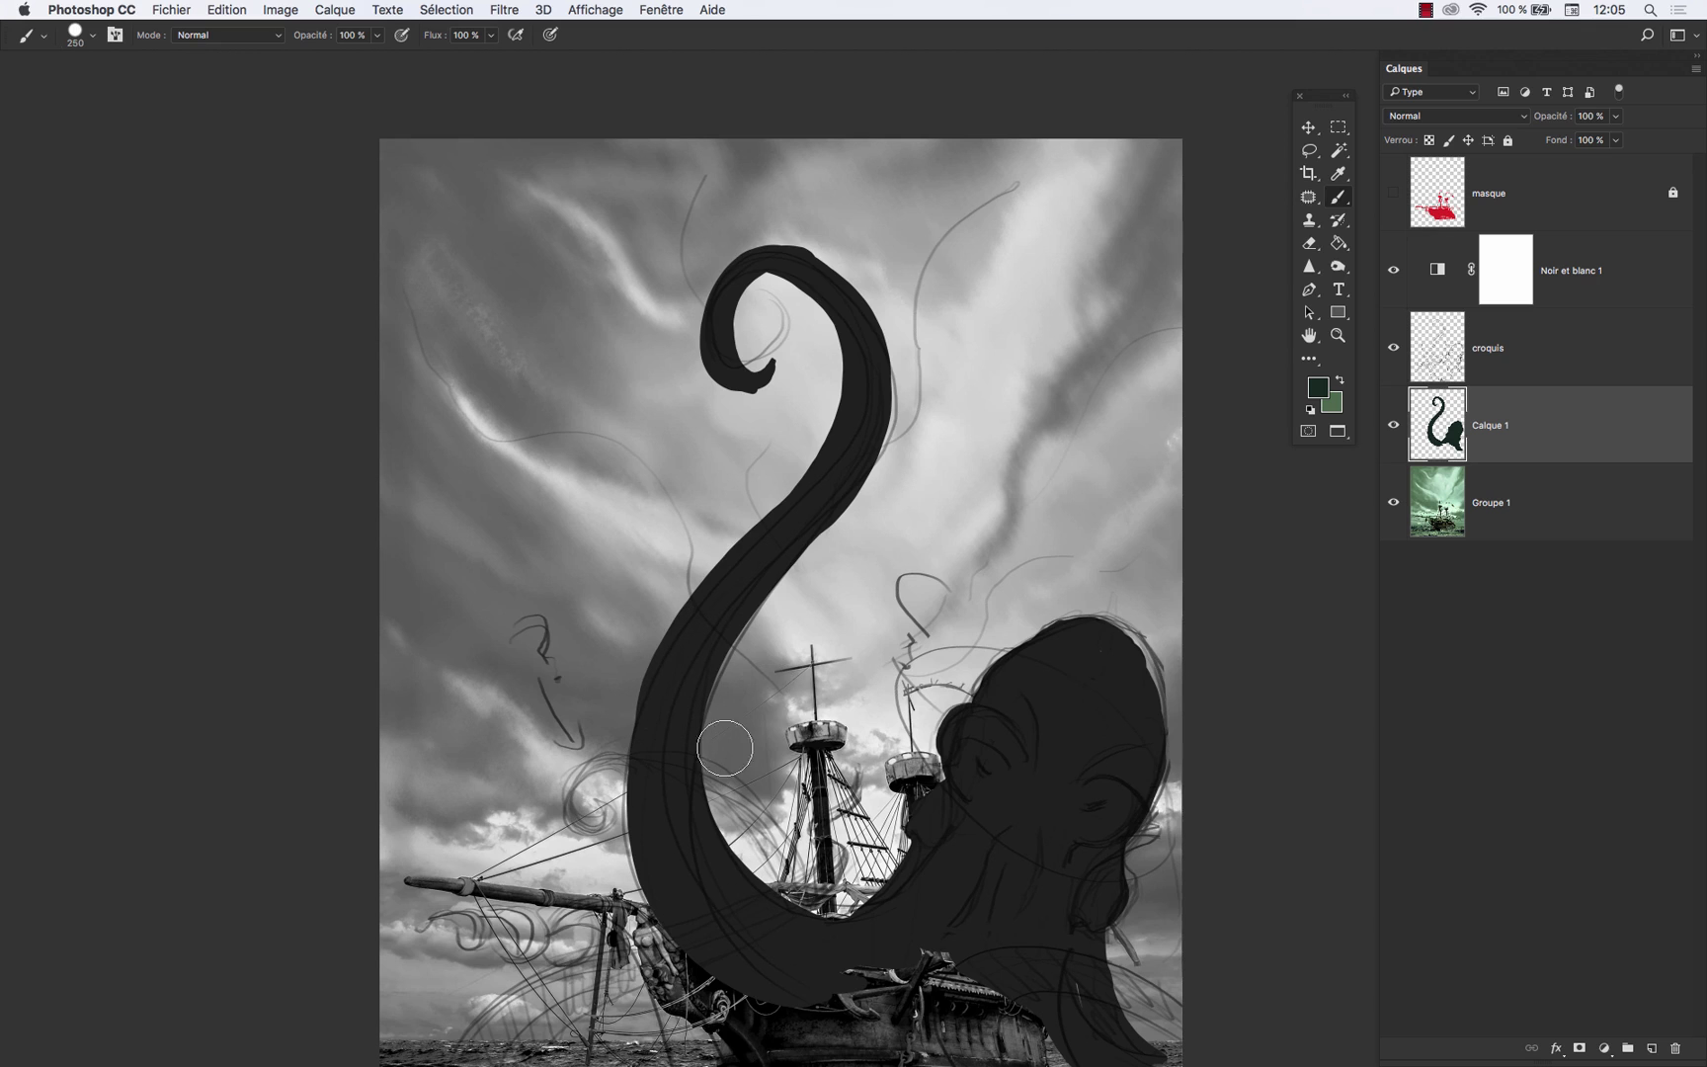
# - Even out the lower bend of the large tentacle with one long stroke toward the ship's bow
pyautogui.moveTo(1039, 923); pyautogui.dragTo(1056, 726)
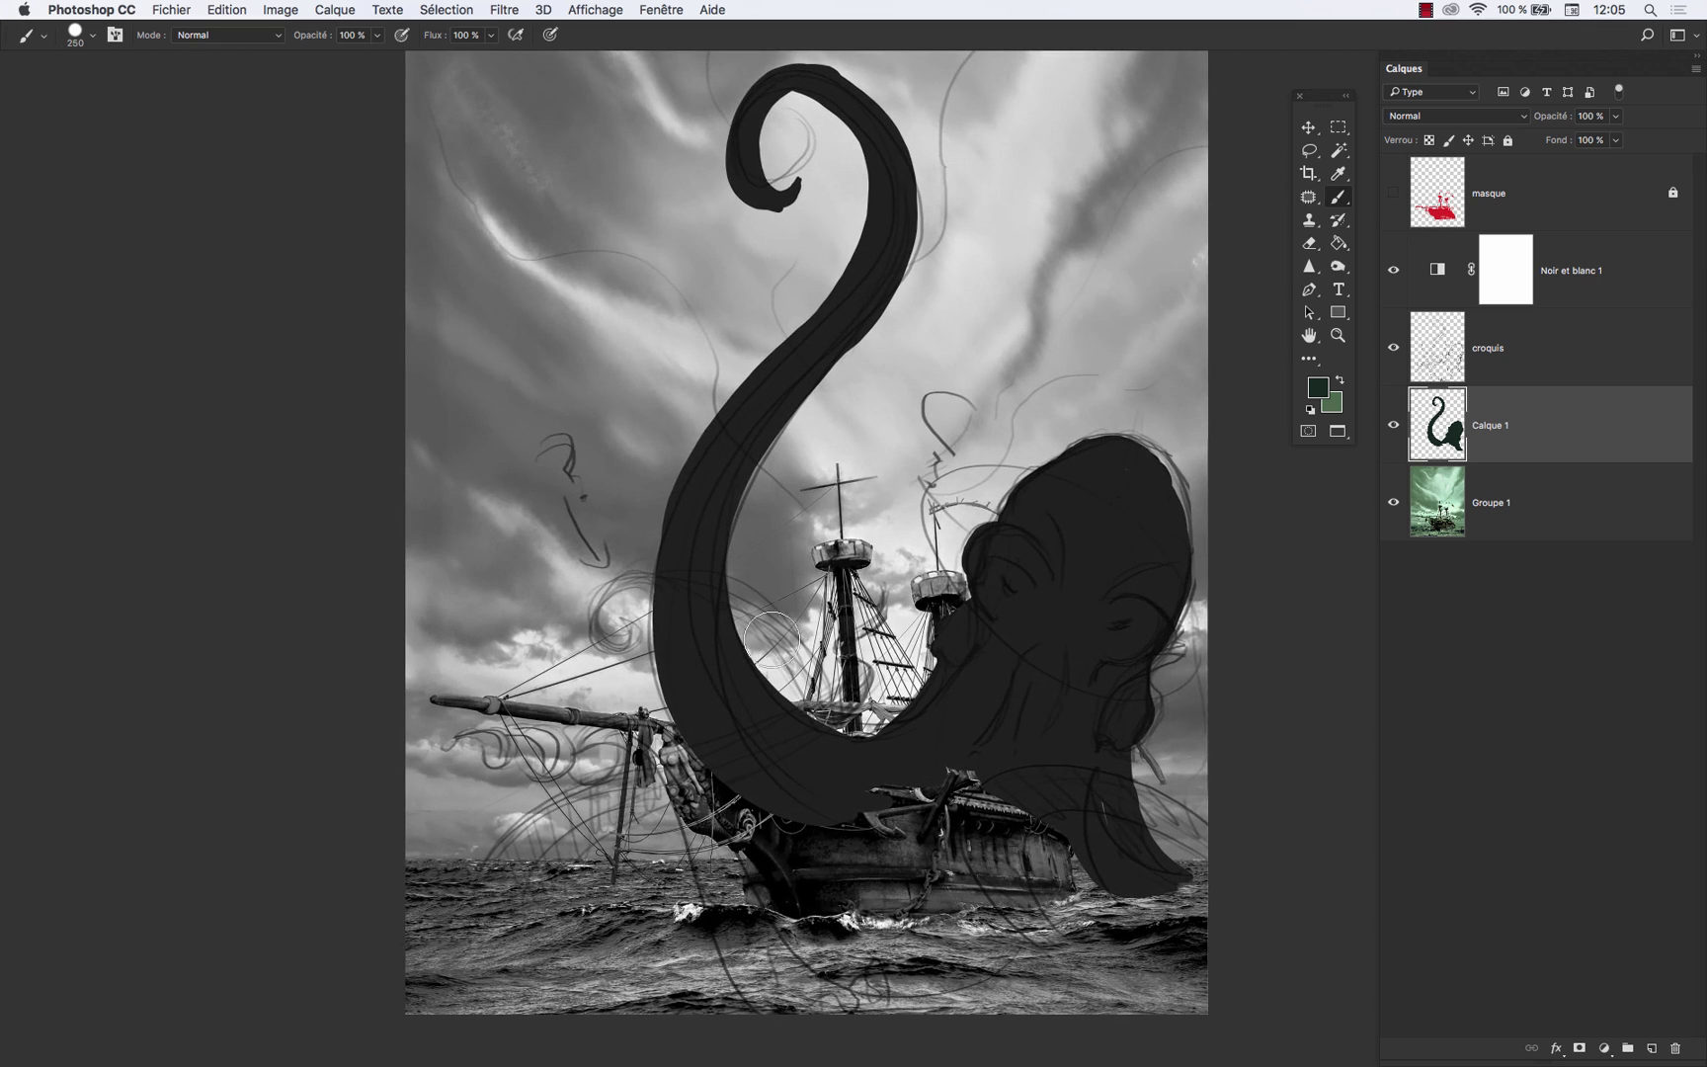
pyautogui.moveTo(701, 480); pyautogui.dragTo(765, 793)
pyautogui.press('super+z')
pyautogui.moveTo(717, 442)
pyautogui.mouseDown()
pyautogui.moveTo(666, 565)
pyautogui.moveTo(766, 794)
pyautogui.mouseUp()
# - Set the foreground colour to a slightly darker green for painting the second tentacle
pyautogui.moveTo(1136, 931)
pyautogui.mouseDown()
pyautogui.moveTo(1021, 918)
pyautogui.moveTo(1032, 889)
pyautogui.mouseUp()
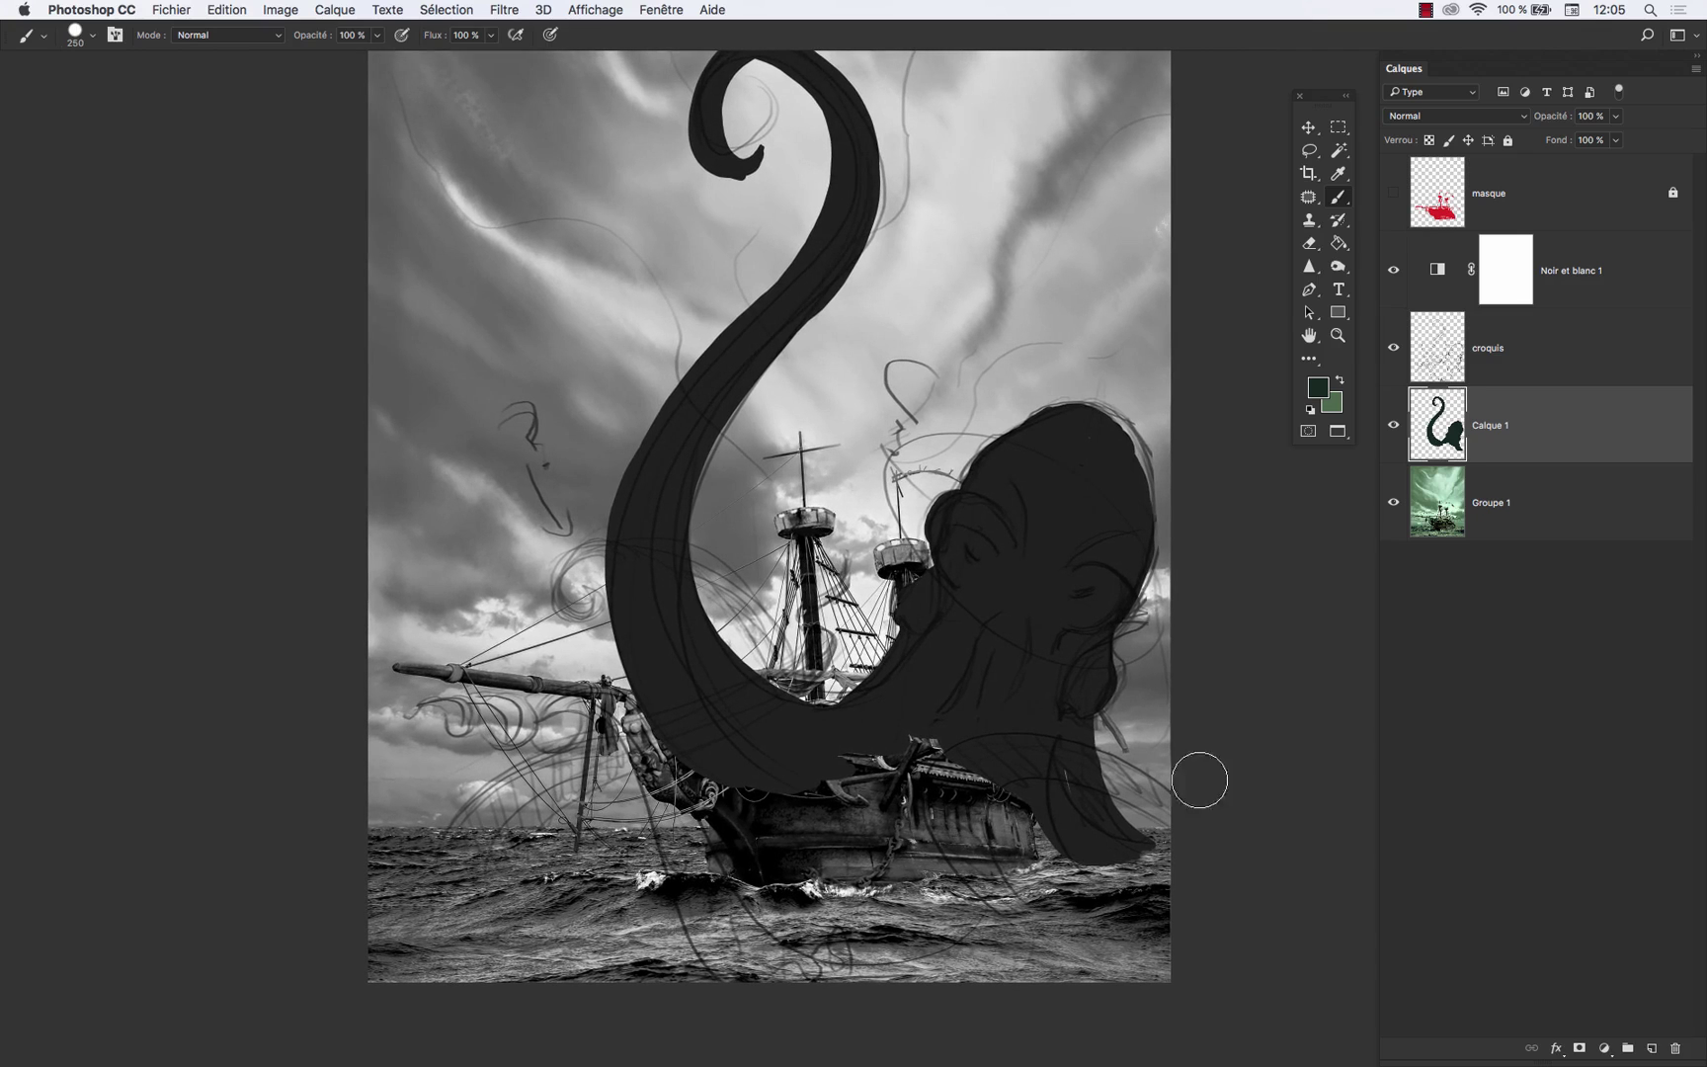
pyautogui.moveTo(1003, 926)
pyautogui.mouseDown()
pyautogui.moveTo(958, 968)
pyautogui.moveTo(683, 920)
pyautogui.moveTo(505, 672)
pyautogui.mouseUp()
pyautogui.press('super+z')
pyautogui.click(1322, 391)
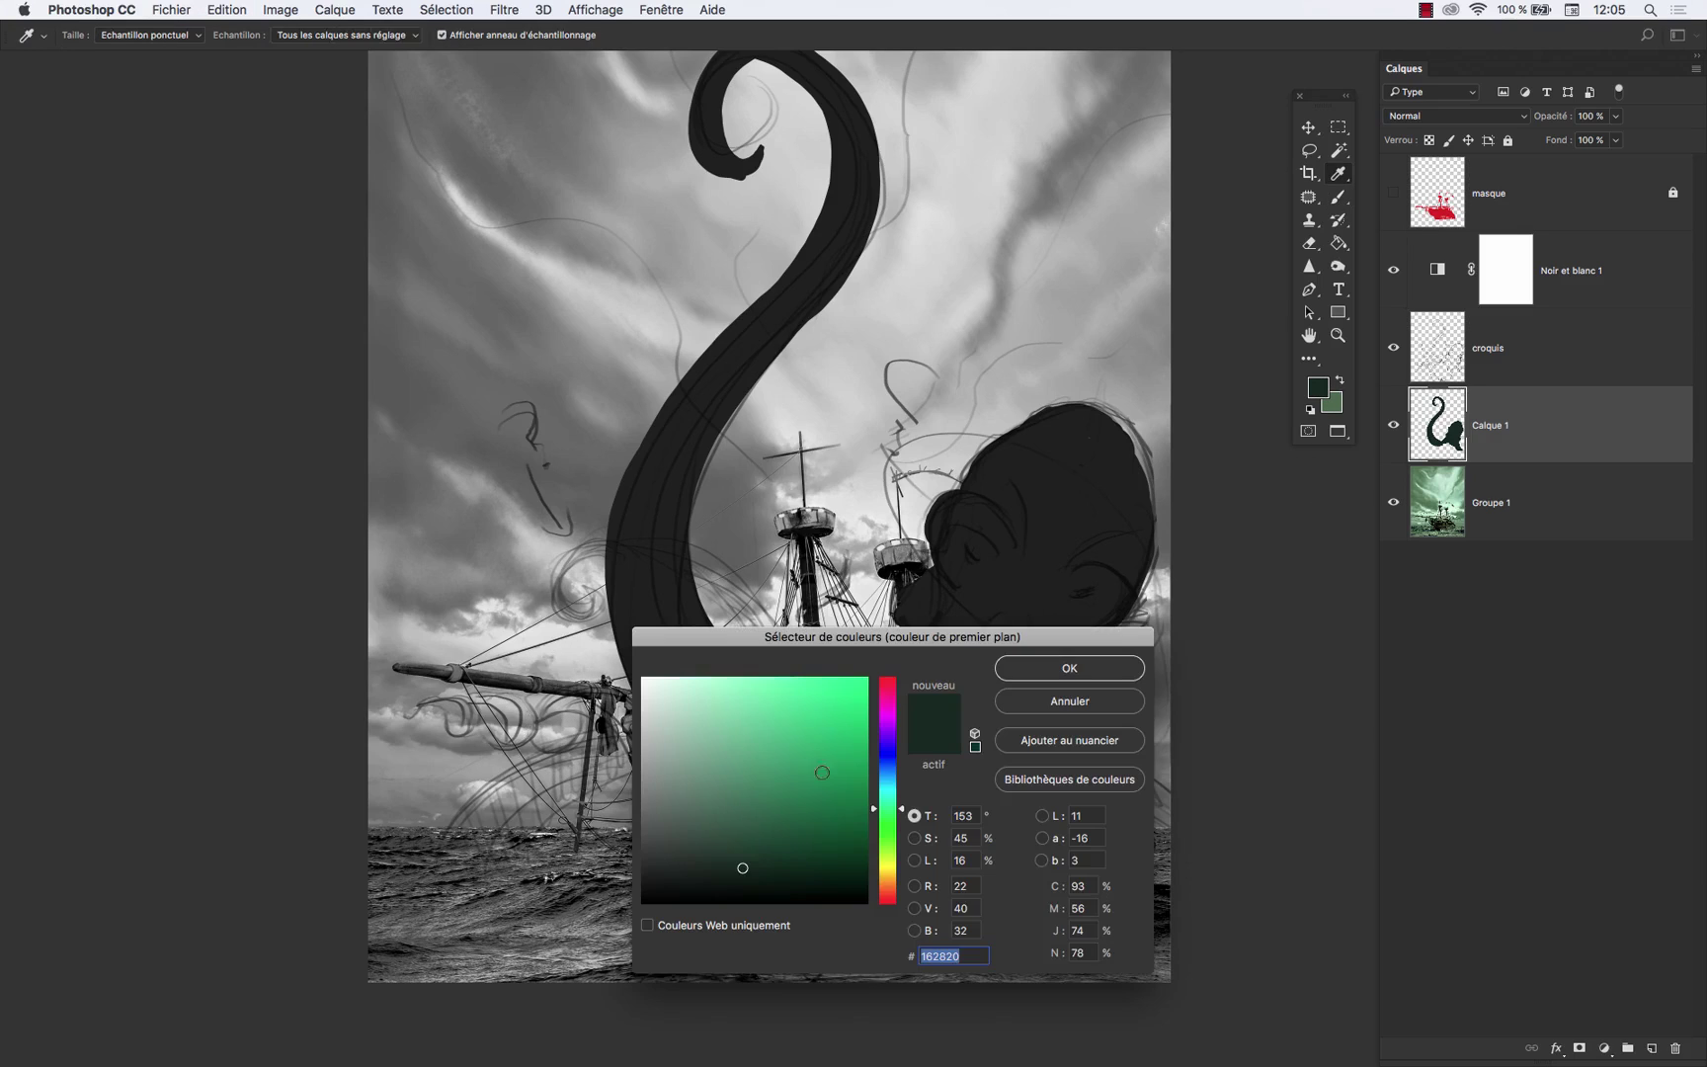
pyautogui.click(744, 876)
pyautogui.click(1058, 667)
pyautogui.moveTo(954, 975)
pyautogui.mouseDown()
pyautogui.moveTo(853, 992)
pyautogui.moveTo(684, 828)
pyautogui.mouseUp()
pyautogui.press('super+z')
pyautogui.moveTo(947, 991)
pyautogui.mouseDown()
pyautogui.moveTo(730, 913)
pyautogui.moveTo(591, 692)
pyautogui.mouseUp()
pyautogui.press('super+z')
pyautogui.moveTo(976, 956)
pyautogui.mouseDown()
pyautogui.moveTo(941, 980)
pyautogui.moveTo(685, 842)
pyautogui.moveTo(564, 724)
pyautogui.mouseUp()
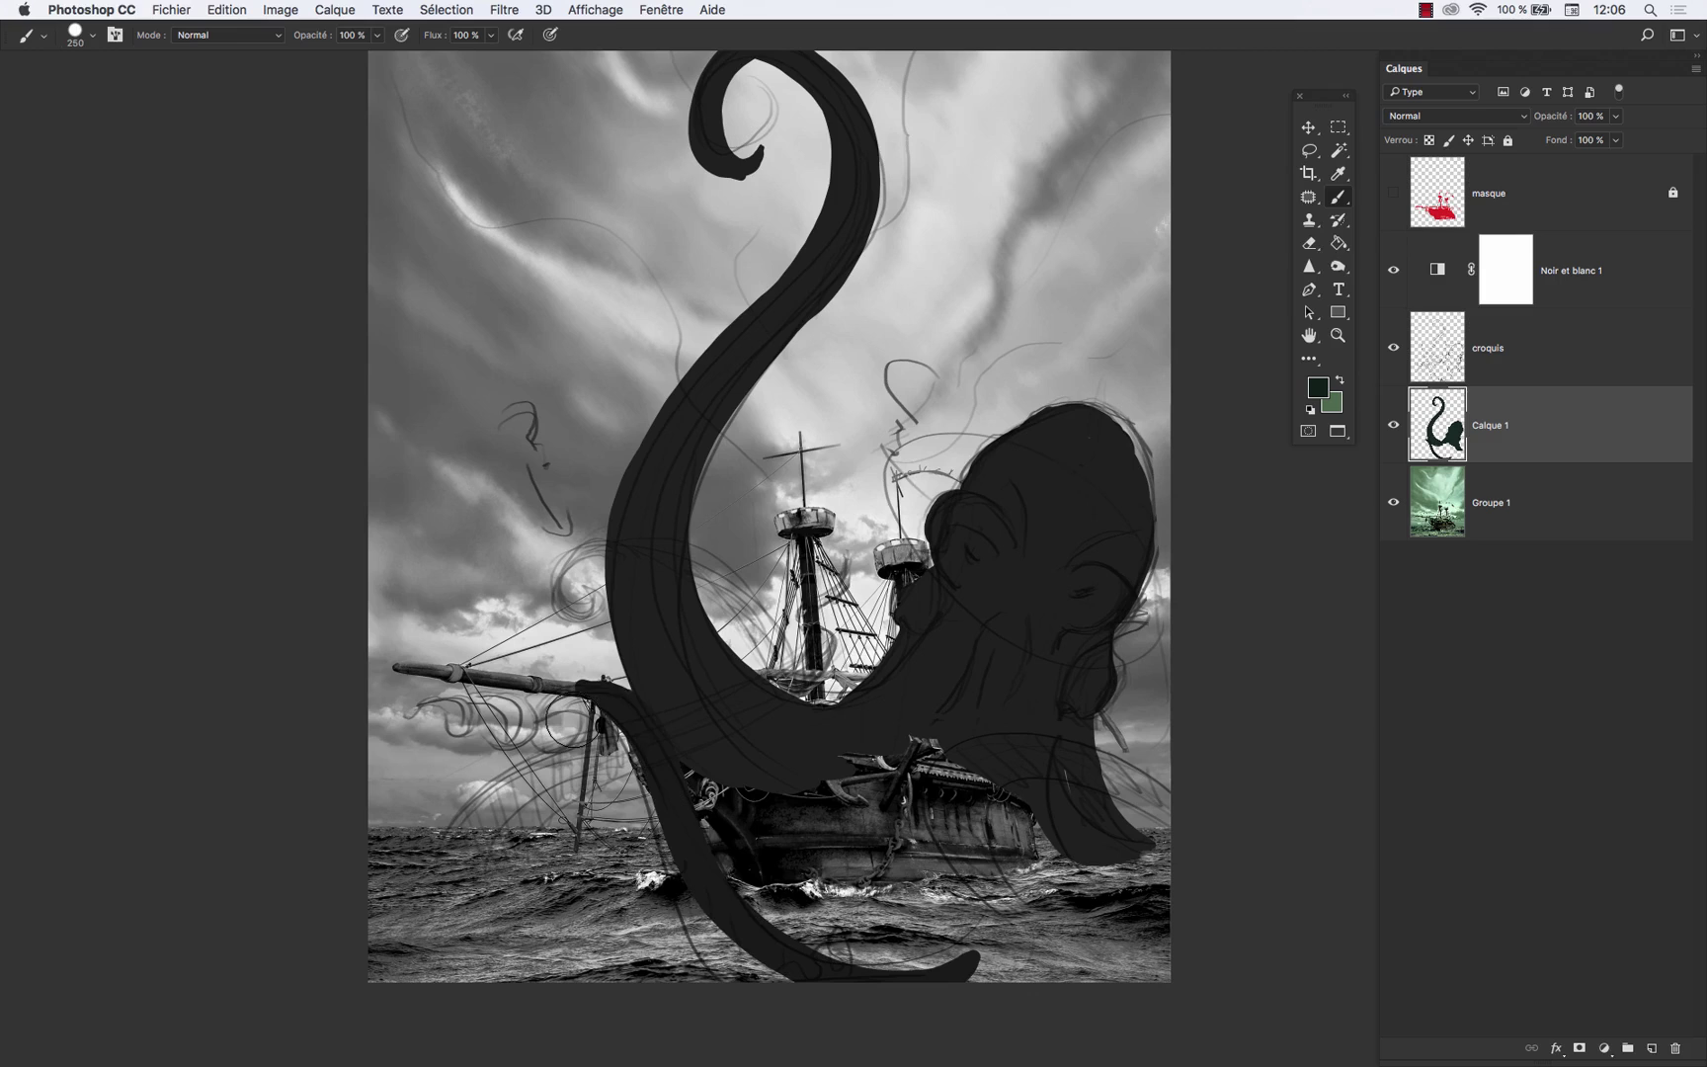
pyautogui.press('super+z')
pyautogui.moveTo(905, 964)
pyautogui.mouseDown()
pyautogui.moveTo(853, 968)
pyautogui.moveTo(593, 691)
pyautogui.mouseUp()
pyautogui.press('super+z')
pyautogui.moveTo(878, 996); pyautogui.dragTo(601, 699)
pyautogui.press('super+z')
# - Reduce the brush to 150 px and paint a second tentacle from the image's lower edge up to the bowsprit
pyautogui.press('[')
pyautogui.press('[')
pyautogui.press('[')
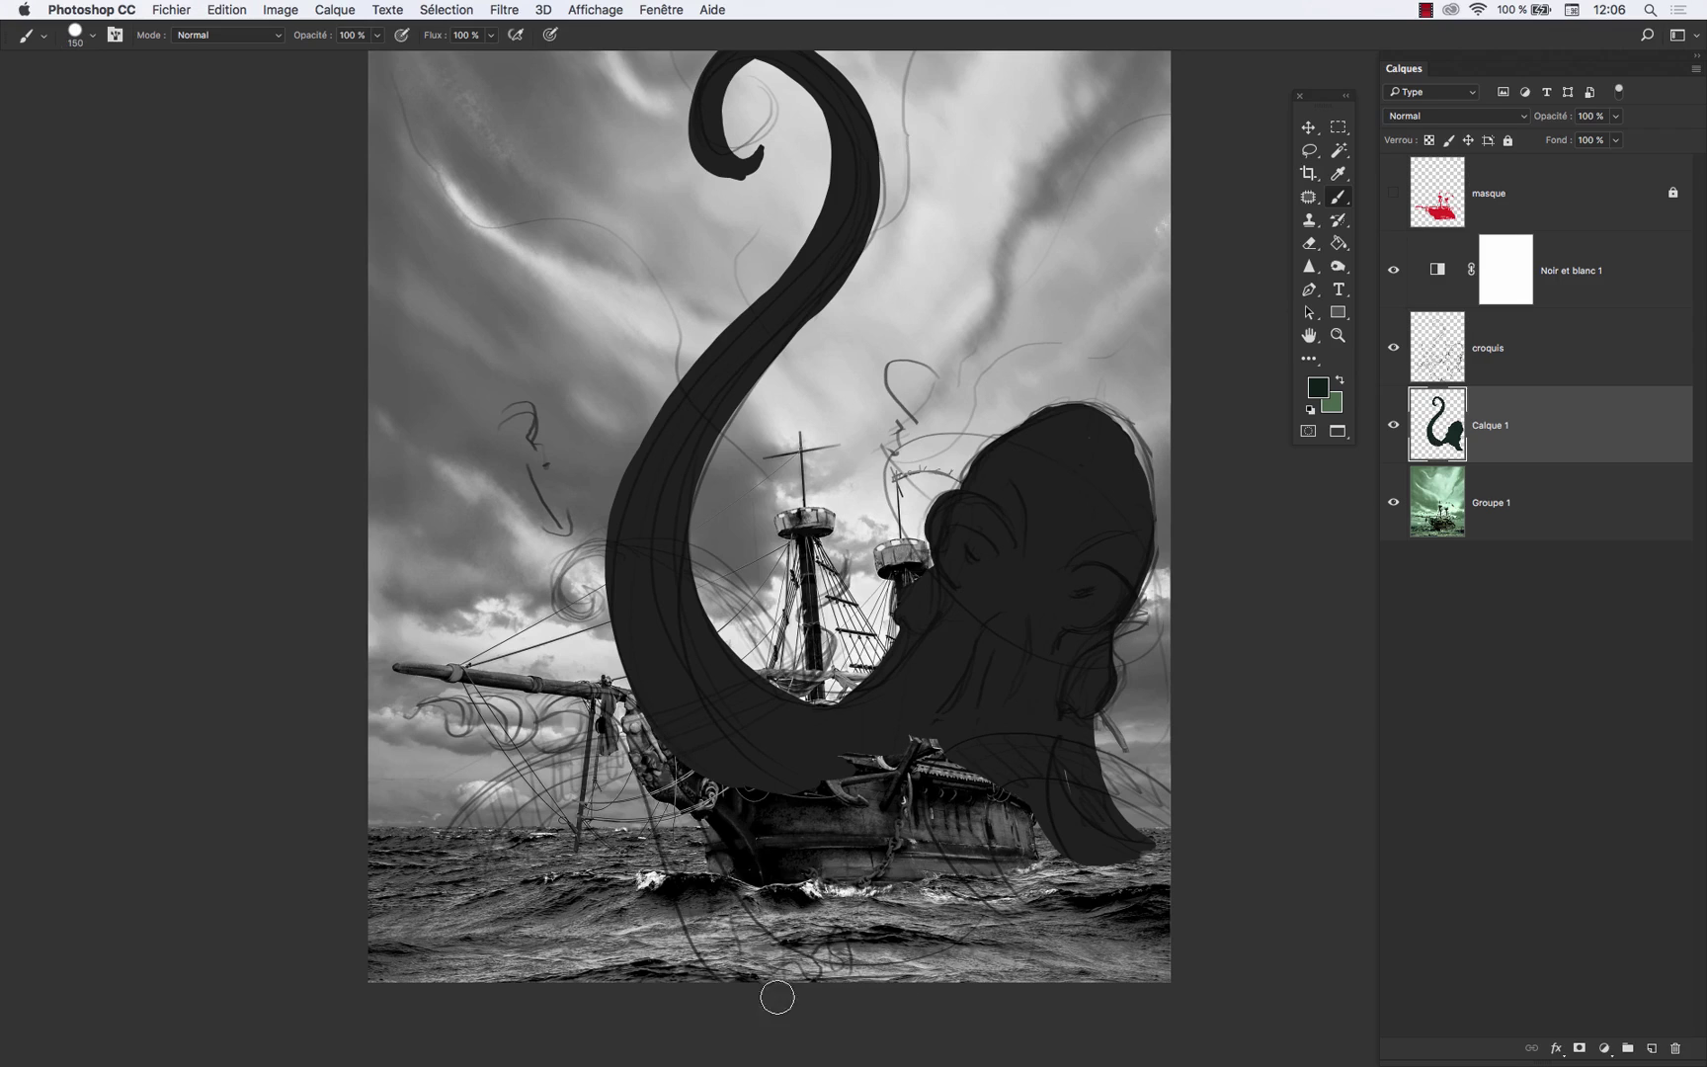
pyautogui.moveTo(777, 998)
pyautogui.mouseDown()
pyautogui.moveTo(590, 690)
pyautogui.moveTo(558, 674)
pyautogui.mouseUp()
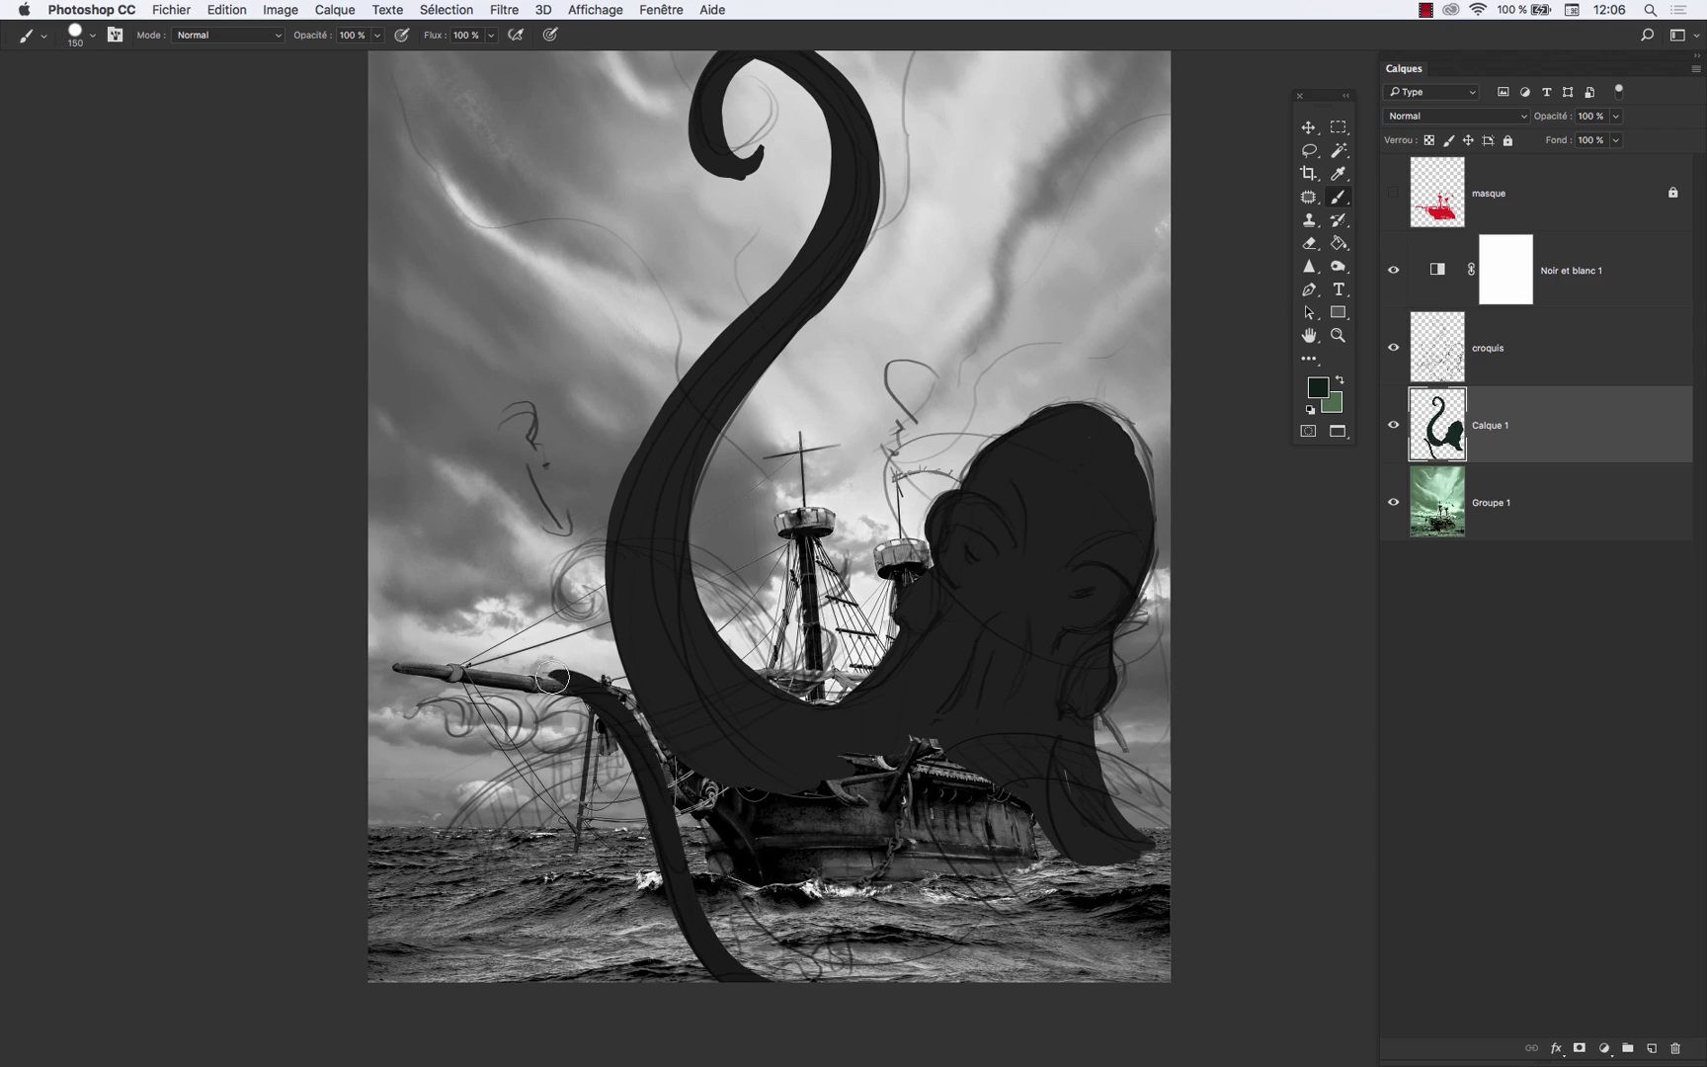
# - Paint the second tentacle's coils wrapping around the bowsprit, undoing strokes that do not fit
pyautogui.moveTo(539, 703)
pyautogui.mouseDown()
pyautogui.moveTo(515, 701)
pyautogui.moveTo(513, 672)
pyautogui.moveTo(468, 668)
pyautogui.mouseUp()
pyautogui.press('super+z')
pyautogui.press('super+z')
pyautogui.press('super+z')
pyautogui.press('super+z')
pyautogui.press('super+z')
pyautogui.press('super+z')
pyautogui.scroll(-2, 1022, 876)
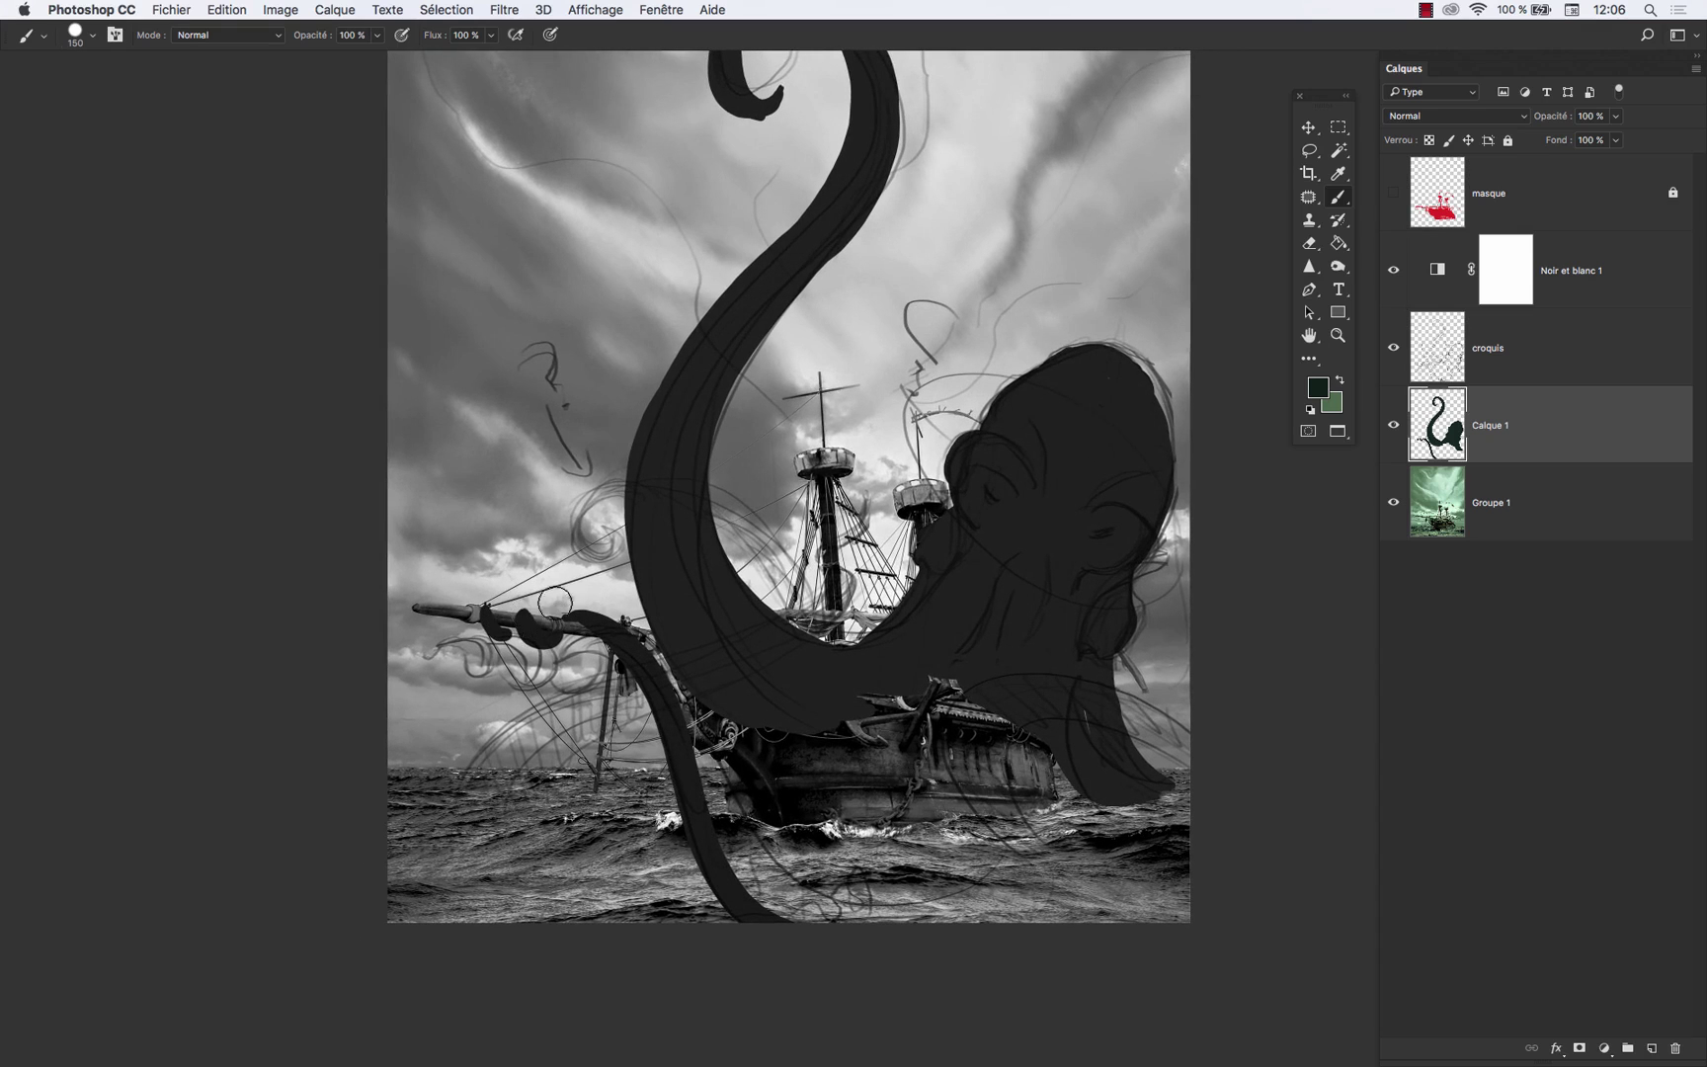
# - Repaint the second tentacle wider from the bowsprit down to the image's lower edge, undoing strokes that do not fit
pyautogui.press('super+z')
pyautogui.moveTo(529, 622)
pyautogui.mouseDown()
pyautogui.moveTo(570, 611)
pyautogui.moveTo(536, 628)
pyautogui.moveTo(553, 646)
pyautogui.moveTo(583, 602)
pyautogui.moveTo(763, 930)
pyautogui.mouseUp()
pyautogui.press('super+z')
pyautogui.moveTo(592, 628); pyautogui.dragTo(785, 933)
pyautogui.press('super+z')
pyautogui.moveTo(602, 640); pyautogui.dragTo(743, 939)
pyautogui.moveTo(645, 678); pyautogui.dragTo(911, 959)
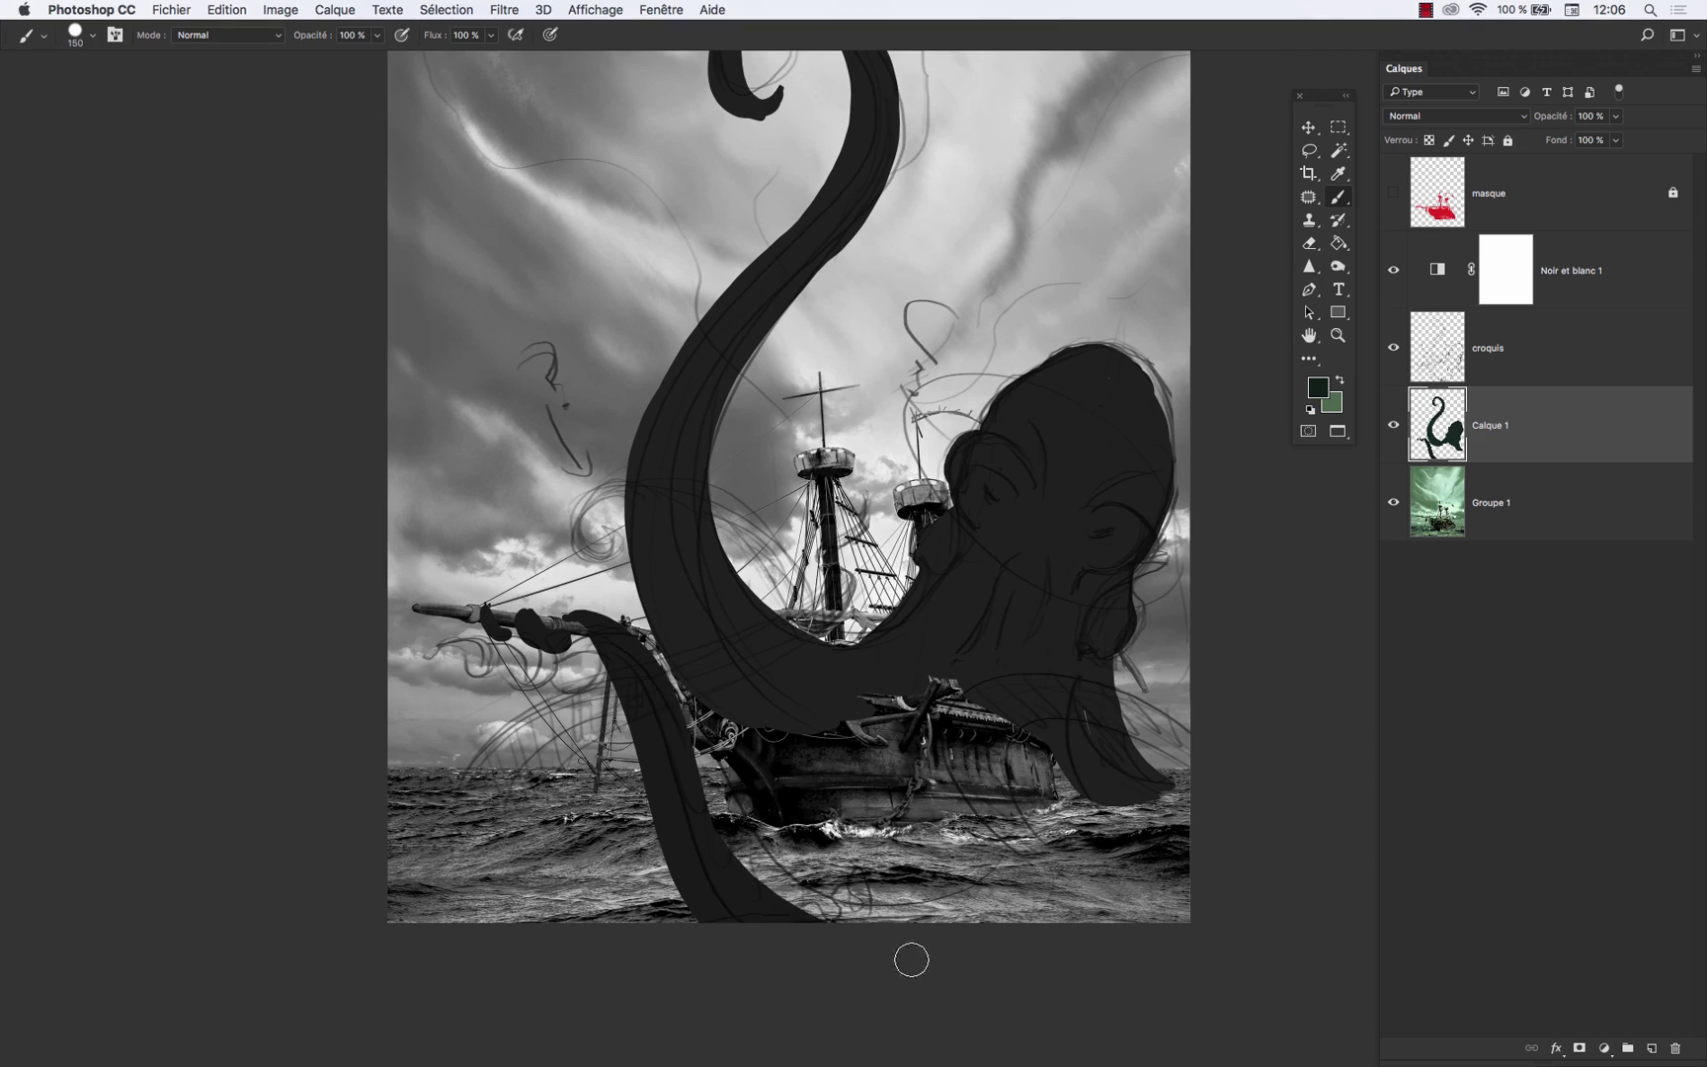
pyautogui.moveTo(663, 711); pyautogui.dragTo(859, 914)
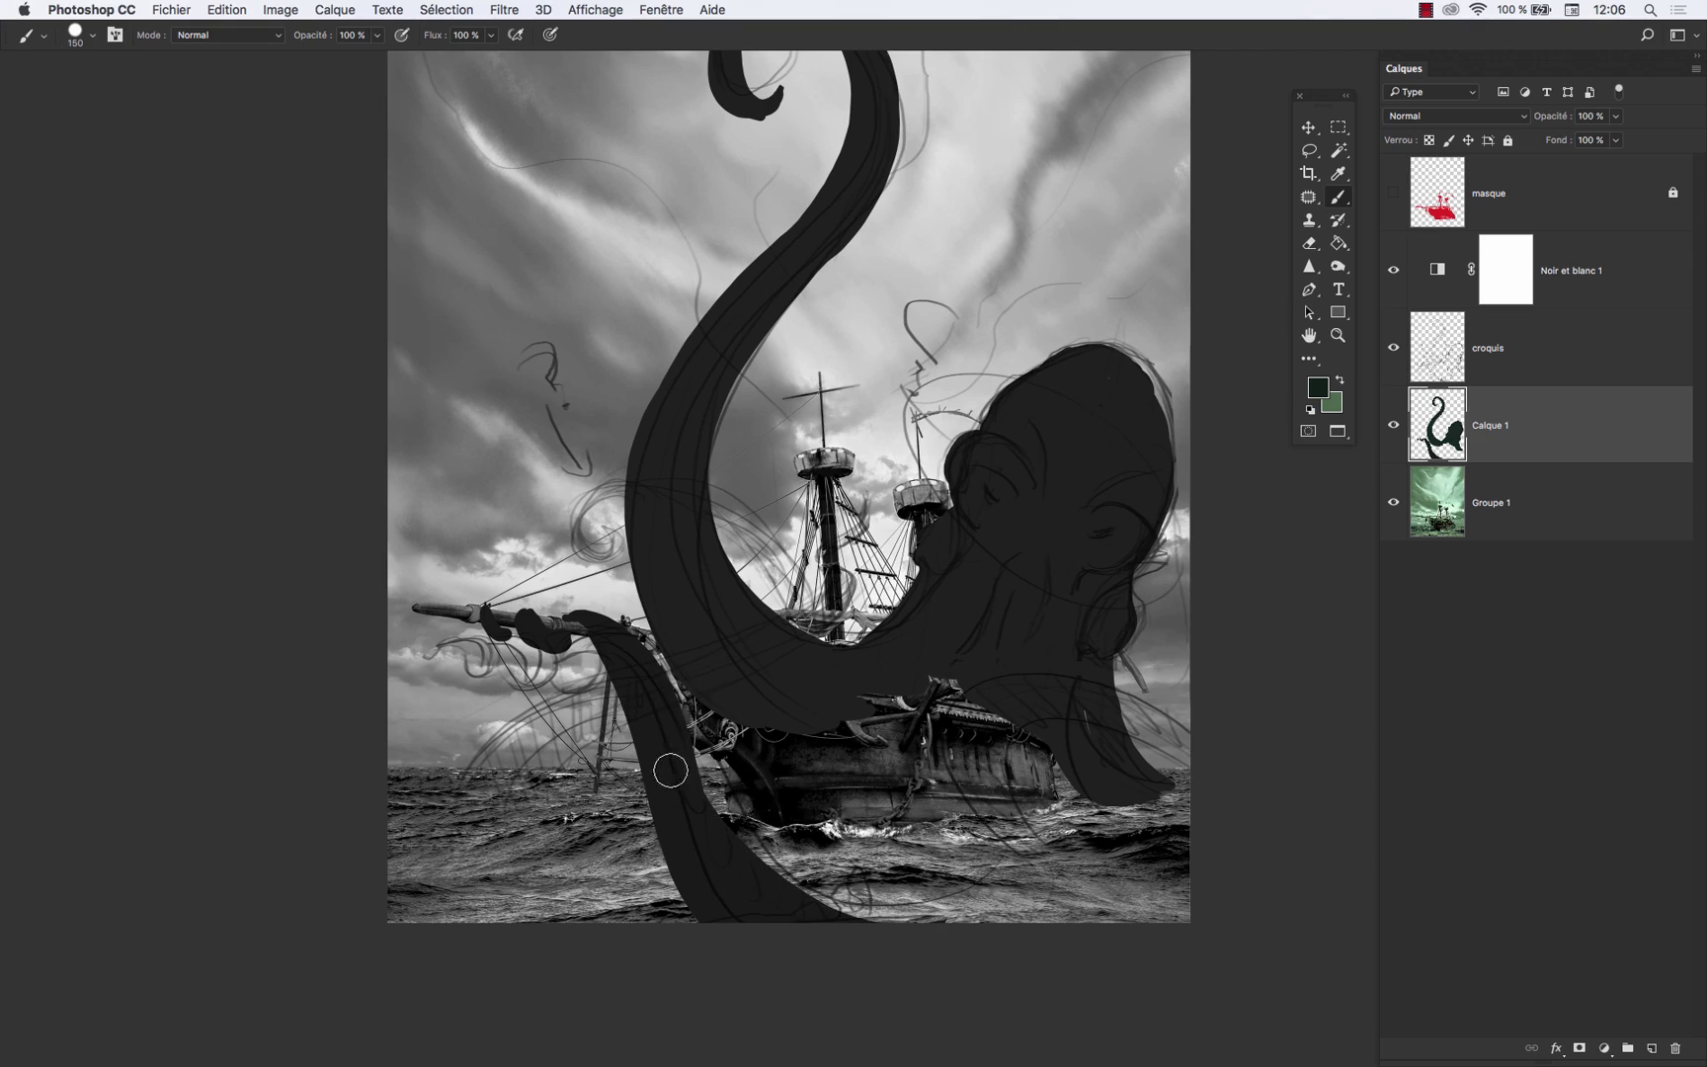
# - Set the foreground colour to a slightly darker green for painting the next tentacle
pyautogui.moveTo(967, 738); pyautogui.dragTo(980, 841)
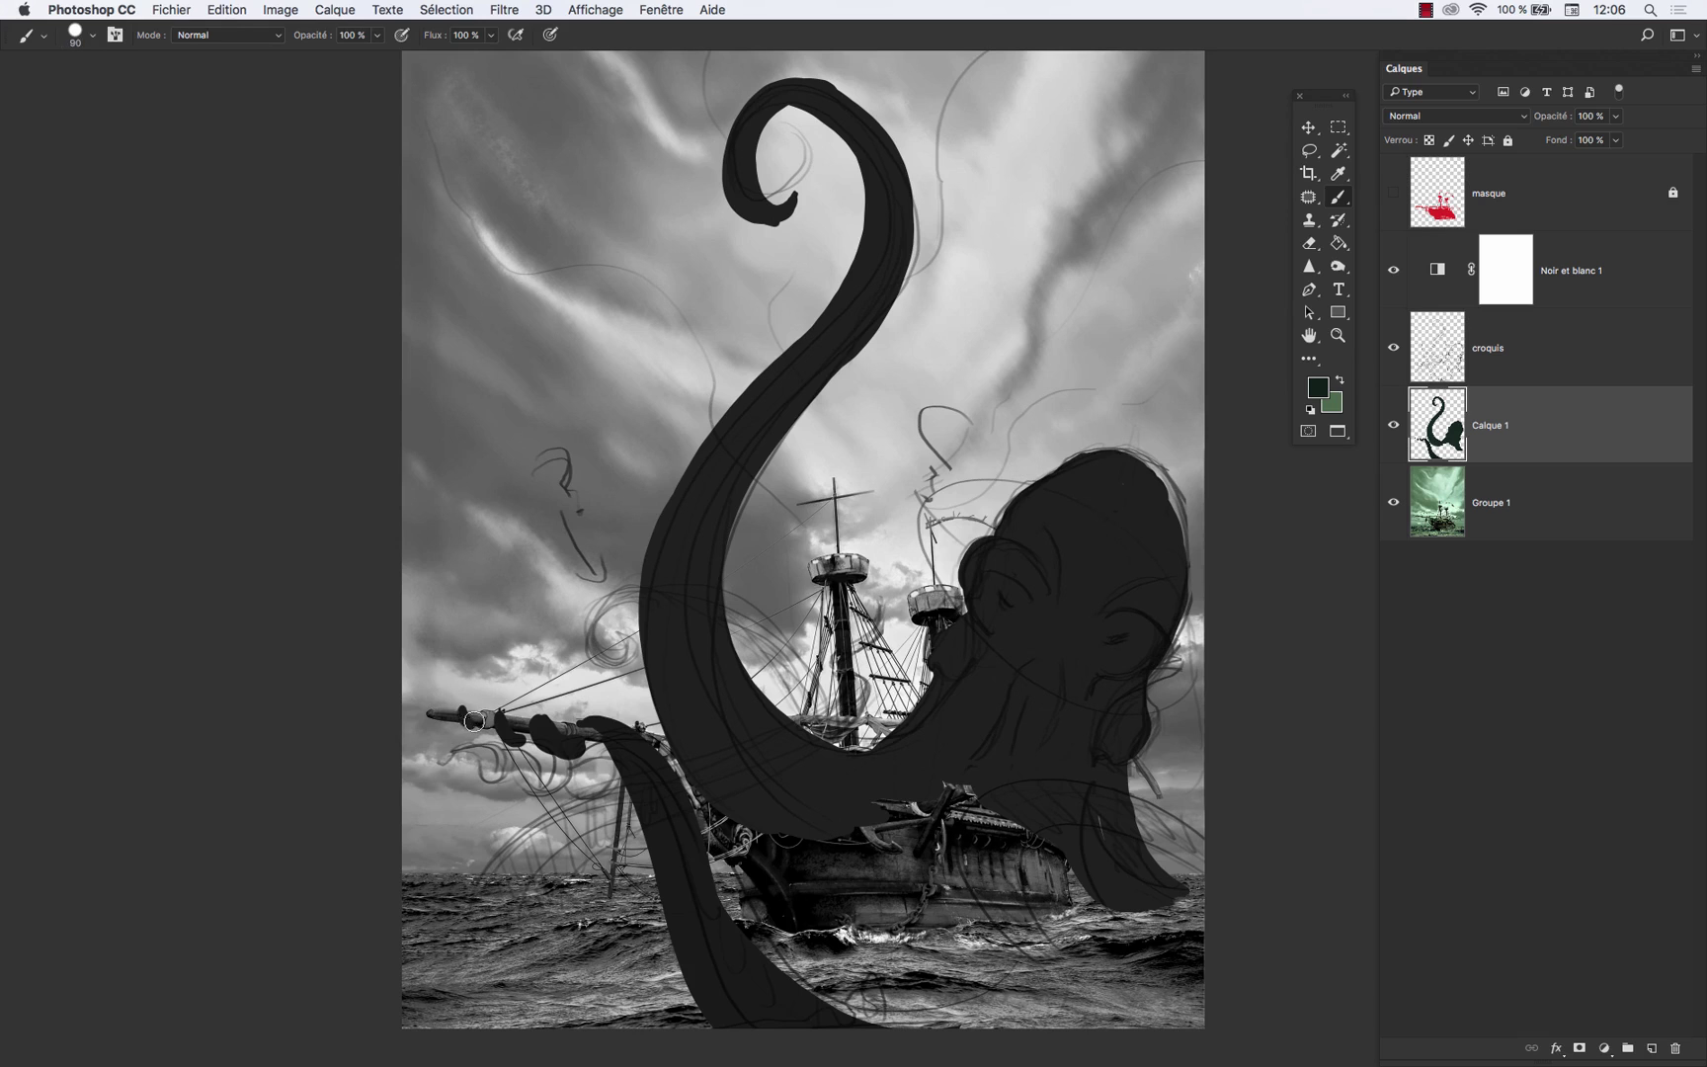
pyautogui.moveTo(1079, 971); pyautogui.dragTo(1081, 874)
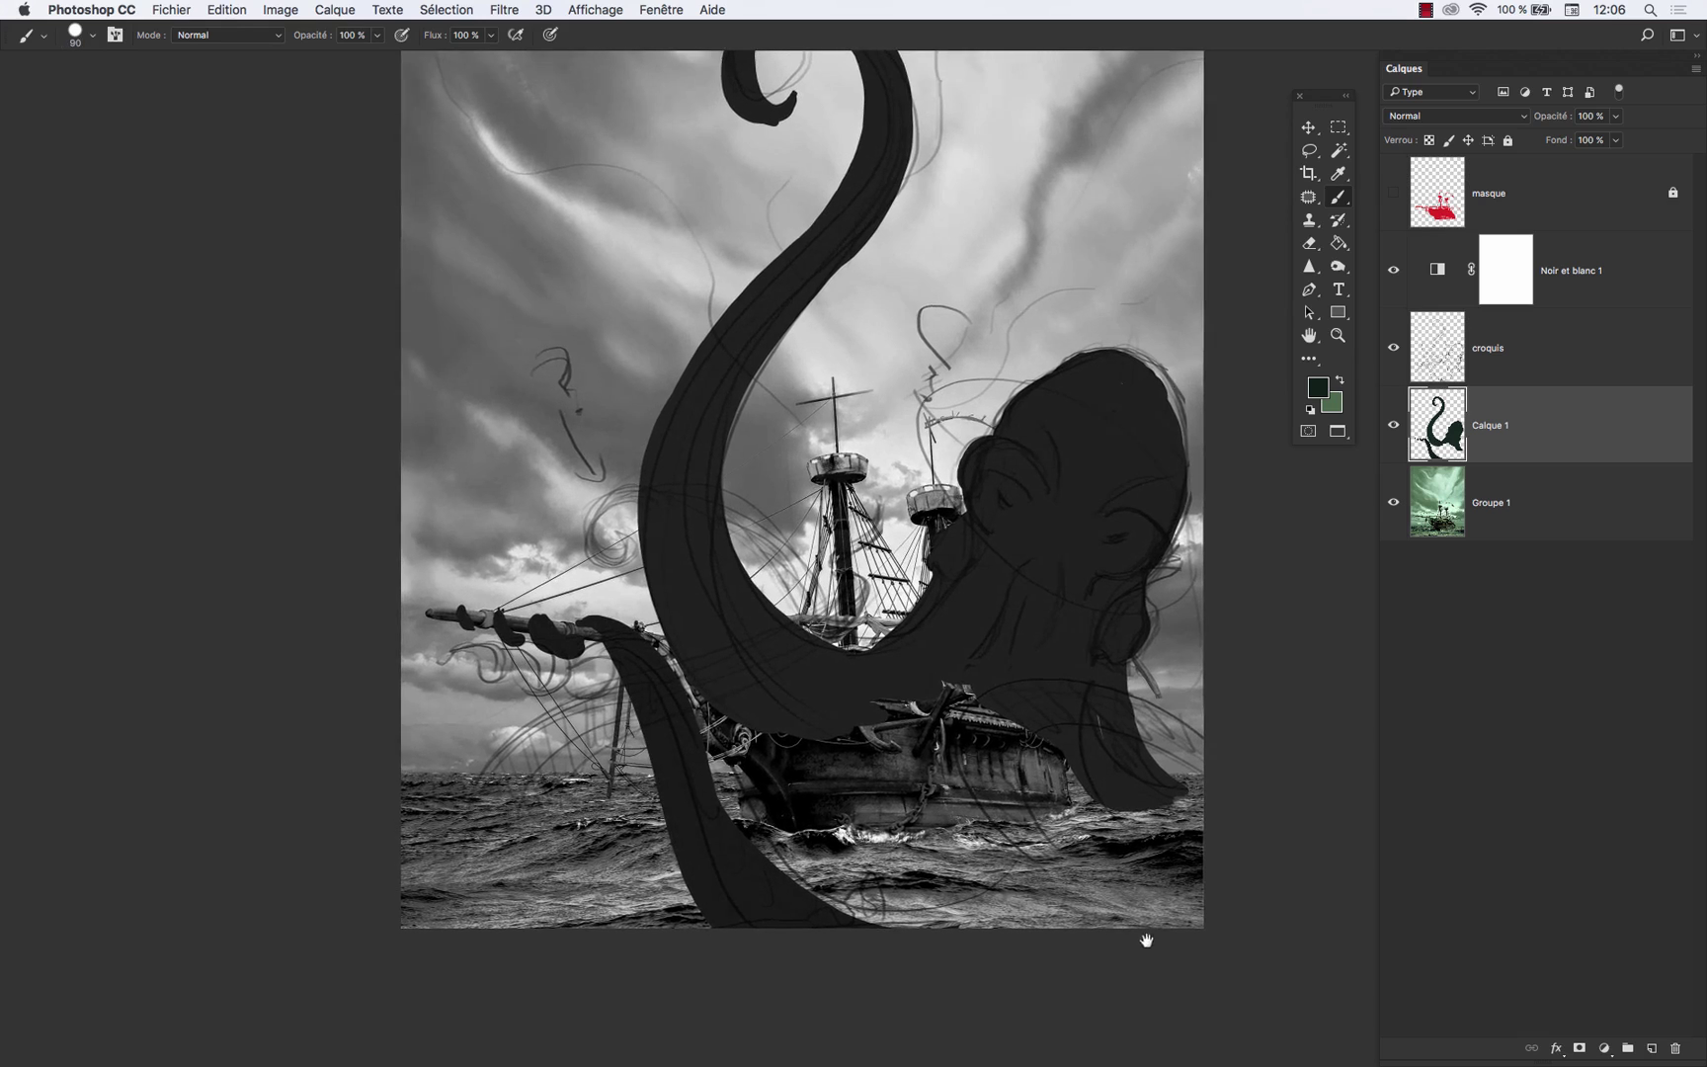
pyautogui.moveTo(1143, 941); pyautogui.dragTo(1120, 935)
pyautogui.click(1327, 390)
pyautogui.moveTo(741, 880); pyautogui.dragTo(734, 885)
pyautogui.click(1088, 673)
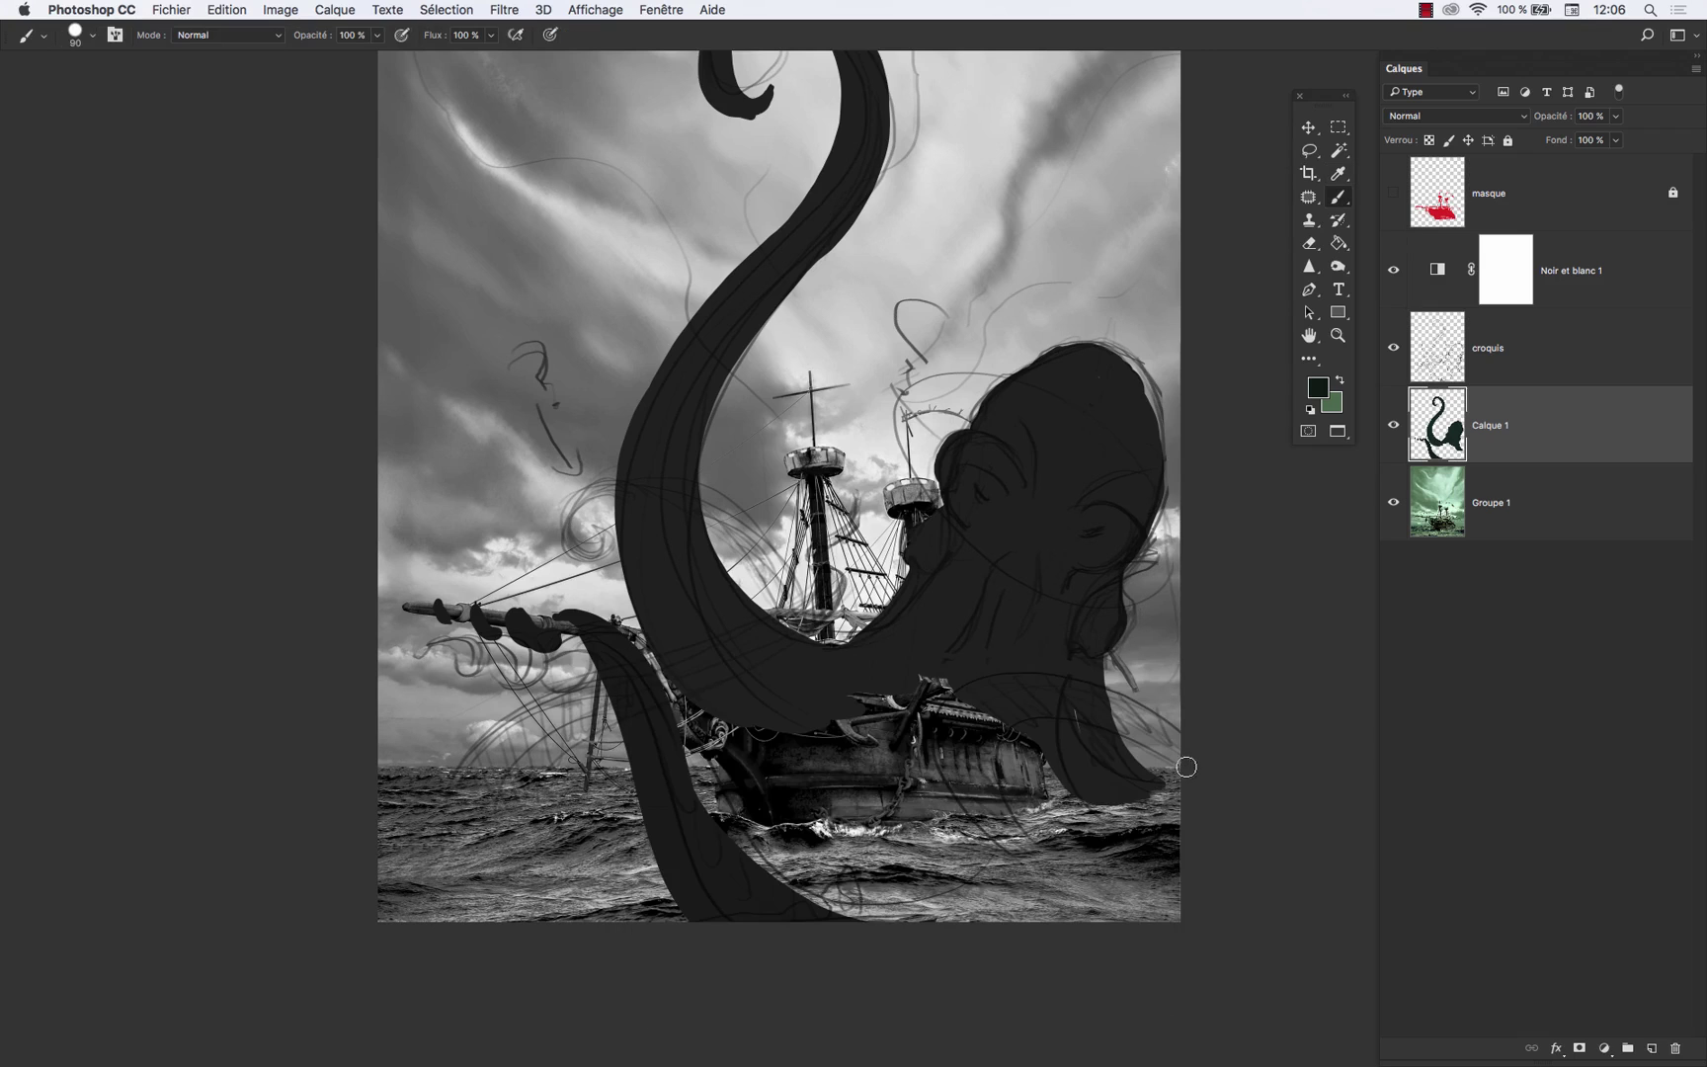
# - Enlarge the brush to 175 px and paint a tentacle arching from the image's right edge over the ship's stern into the water
pyautogui.moveTo(1167, 743)
pyautogui.mouseDown()
pyautogui.moveTo(946, 724)
pyautogui.moveTo(1083, 885)
pyautogui.moveTo(1118, 694)
pyautogui.mouseUp()
pyautogui.press('super+z')
pyautogui.press(']')
pyautogui.press(']')
pyautogui.press(']')
pyautogui.moveTo(1038, 865); pyautogui.dragTo(1278, 848)
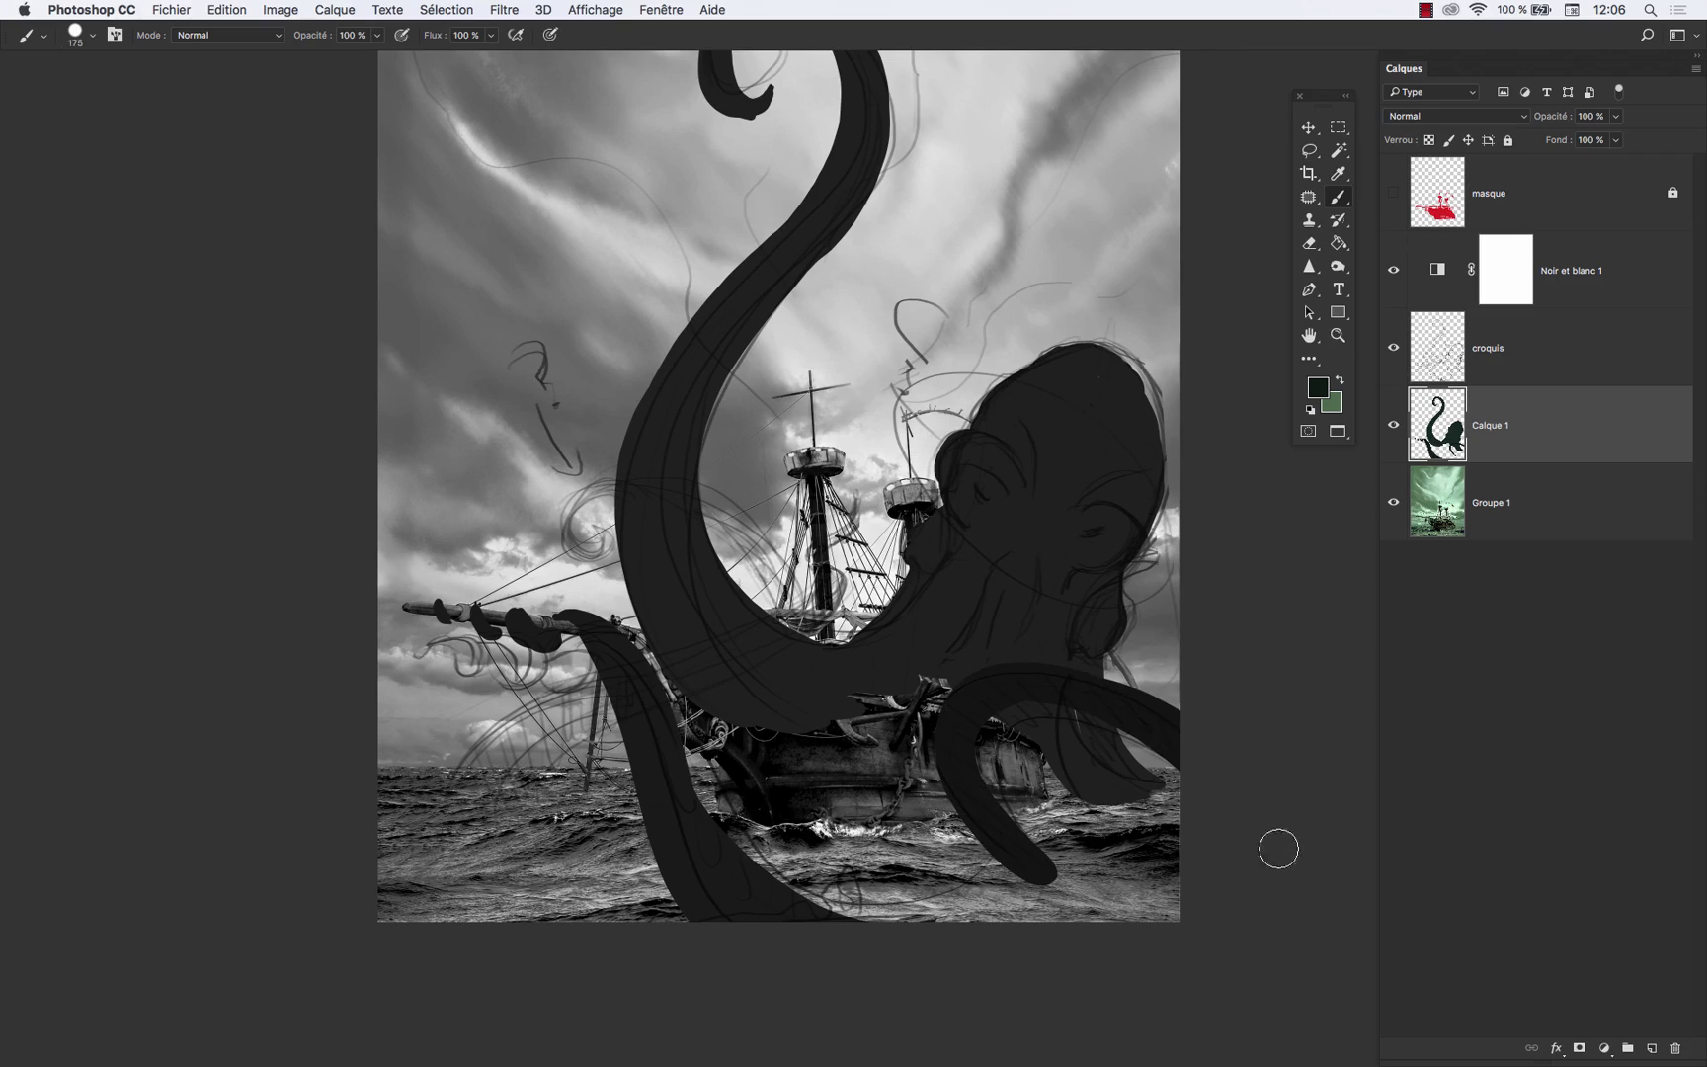
# - Thicken the arch of the tentacle at the ship's stern and trim its tip off flat at the water
pyautogui.moveTo(1037, 863)
pyautogui.mouseDown()
pyautogui.moveTo(992, 720)
pyautogui.moveTo(1040, 699)
pyautogui.mouseUp()
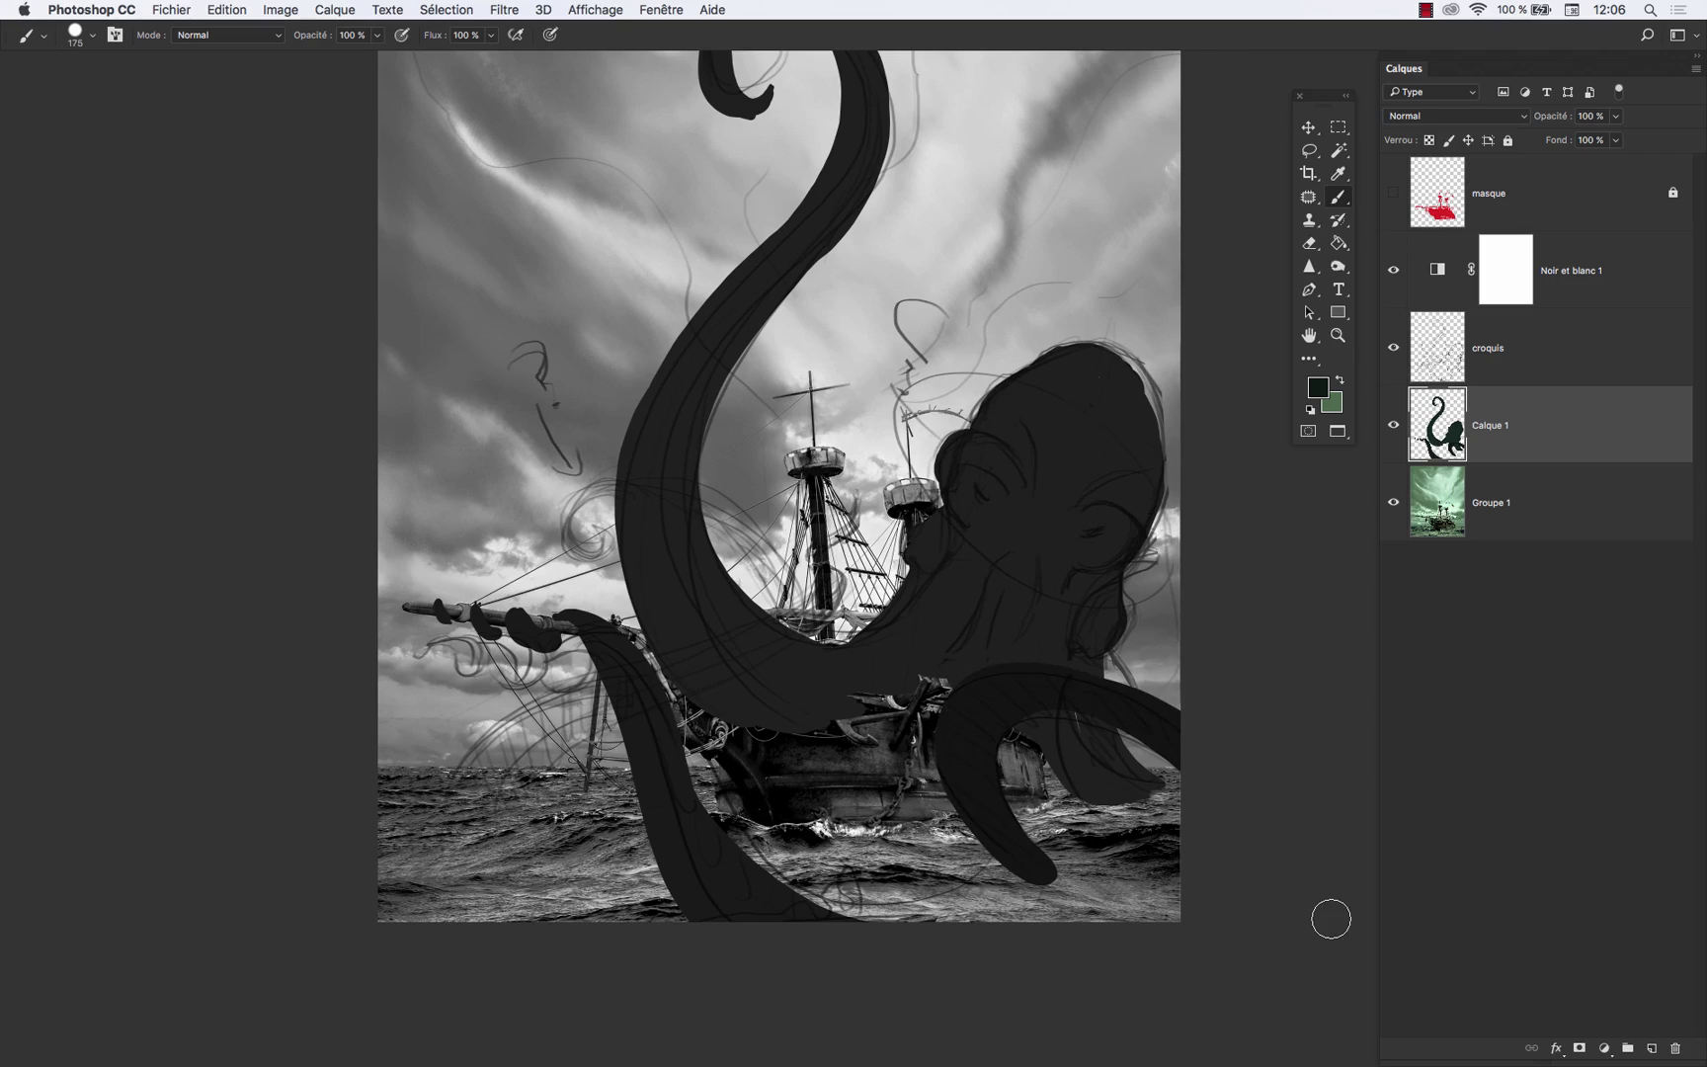
pyautogui.moveTo(1037, 871); pyautogui.dragTo(989, 818)
pyautogui.moveTo(1135, 741); pyautogui.dragTo(1202, 766)
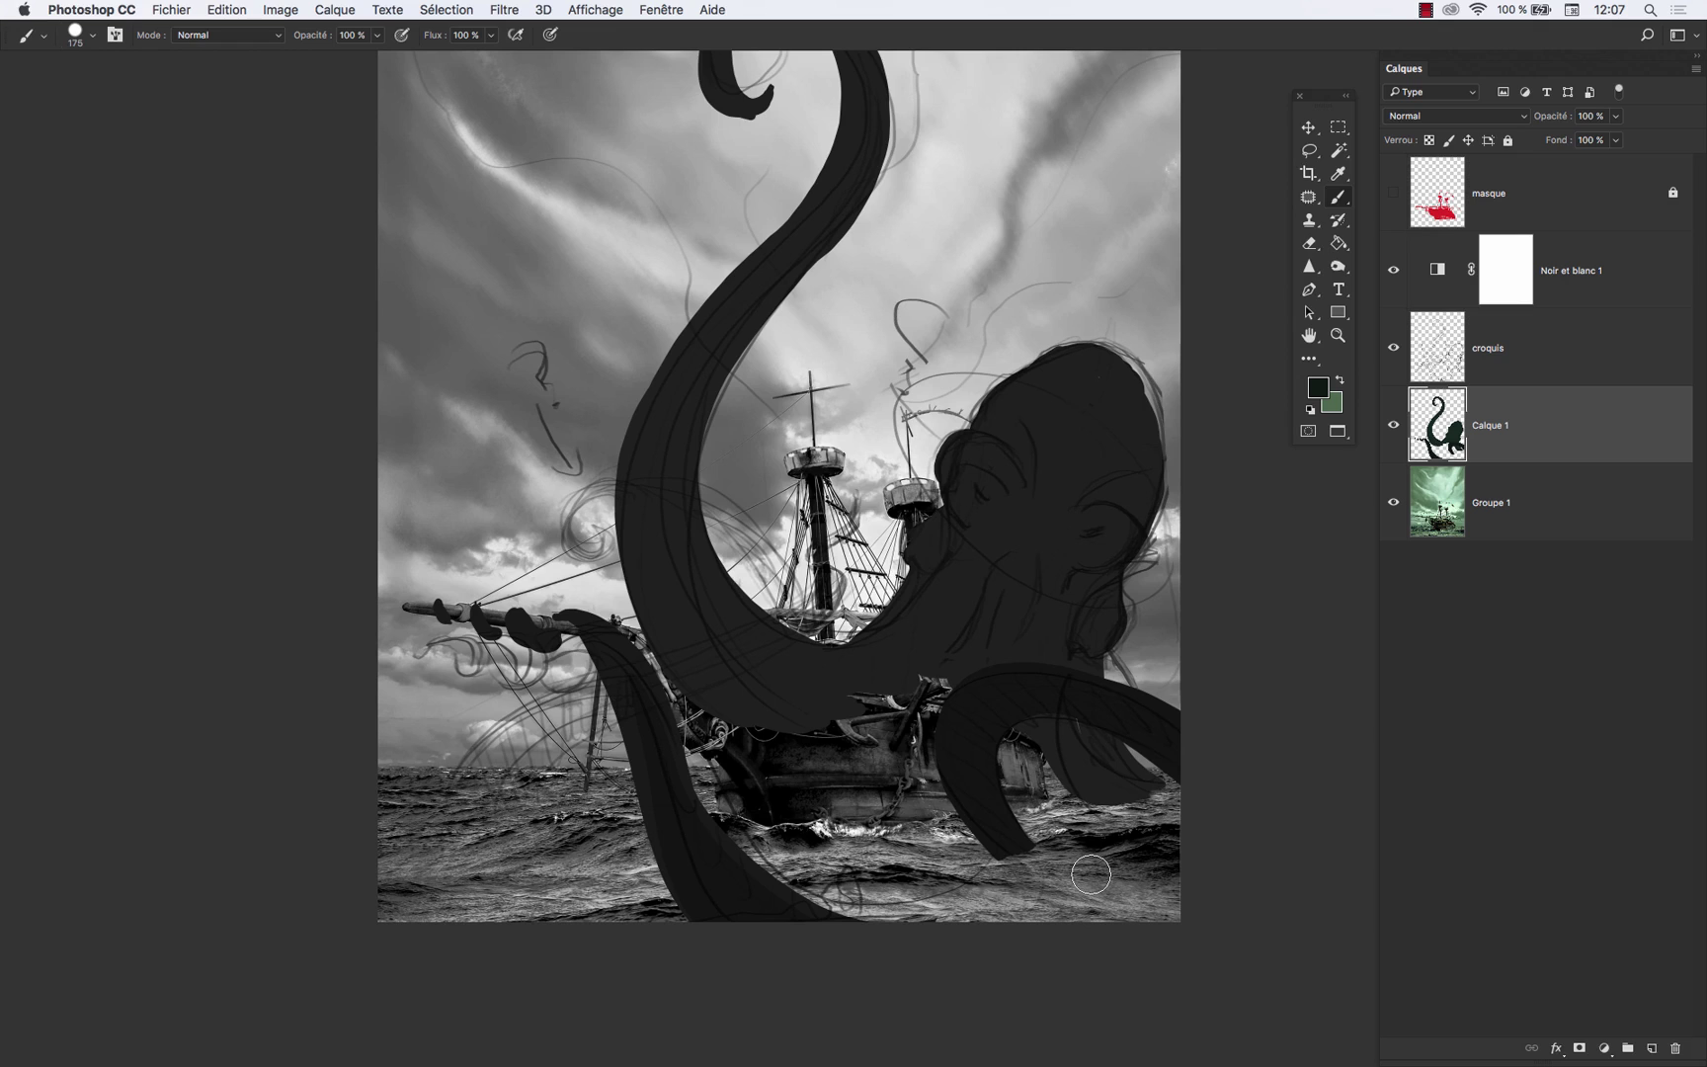
pyautogui.moveTo(1008, 717); pyautogui.dragTo(1259, 820)
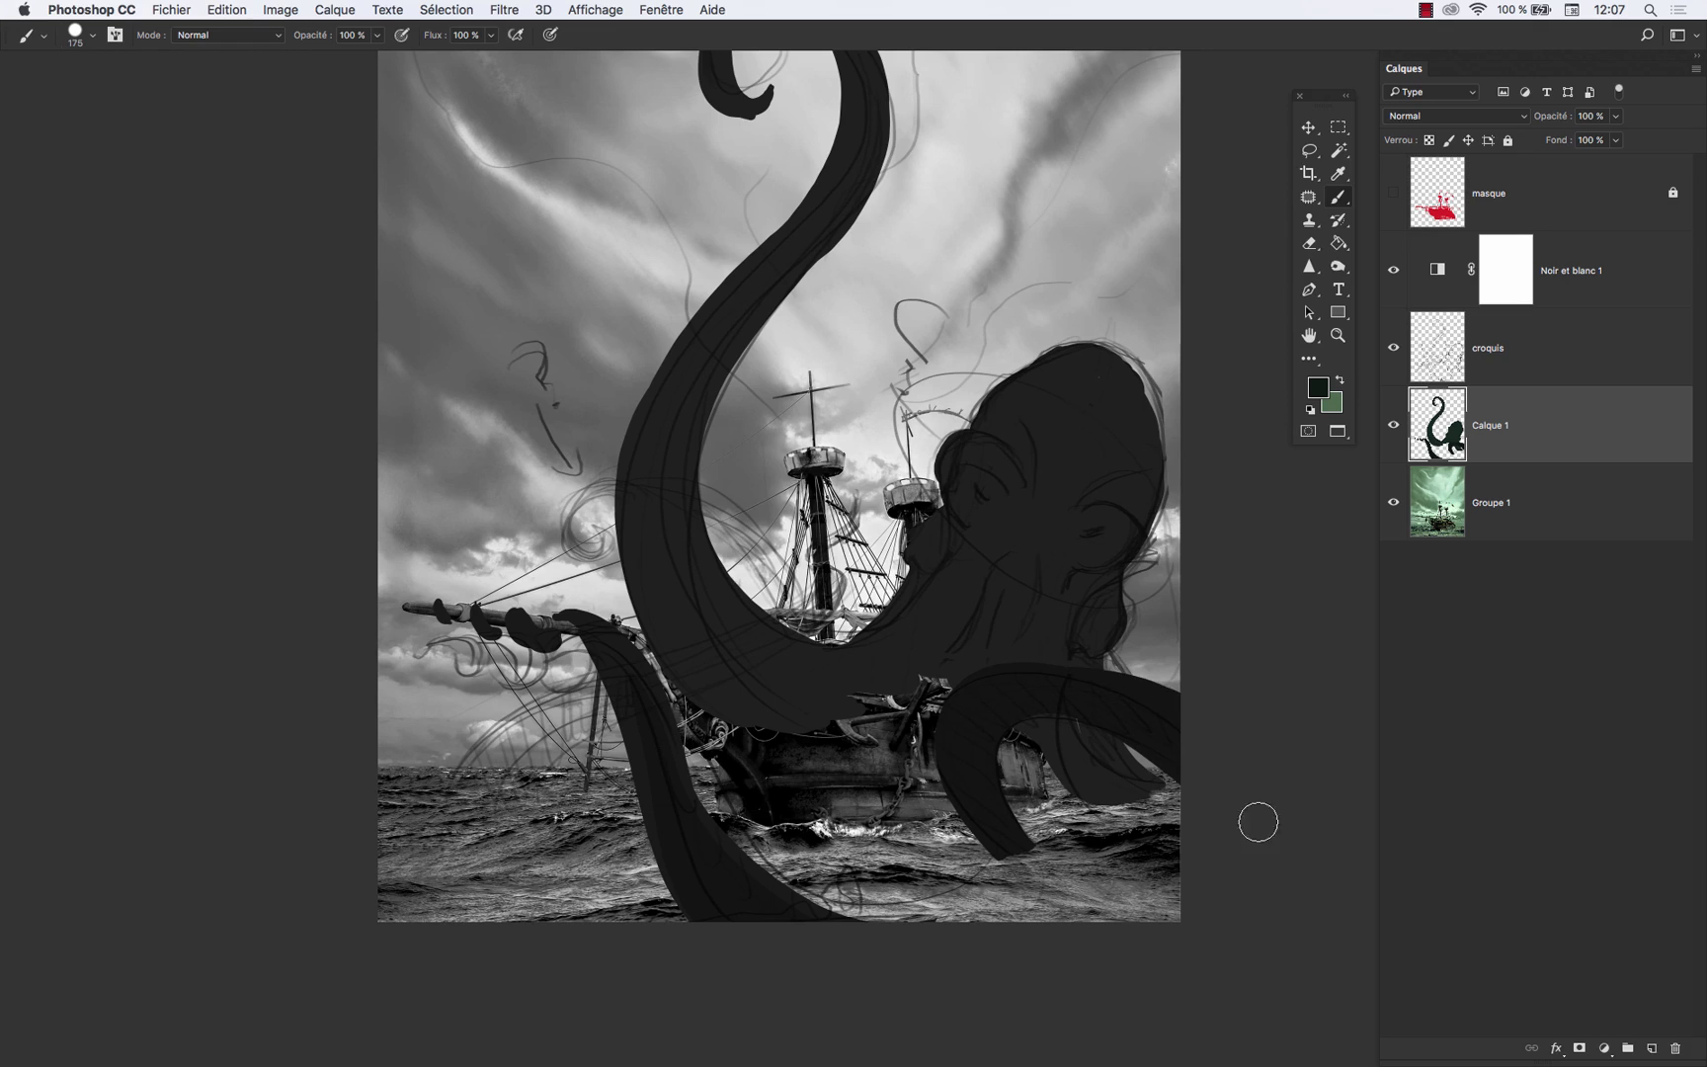
pyautogui.moveTo(1069, 680); pyautogui.dragTo(1270, 823)
pyautogui.moveTo(1291, 707); pyautogui.dragTo(1246, 776)
# - Create a new empty layer between the octopus layer Calque 1 and Groupe 1
pyautogui.moveTo(1104, 535); pyautogui.dragTo(1106, 531)
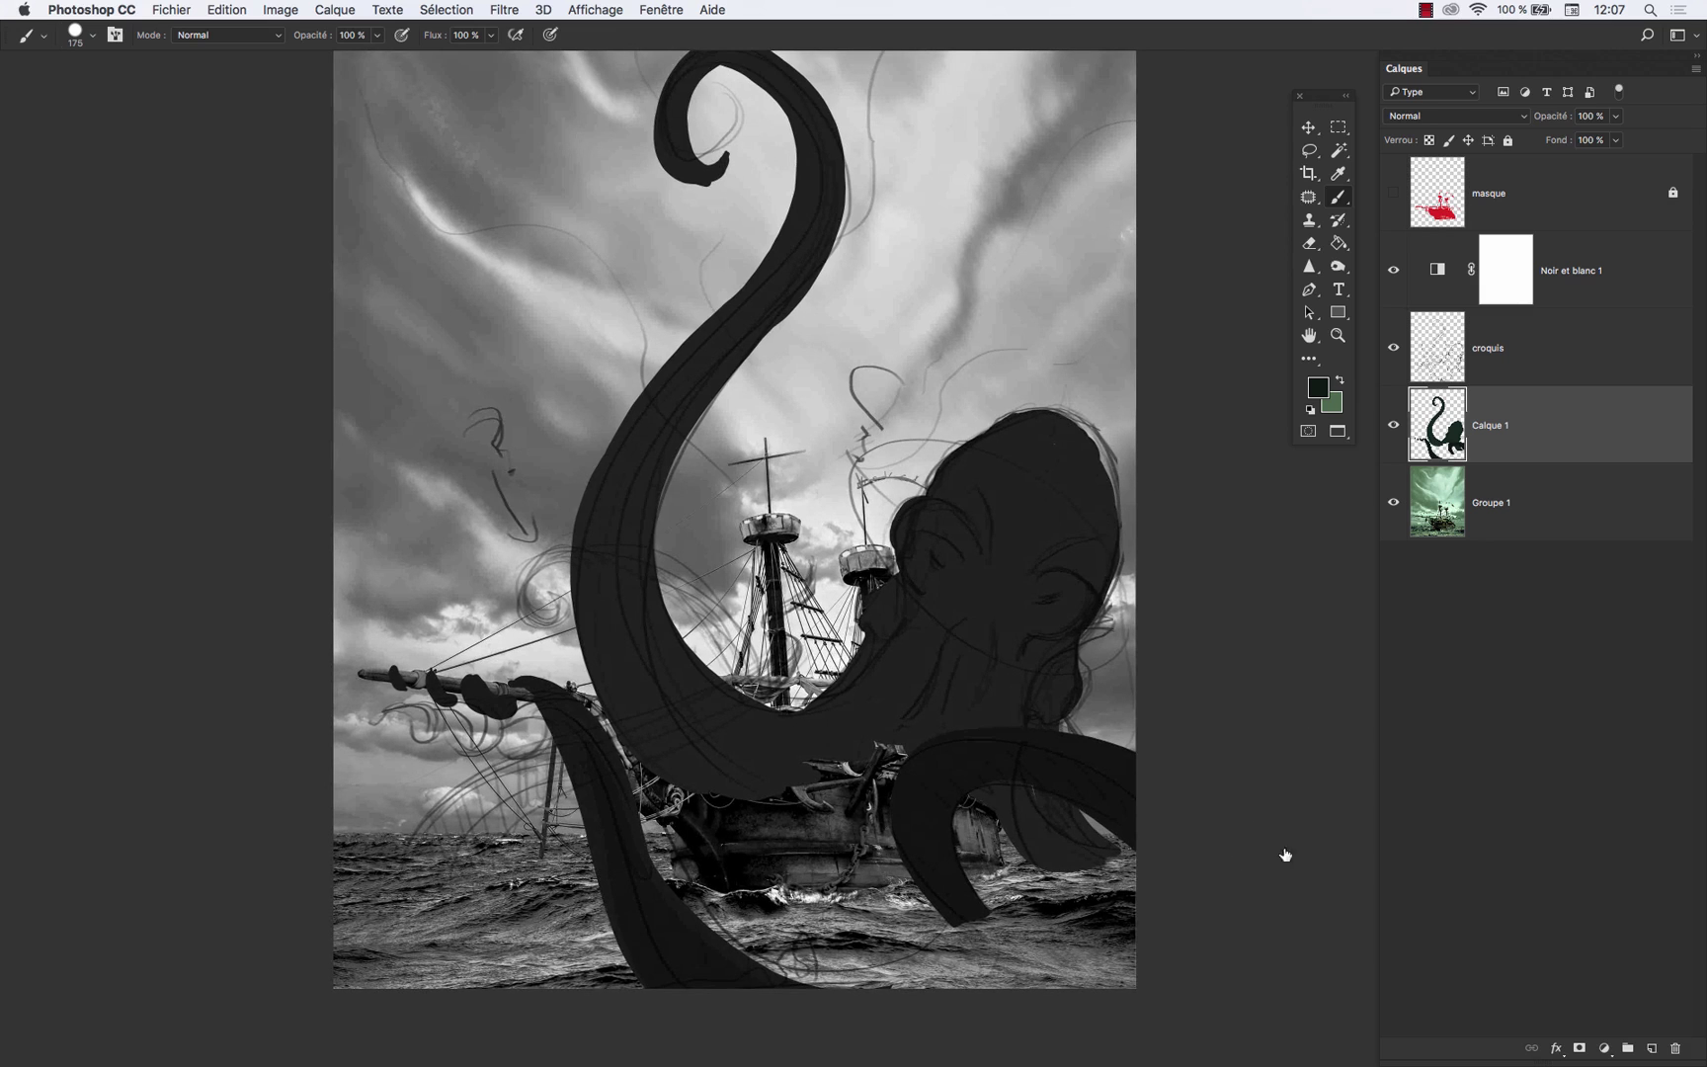
pyautogui.click(1437, 483)
pyautogui.click(1653, 1048)
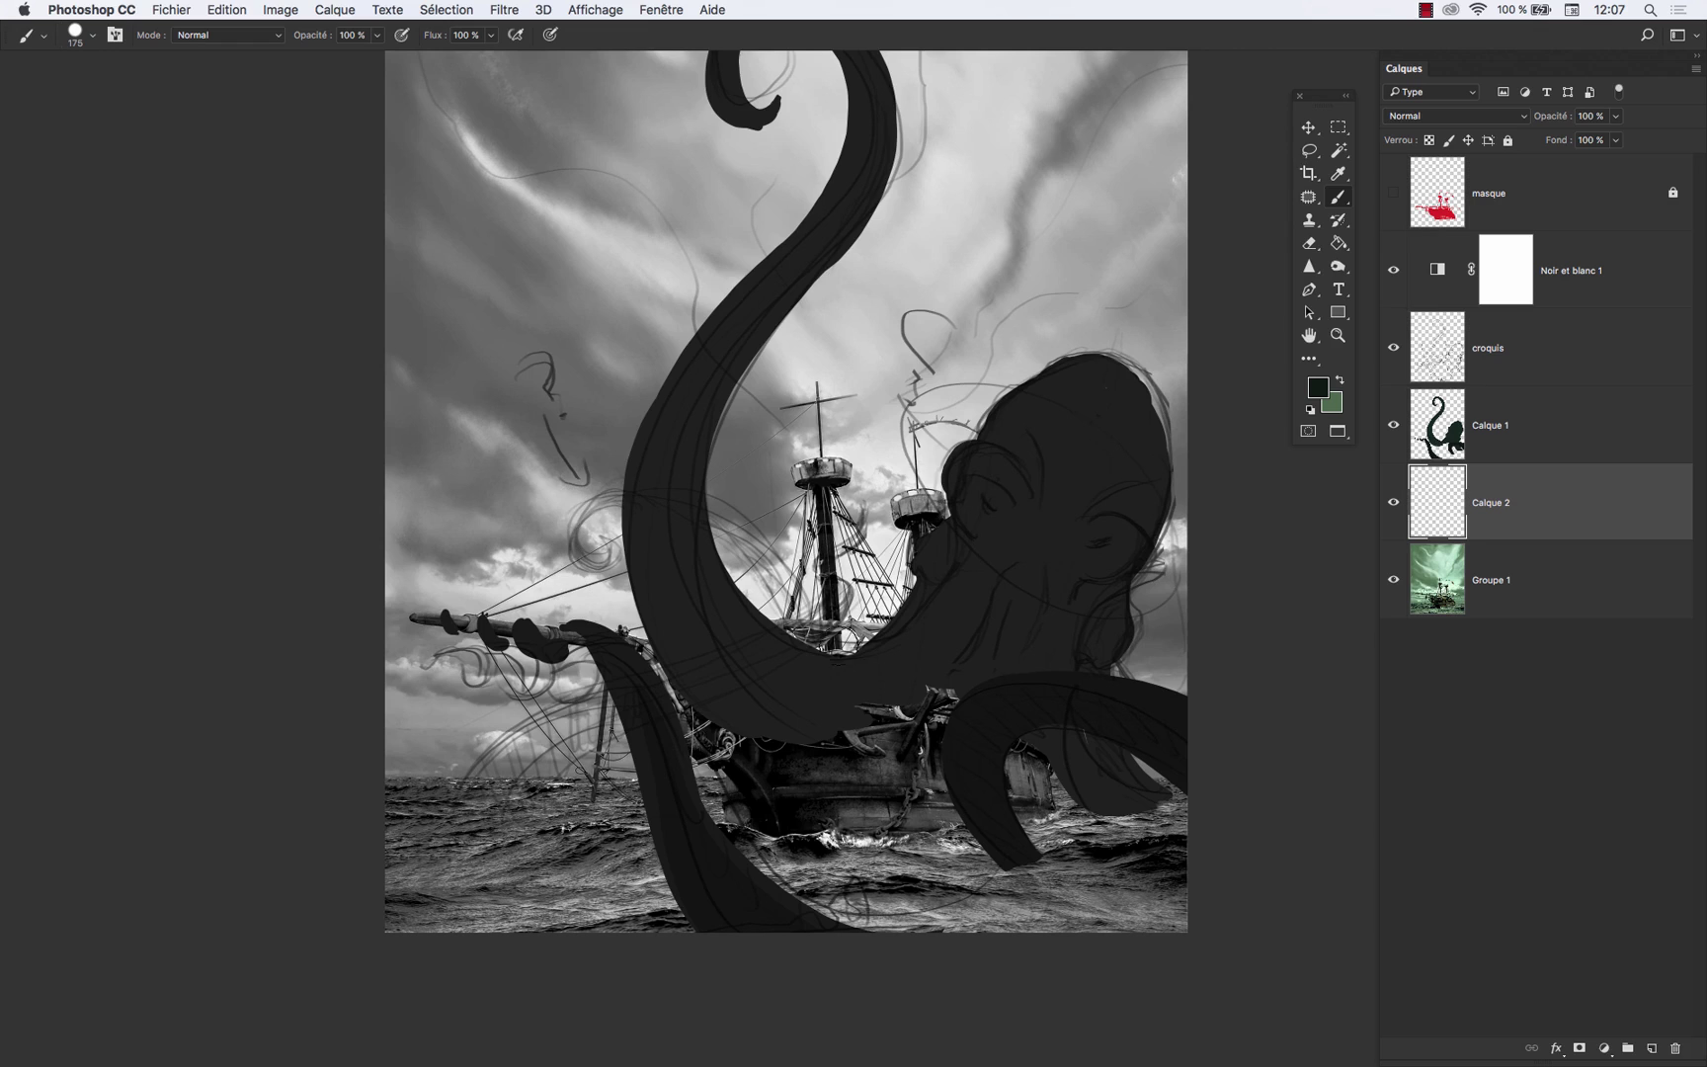
# - Sample dark tones from the ship and octopus, and set the foreground colour to the lighter grey-green #303c37 for the background tentacles
pyautogui.keyDown('alt'); pyautogui.click(856, 763); pyautogui.keyUp('alt')
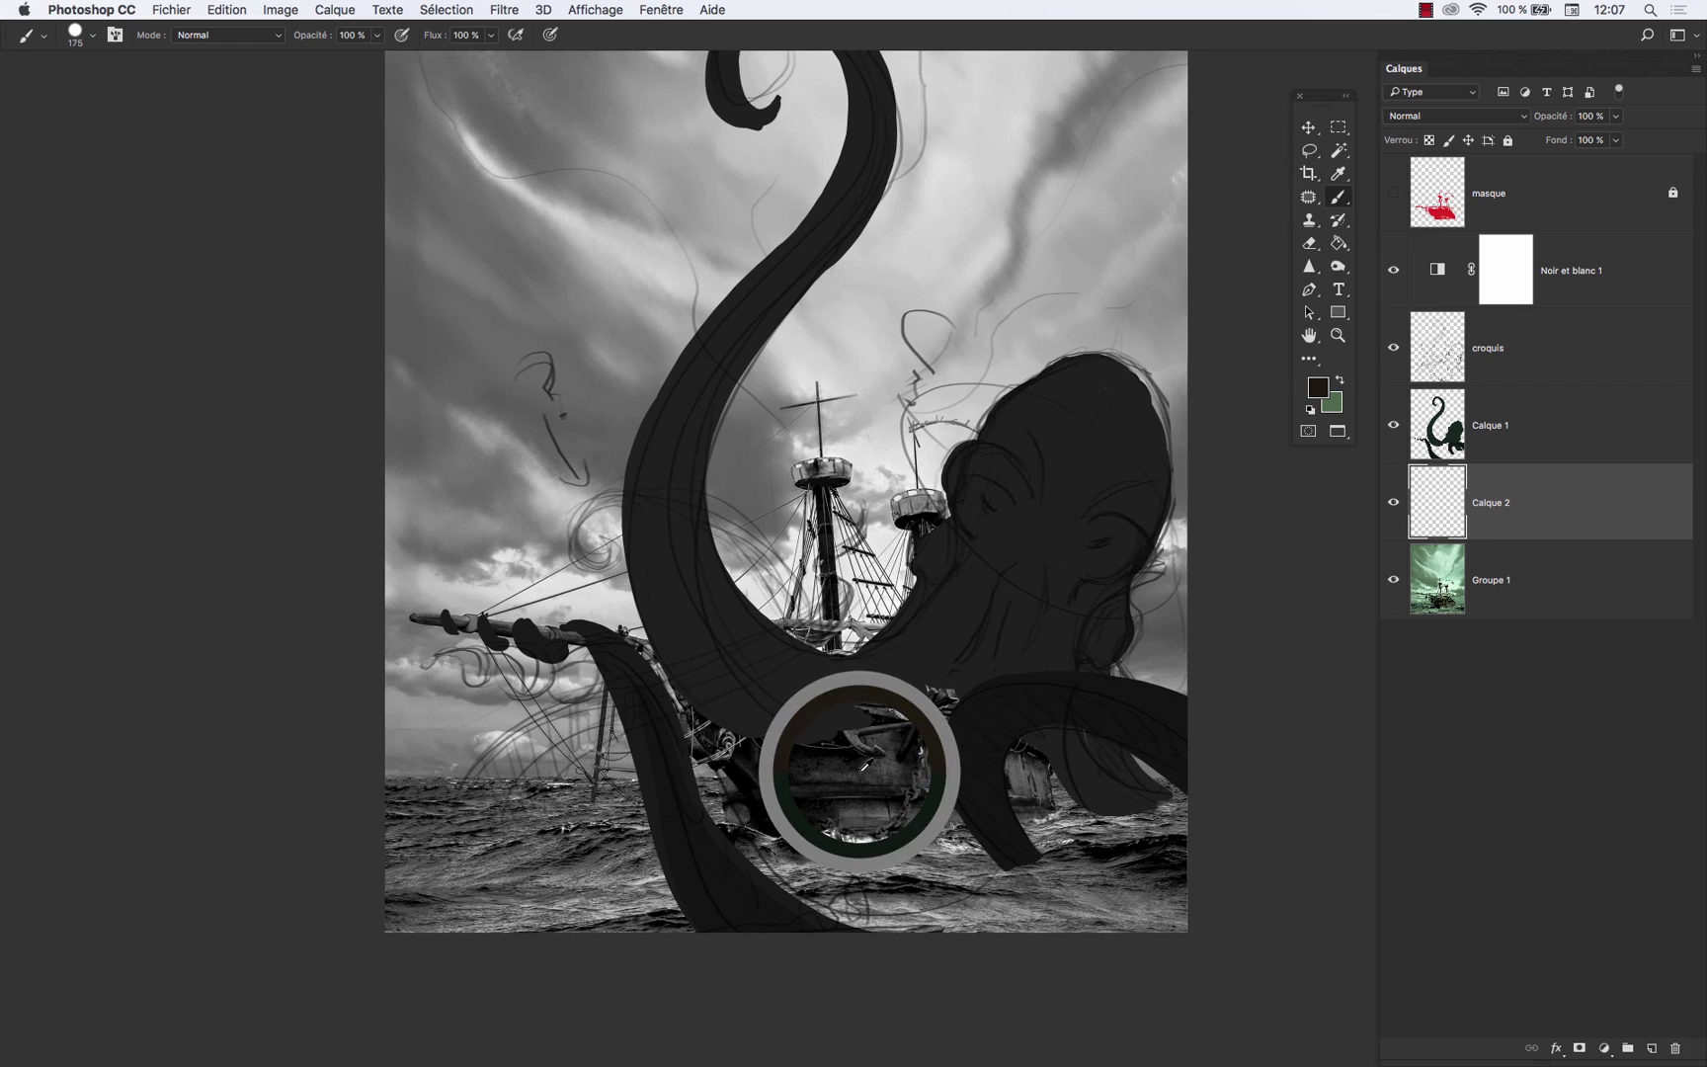
pyautogui.moveTo(859, 770); pyautogui.dragTo(852, 773)
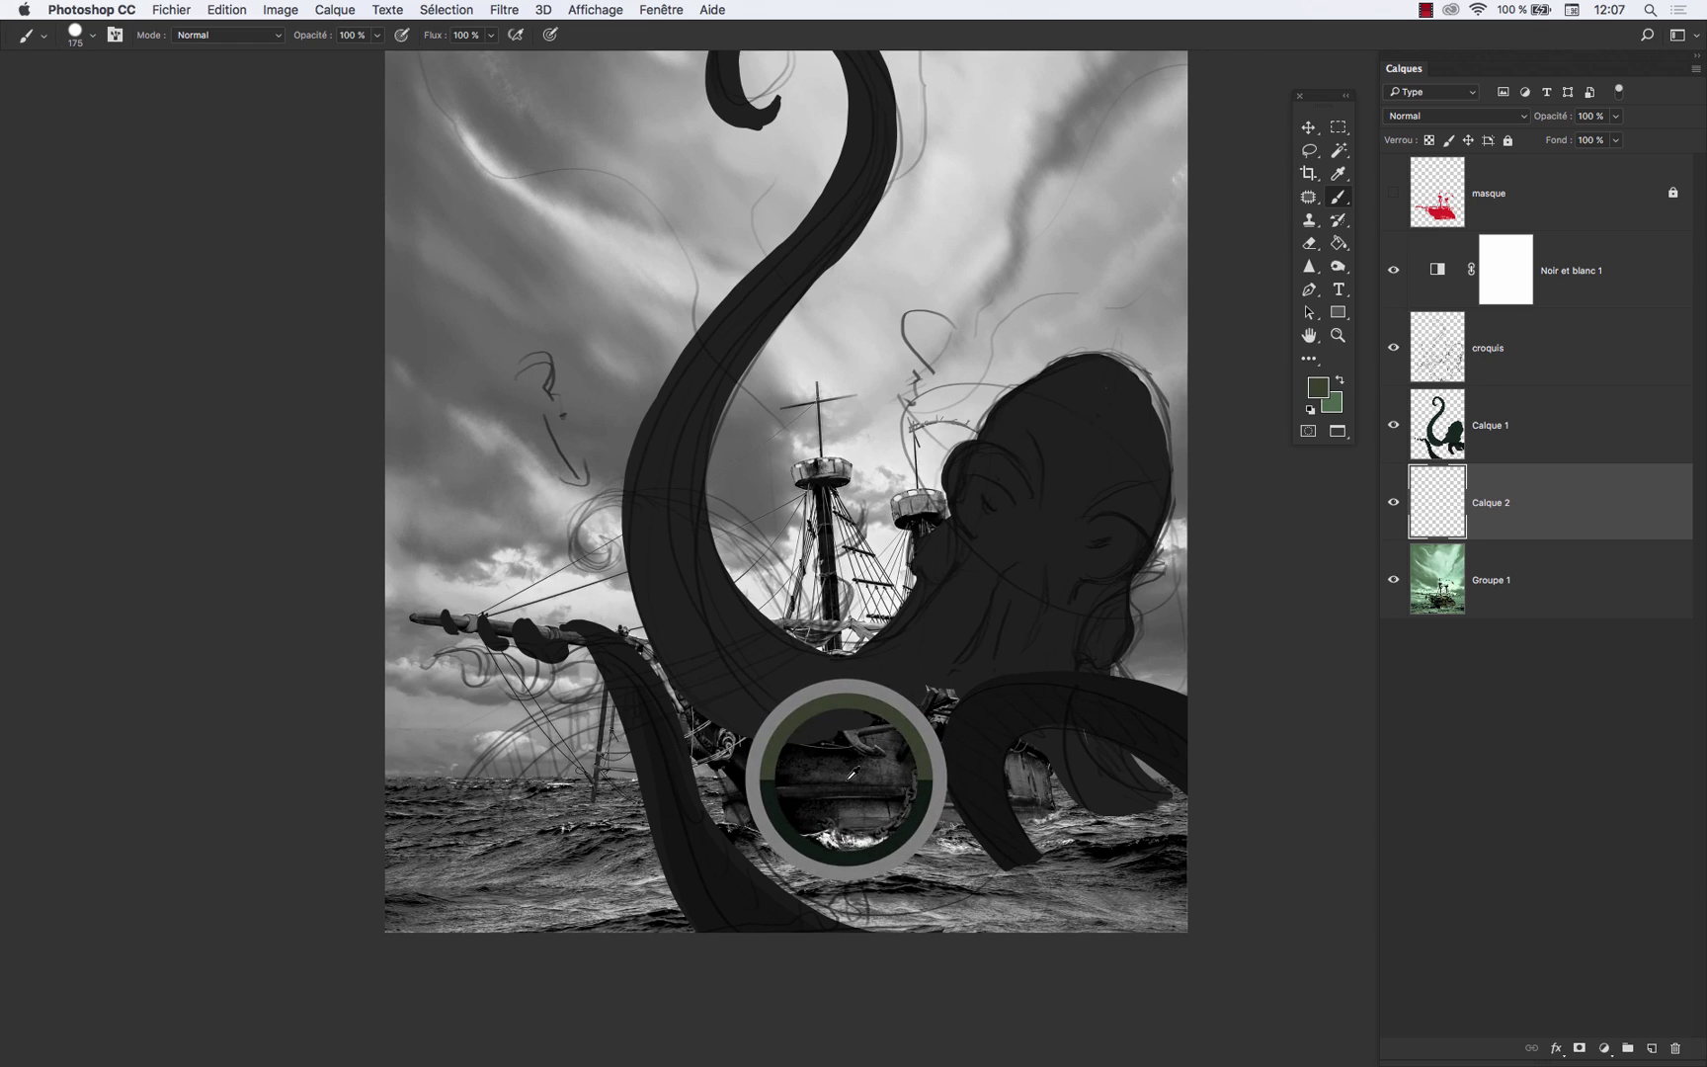
pyautogui.keyDown('alt'); pyautogui.click(800, 675); pyautogui.keyUp('alt')
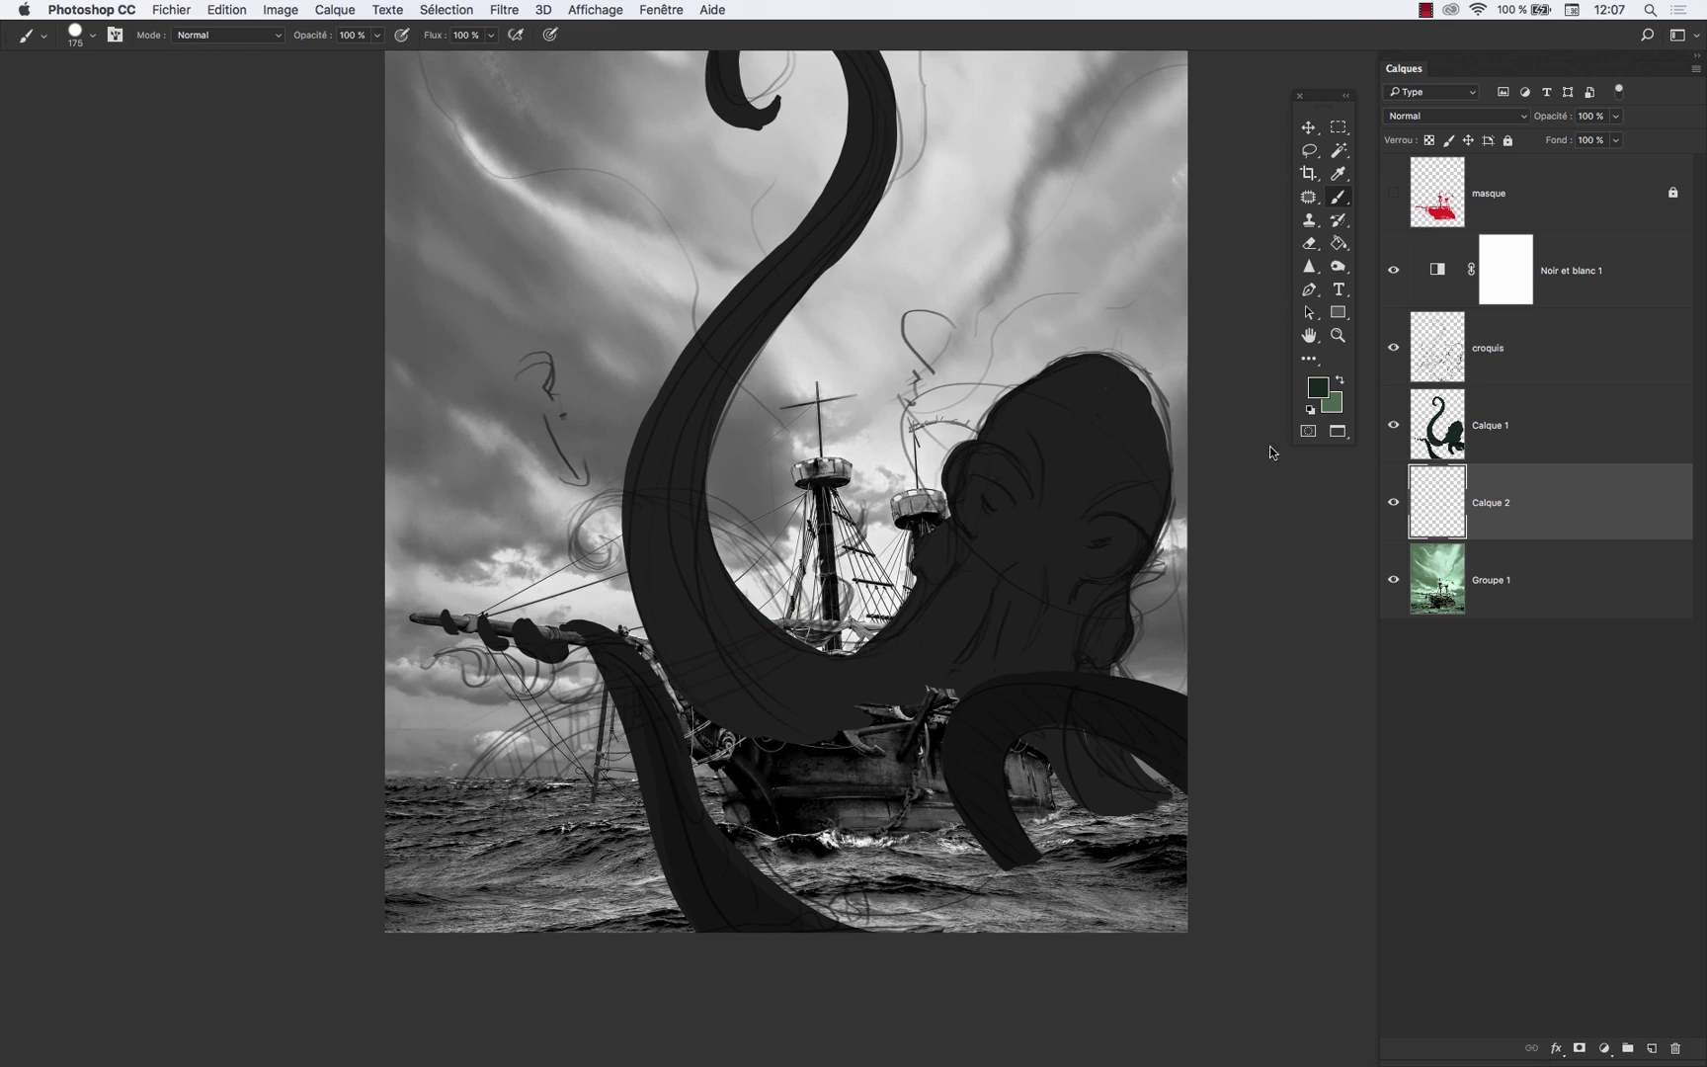
pyautogui.click(1322, 388)
pyautogui.moveTo(741, 866); pyautogui.dragTo(732, 855)
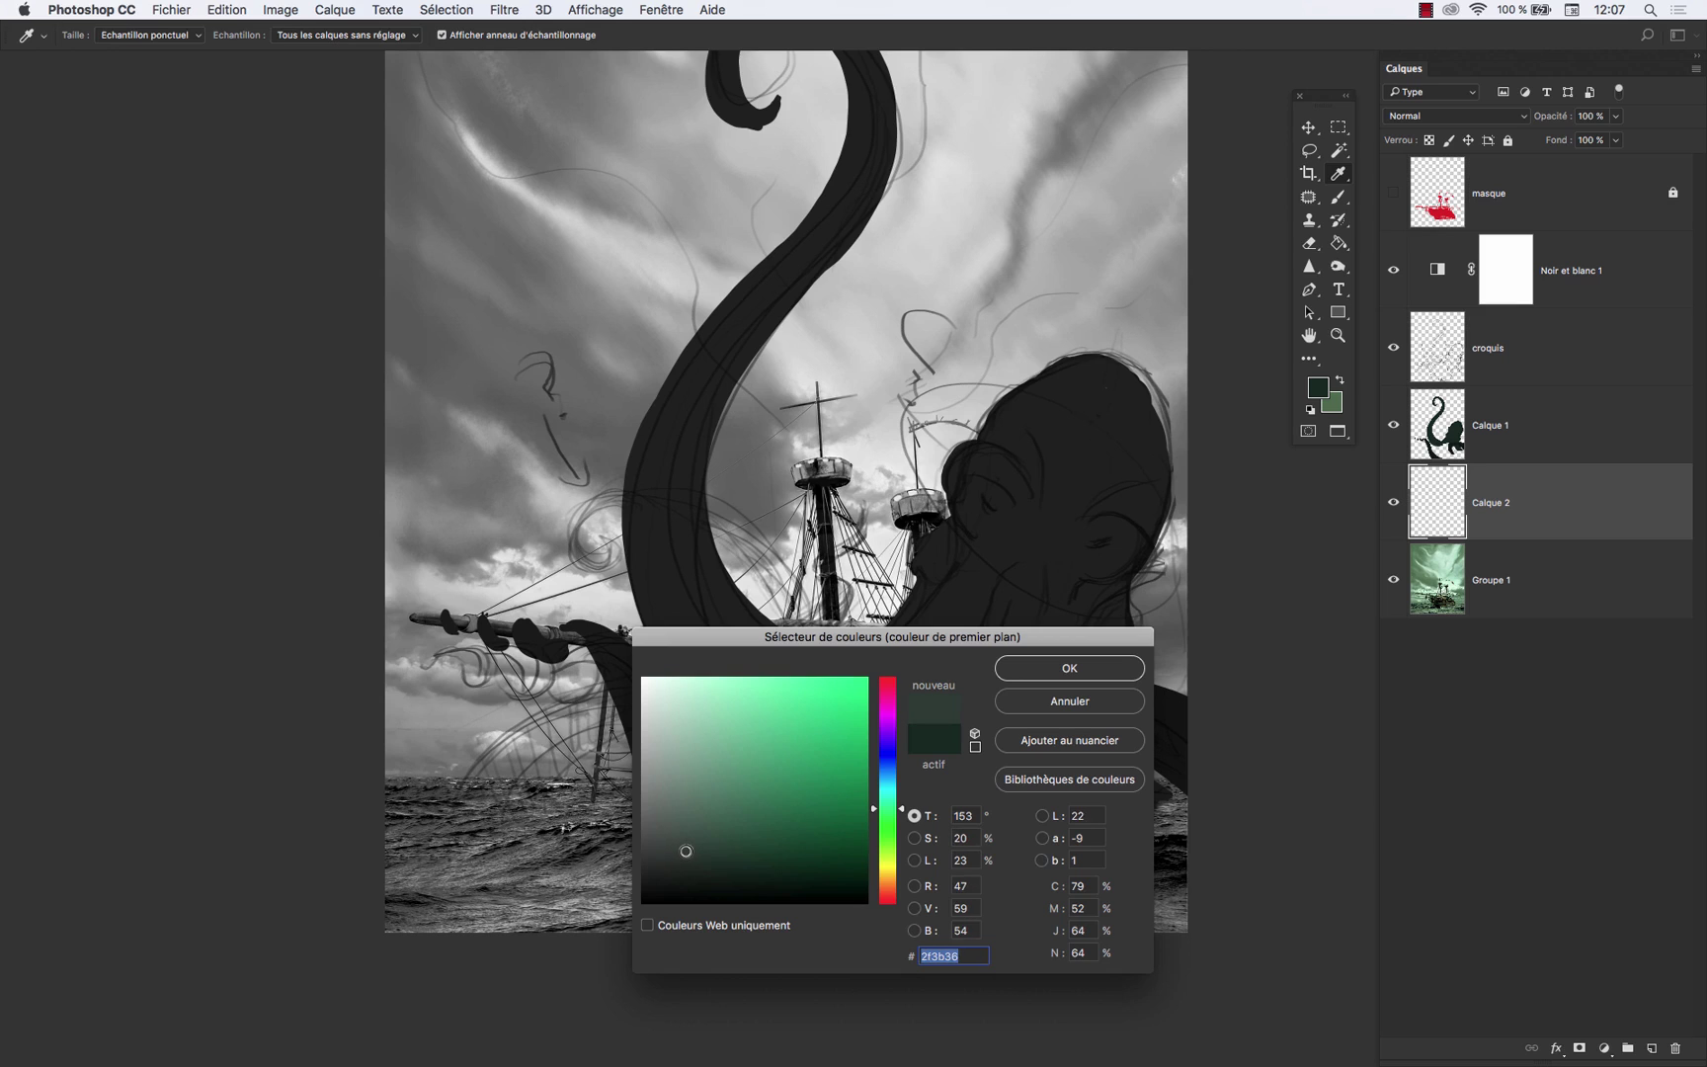
pyautogui.click(1066, 671)
pyautogui.press('b')
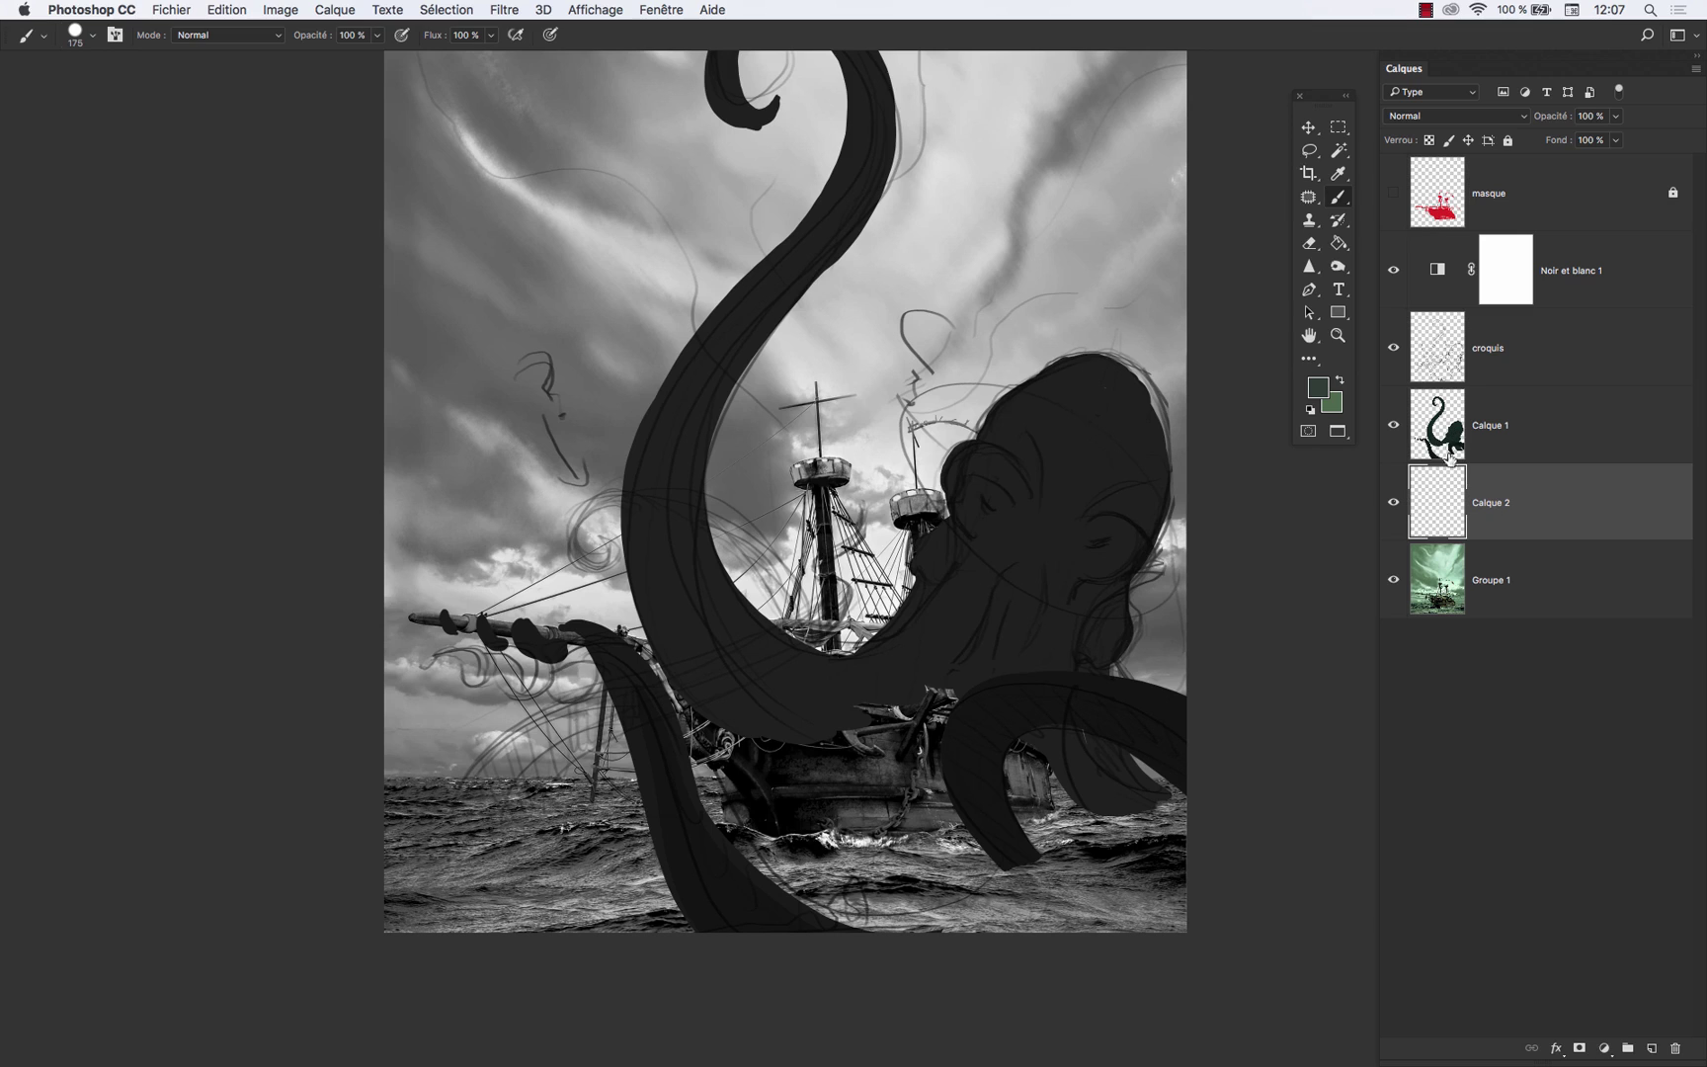
# - Try to paint a curled background tentacle behind the large one, with its tip above the bowsprit
pyautogui.moveTo(808, 645)
pyautogui.mouseDown()
pyautogui.moveTo(534, 522)
pyautogui.moveTo(561, 532)
pyautogui.mouseUp()
pyautogui.press('super+z')
pyautogui.moveTo(929, 618)
pyautogui.mouseDown()
pyautogui.moveTo(691, 546)
pyautogui.moveTo(572, 539)
pyautogui.mouseUp()
pyautogui.press('super+z')
pyautogui.moveTo(902, 679)
pyautogui.mouseDown()
pyautogui.moveTo(526, 528)
pyautogui.moveTo(580, 562)
pyautogui.moveTo(688, 568)
pyautogui.mouseUp()
pyautogui.moveTo(581, 557)
pyautogui.mouseDown()
pyautogui.moveTo(533, 499)
pyautogui.moveTo(762, 603)
pyautogui.mouseUp()
pyautogui.press('super+z')
pyautogui.moveTo(583, 558)
pyautogui.mouseDown()
pyautogui.moveTo(576, 456)
pyautogui.moveTo(683, 573)
pyautogui.mouseUp()
pyautogui.press('super+z')
pyautogui.moveTo(508, 538); pyautogui.dragTo(747, 553)
pyautogui.moveTo(555, 480)
pyautogui.mouseDown()
pyautogui.moveTo(628, 508)
pyautogui.moveTo(781, 623)
pyautogui.mouseUp()
pyautogui.moveTo(695, 482); pyautogui.dragTo(793, 667)
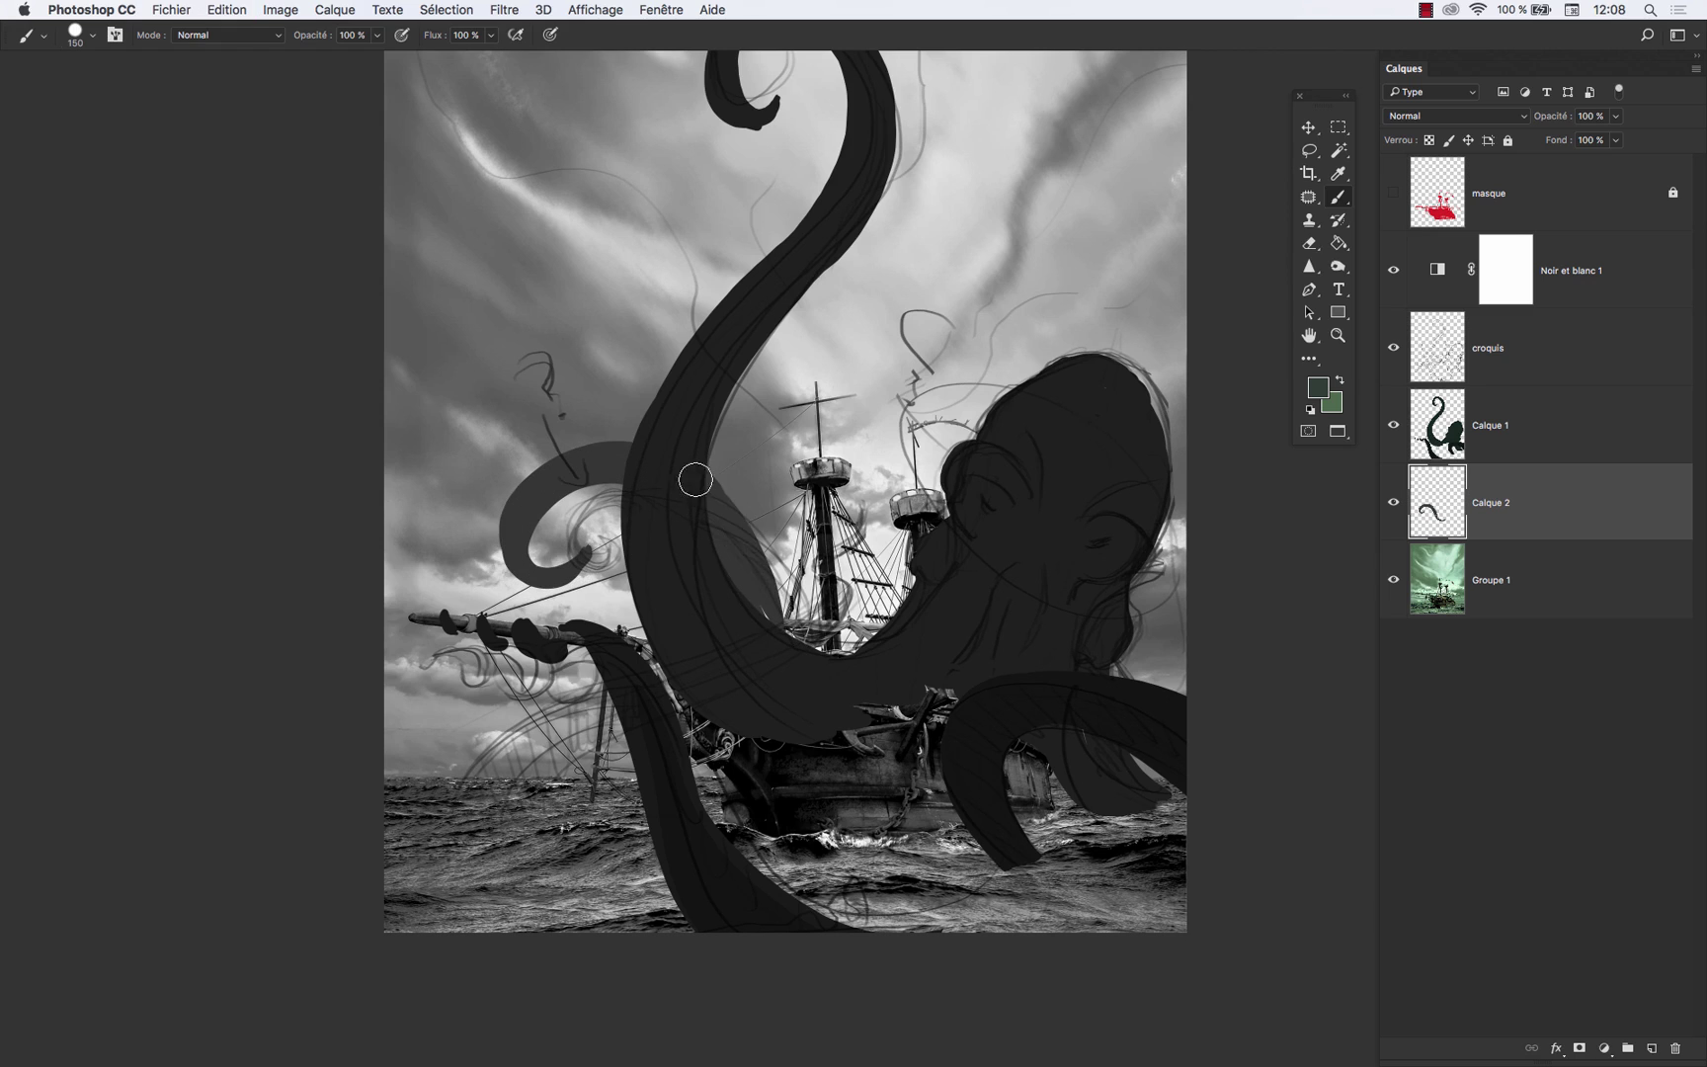
pyautogui.moveTo(698, 494); pyautogui.dragTo(857, 723)
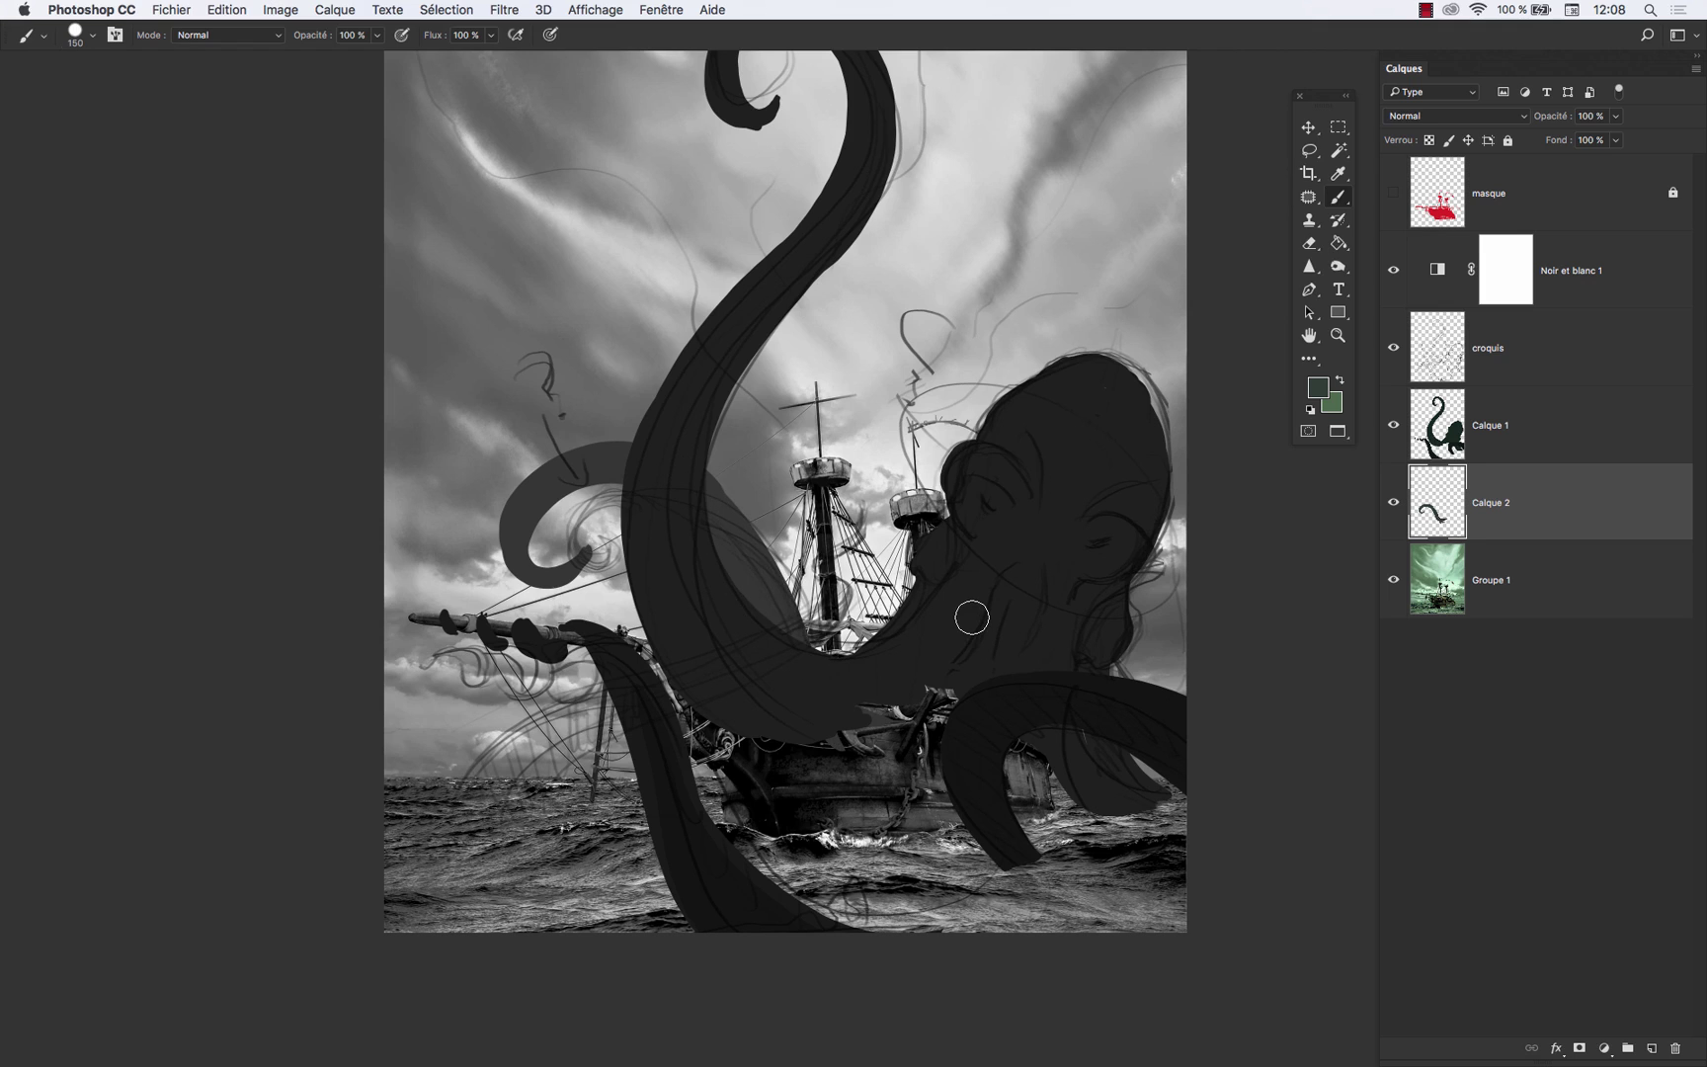
# - Undo all strokes of the curled background tentacle until the new layer is empty
pyautogui.press('alt+super+z')
pyautogui.press('alt+super+z')
pyautogui.press('alt+super+z')
pyautogui.press('alt+super+z')
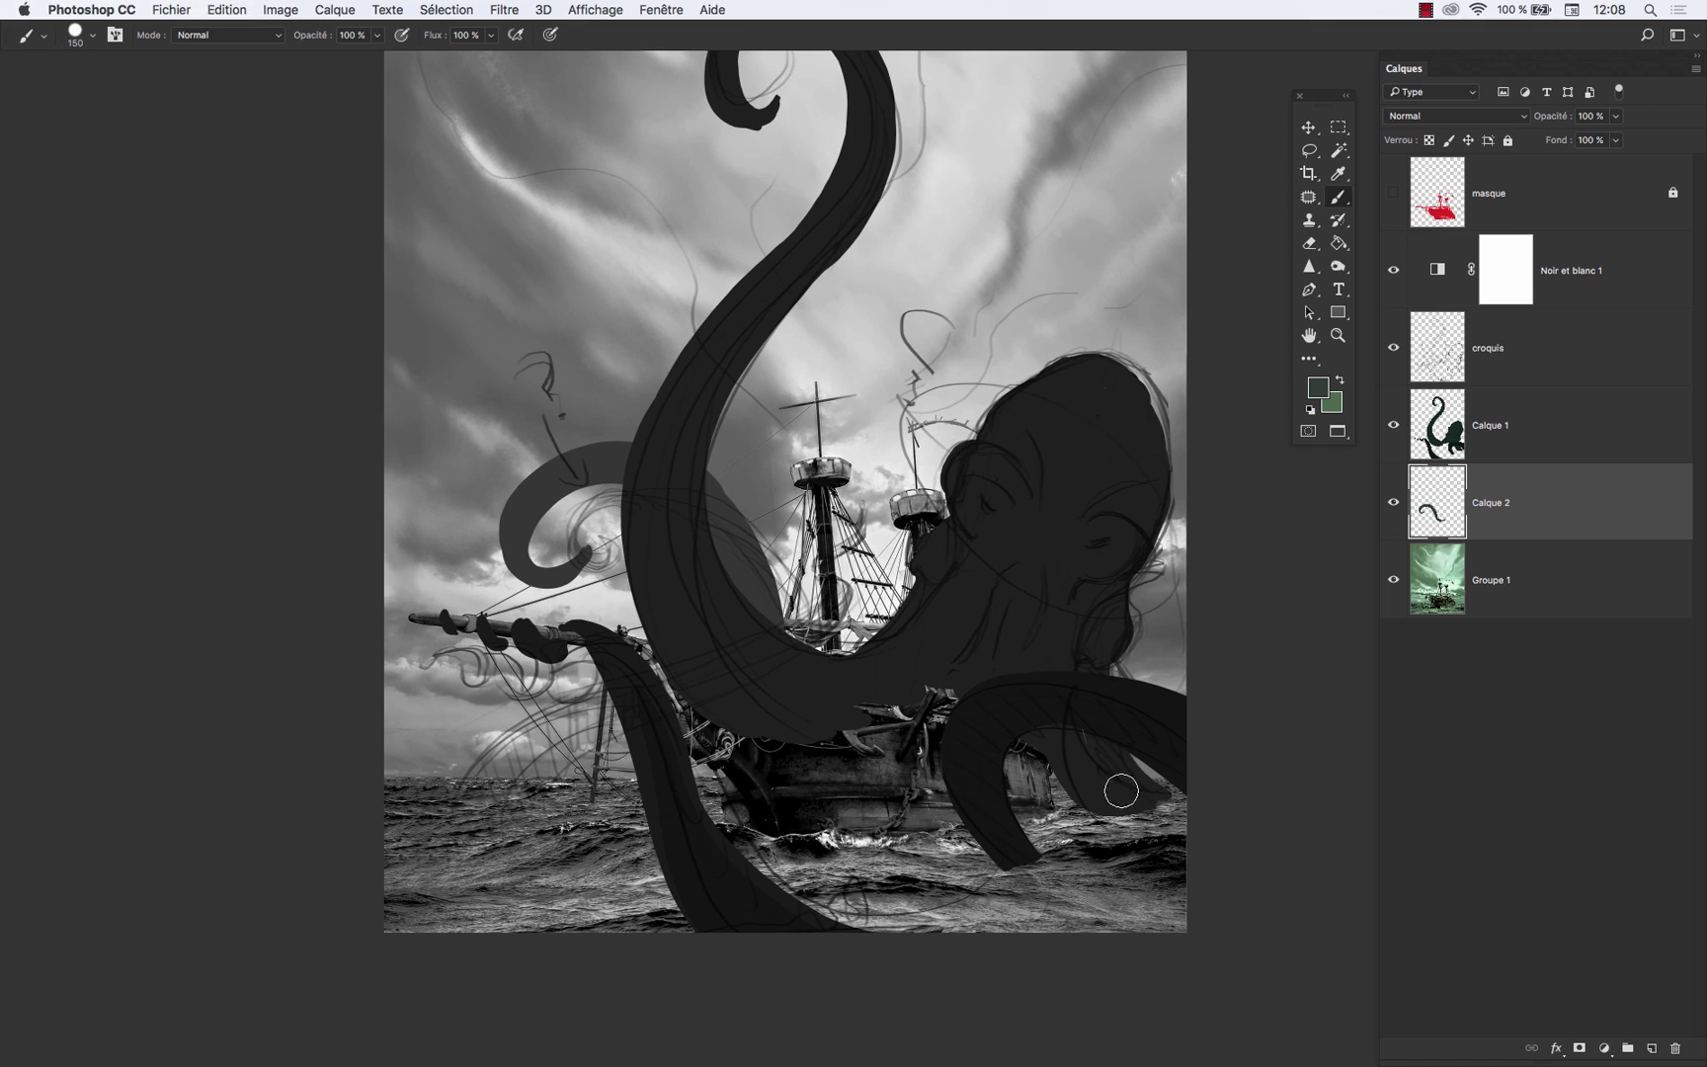
pyautogui.press('alt+super+z')
pyautogui.press('alt+super+z')
pyautogui.press('alt+super+z')
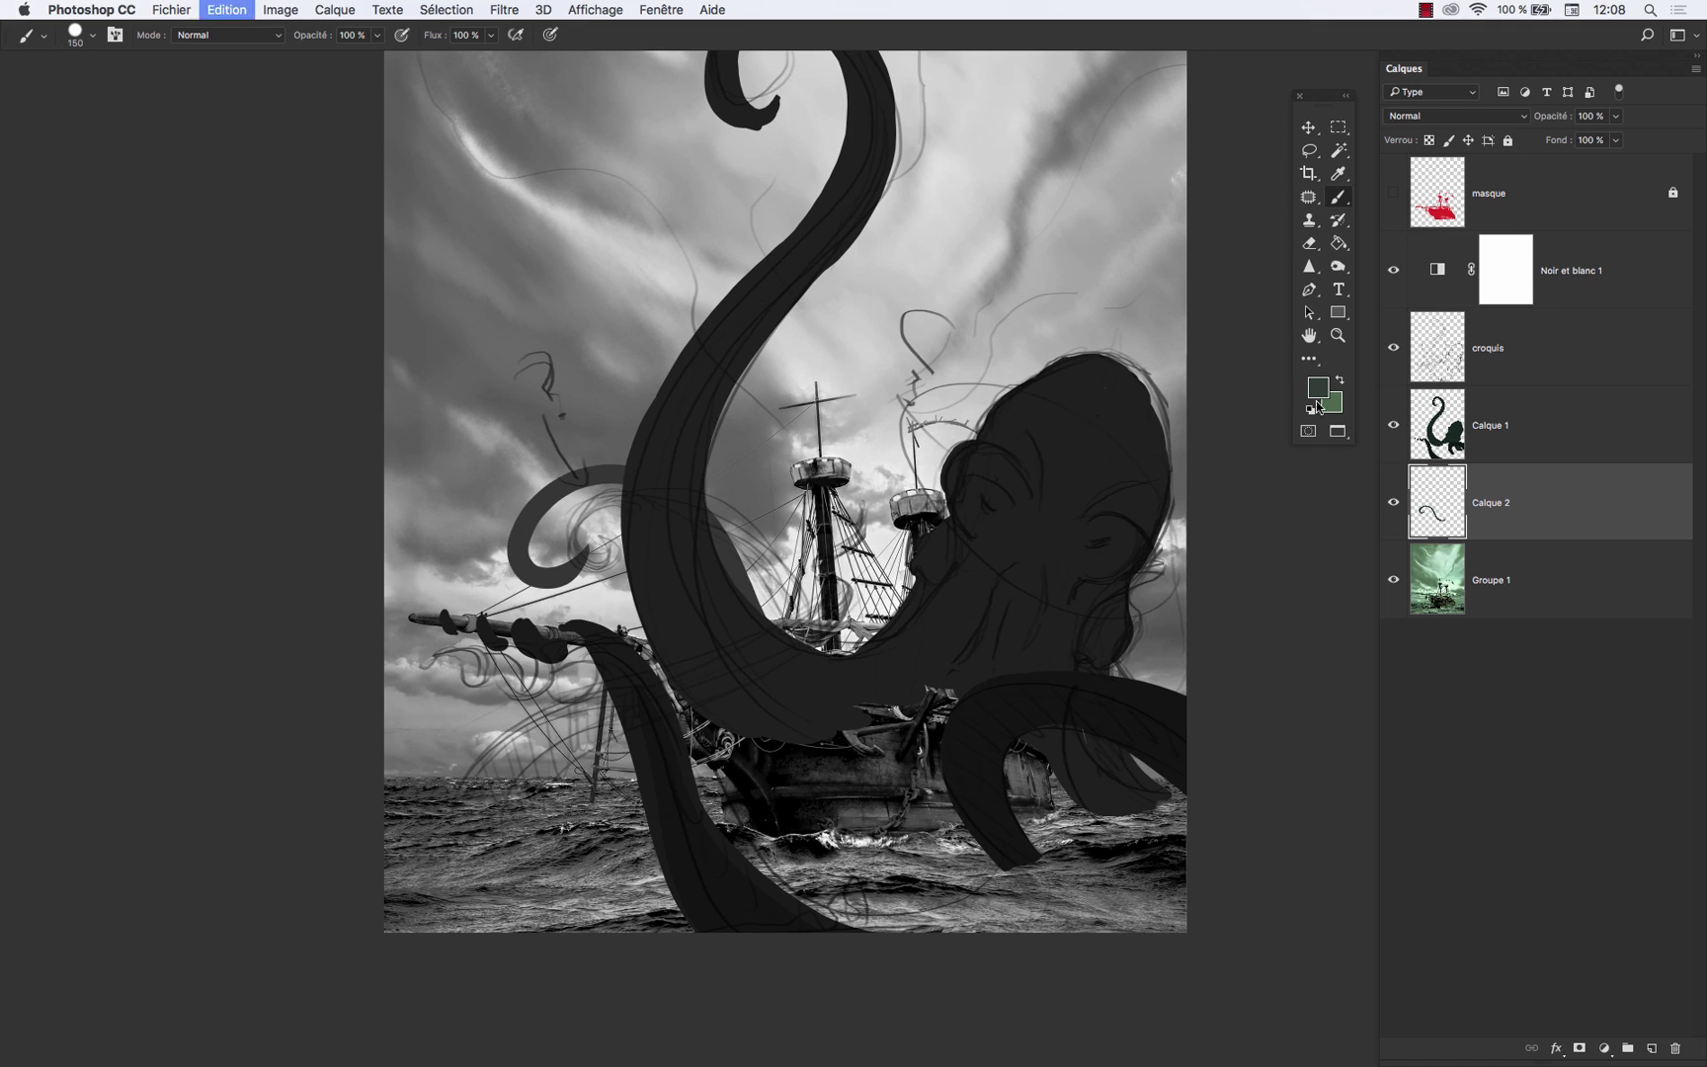
pyautogui.click(1338, 337)
pyautogui.keyDown('alt'); pyautogui.click(1147, 492); pyautogui.keyUp('alt')
pyautogui.moveTo(1042, 670); pyautogui.dragTo(954, 756)
pyautogui.press('alt+super+z')
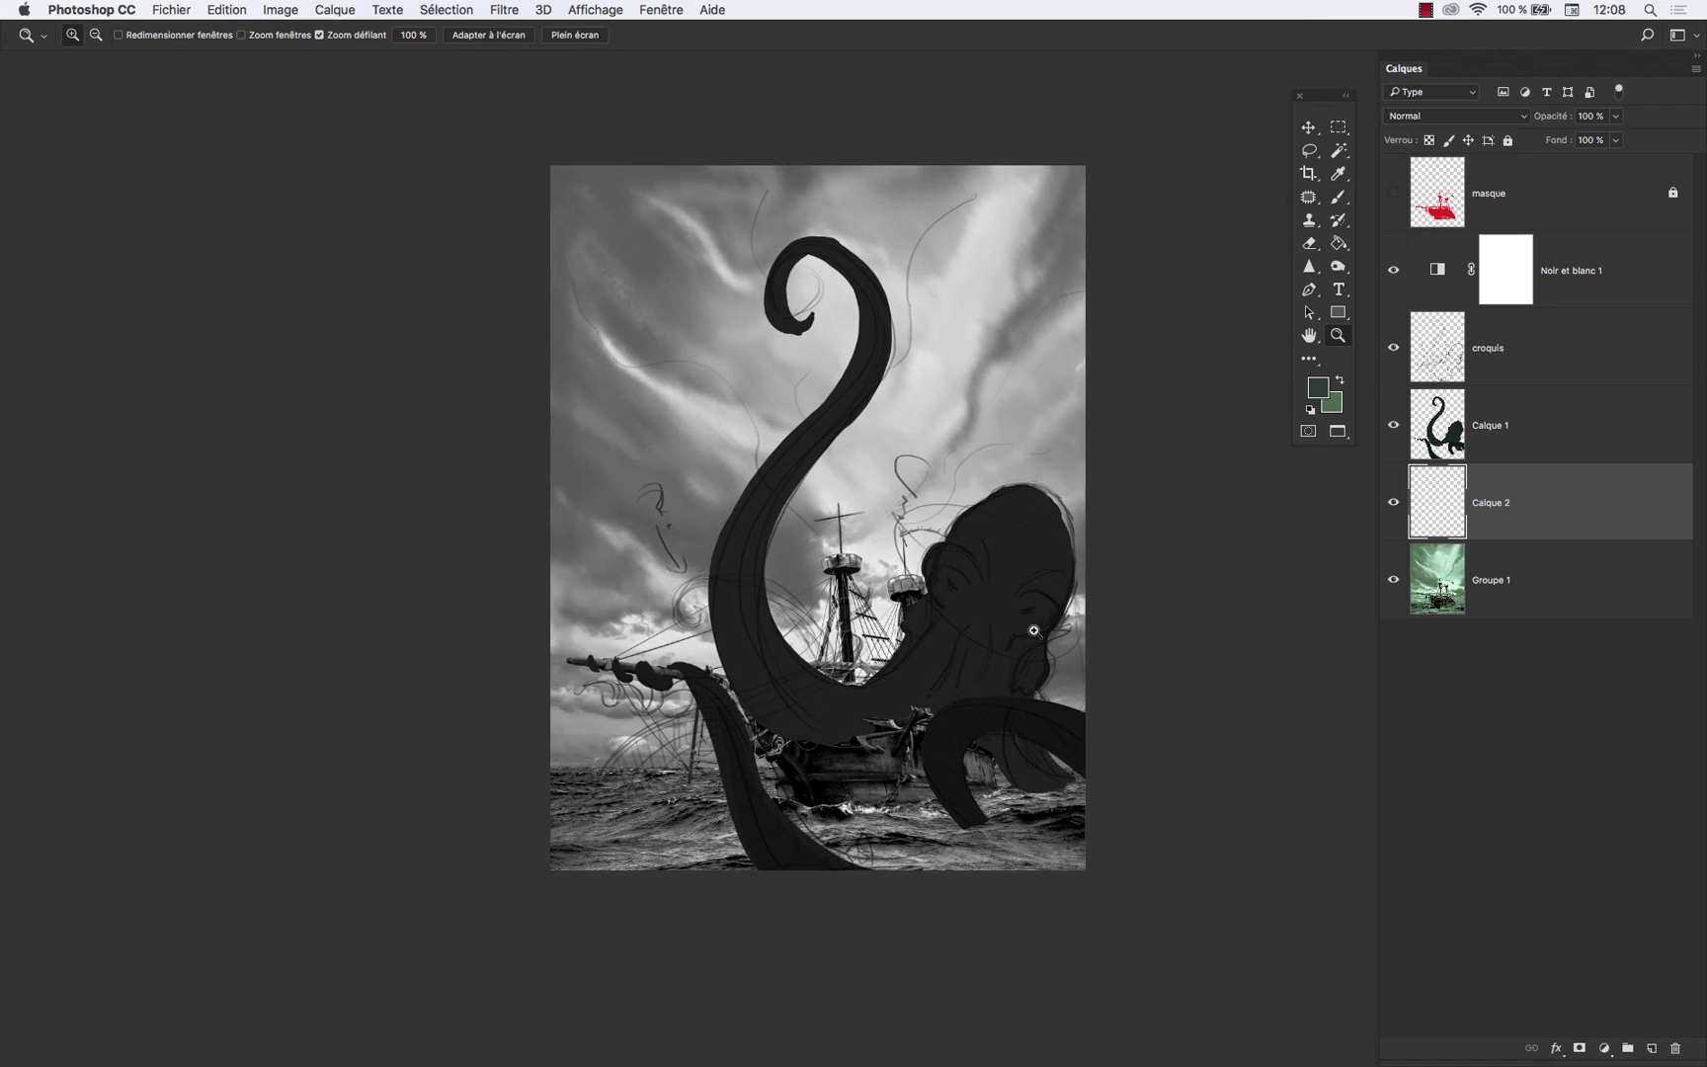
# - Paint a thin S-shaped background tentacle from the hull around below the bowsprit and up behind the large tentacle, undoing unsuitable curves
pyautogui.click(1339, 197)
pyautogui.moveTo(929, 685); pyautogui.dragTo(660, 635)
pyautogui.press('alt+super+z')
pyautogui.moveTo(841, 740); pyautogui.dragTo(743, 543)
pyautogui.press('alt+super+z')
pyautogui.moveTo(892, 713)
pyautogui.mouseDown()
pyautogui.moveTo(773, 772)
pyautogui.moveTo(875, 433)
pyautogui.mouseUp()
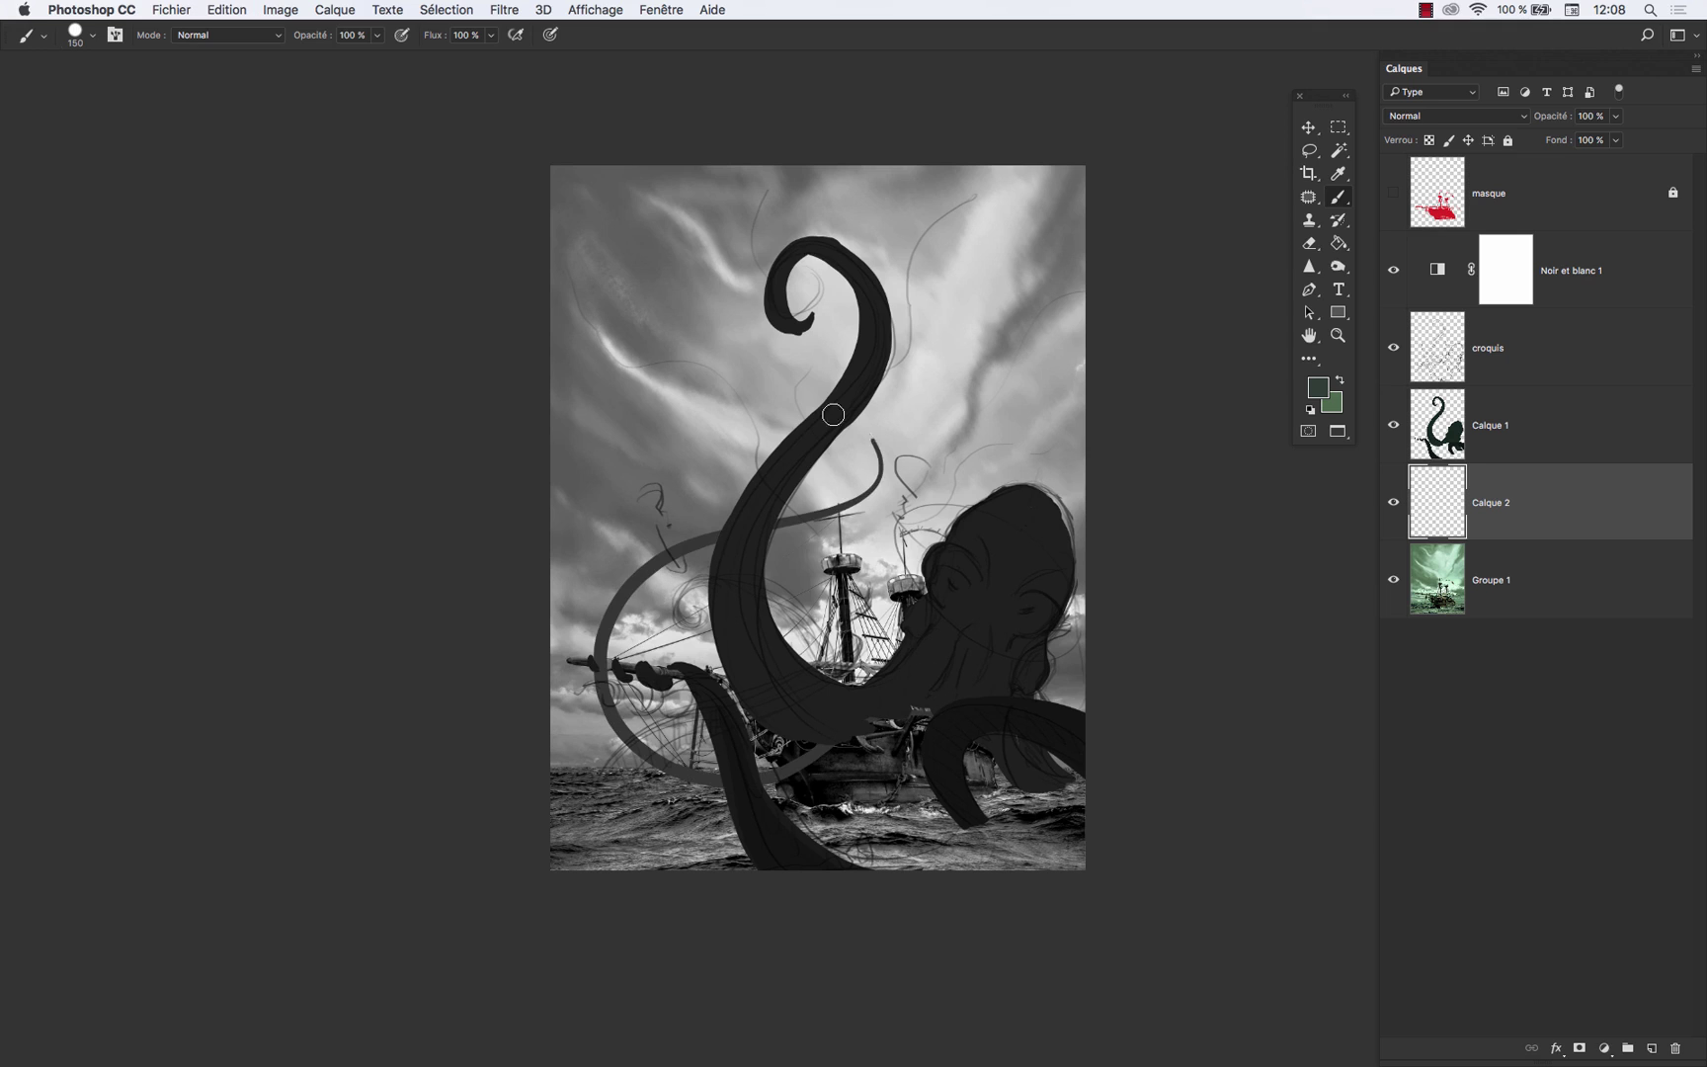
pyautogui.press('alt+super+z')
pyautogui.moveTo(922, 705)
pyautogui.mouseDown()
pyautogui.moveTo(642, 692)
pyautogui.moveTo(788, 395)
pyautogui.mouseUp()
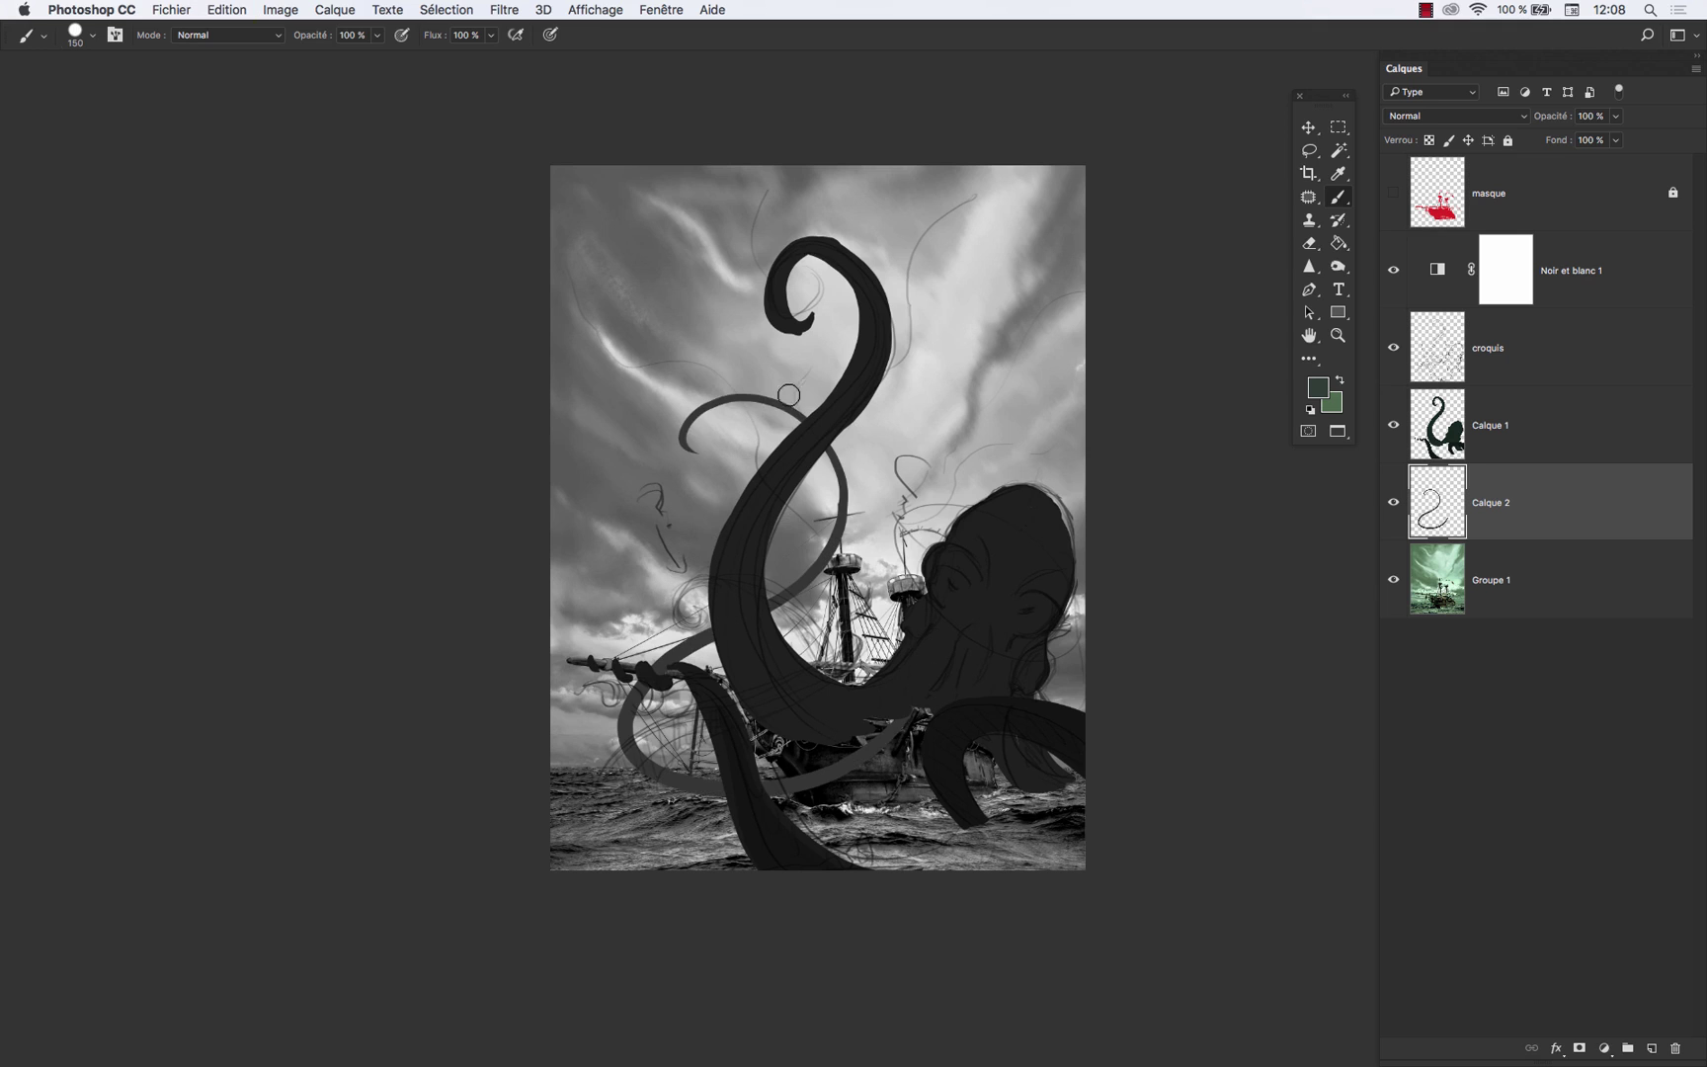
# - Try to thicken the background tentacle along its upper curve and its lower loop near the bowsprit
pyautogui.moveTo(695, 453)
pyautogui.mouseDown()
pyautogui.moveTo(791, 411)
pyautogui.moveTo(840, 498)
pyautogui.moveTo(716, 399)
pyautogui.moveTo(837, 487)
pyautogui.moveTo(729, 623)
pyautogui.mouseUp()
pyautogui.press('super+z')
pyautogui.moveTo(824, 559)
pyautogui.mouseDown()
pyautogui.moveTo(649, 700)
pyautogui.moveTo(682, 767)
pyautogui.mouseUp()
pyautogui.press('super+z')
pyautogui.moveTo(820, 442)
pyautogui.mouseDown()
pyautogui.moveTo(833, 493)
pyautogui.moveTo(815, 724)
pyautogui.mouseUp()
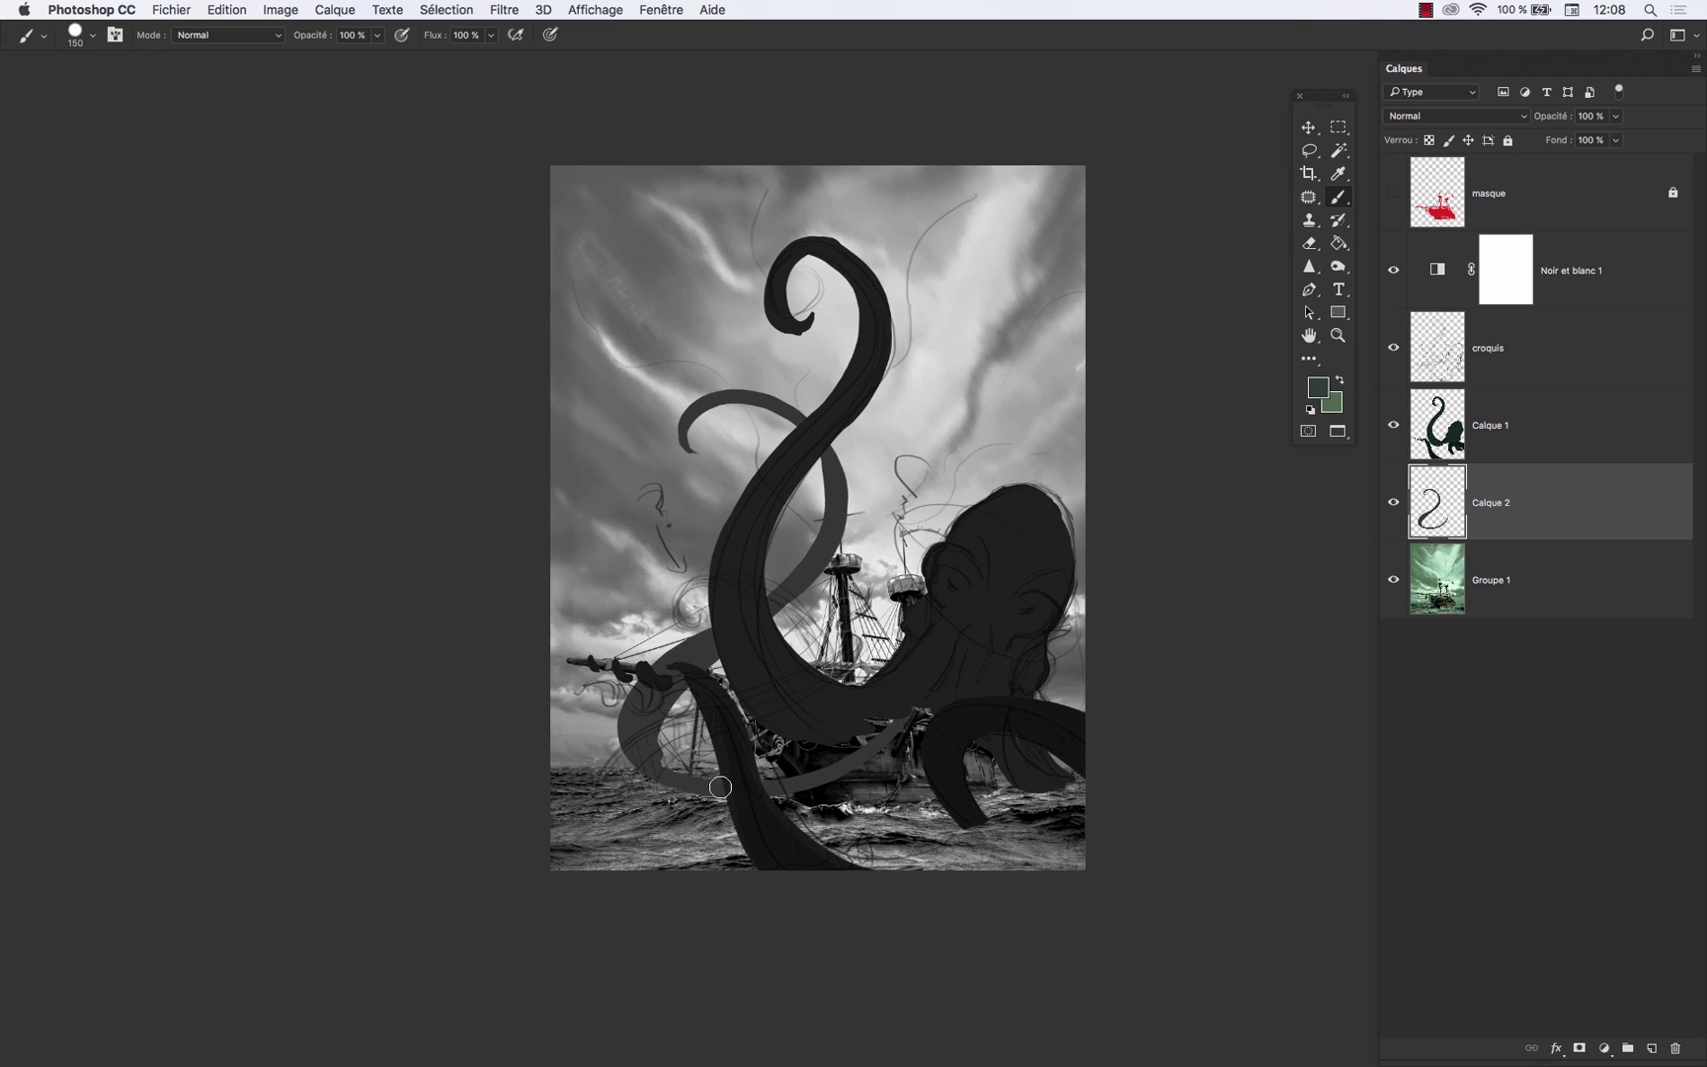
pyautogui.moveTo(660, 741); pyautogui.dragTo(715, 774)
pyautogui.moveTo(637, 707); pyautogui.dragTo(723, 802)
pyautogui.press('super+z')
pyautogui.moveTo(648, 684)
pyautogui.mouseDown()
pyautogui.moveTo(703, 803)
pyautogui.moveTo(727, 761)
pyautogui.mouseUp()
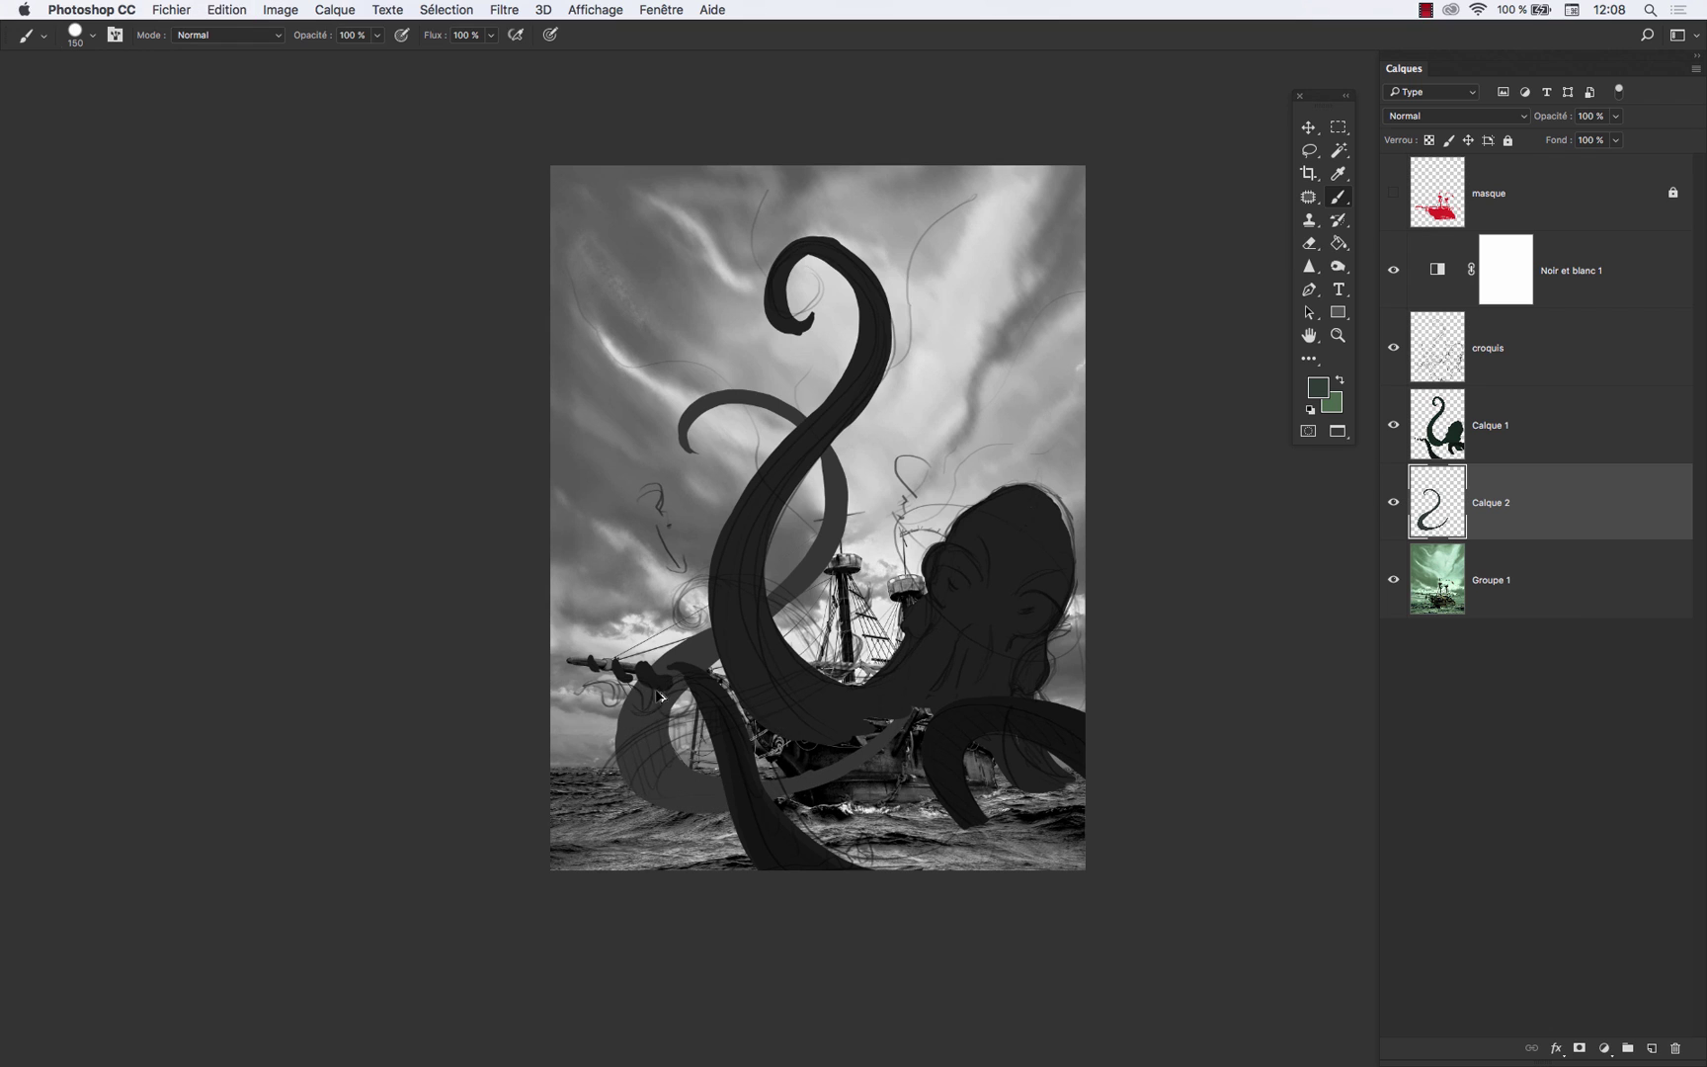
pyautogui.press('super+z')
pyautogui.moveTo(786, 588); pyautogui.dragTo(764, 780)
# - Step back through the thickening strokes to the background tentacle's thin base curve
pyautogui.press('super+alt+z')
pyautogui.press('super+alt+z')
pyautogui.press('super+alt+z')
pyautogui.press('super+alt+z')
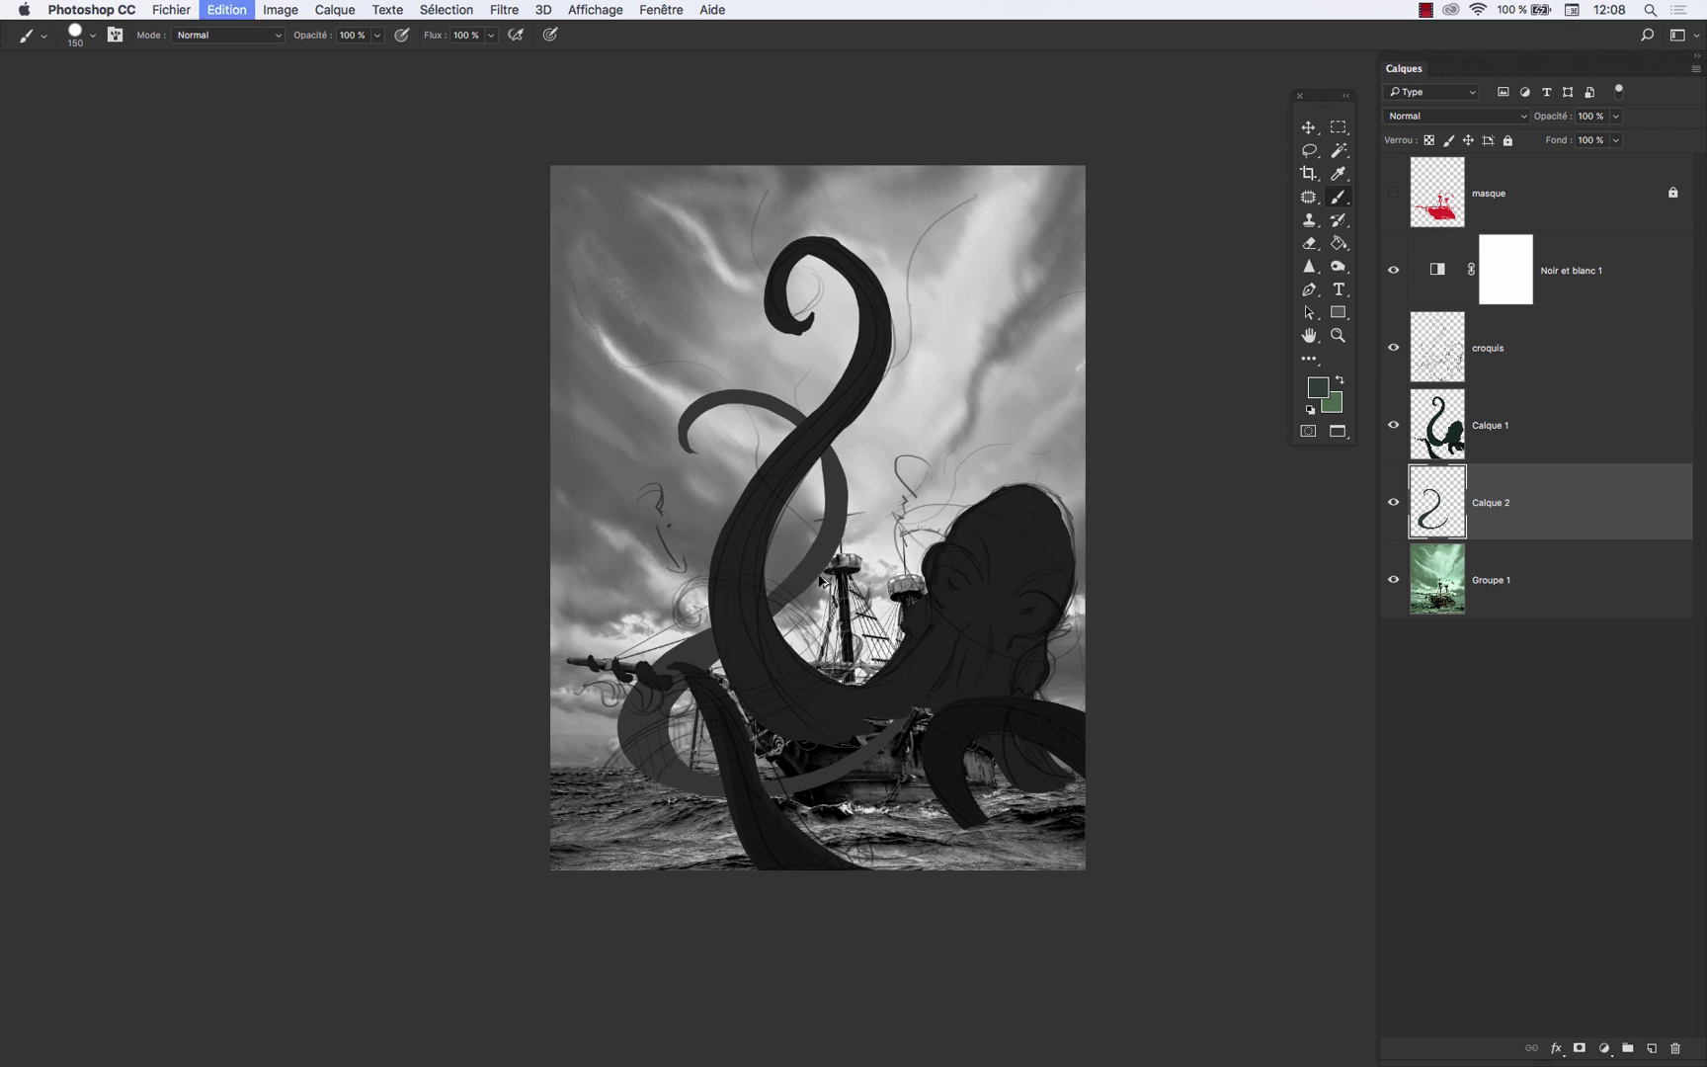
pyautogui.press('super+alt+z')
pyautogui.press('super+alt+z')
pyautogui.press('super+alt+z')
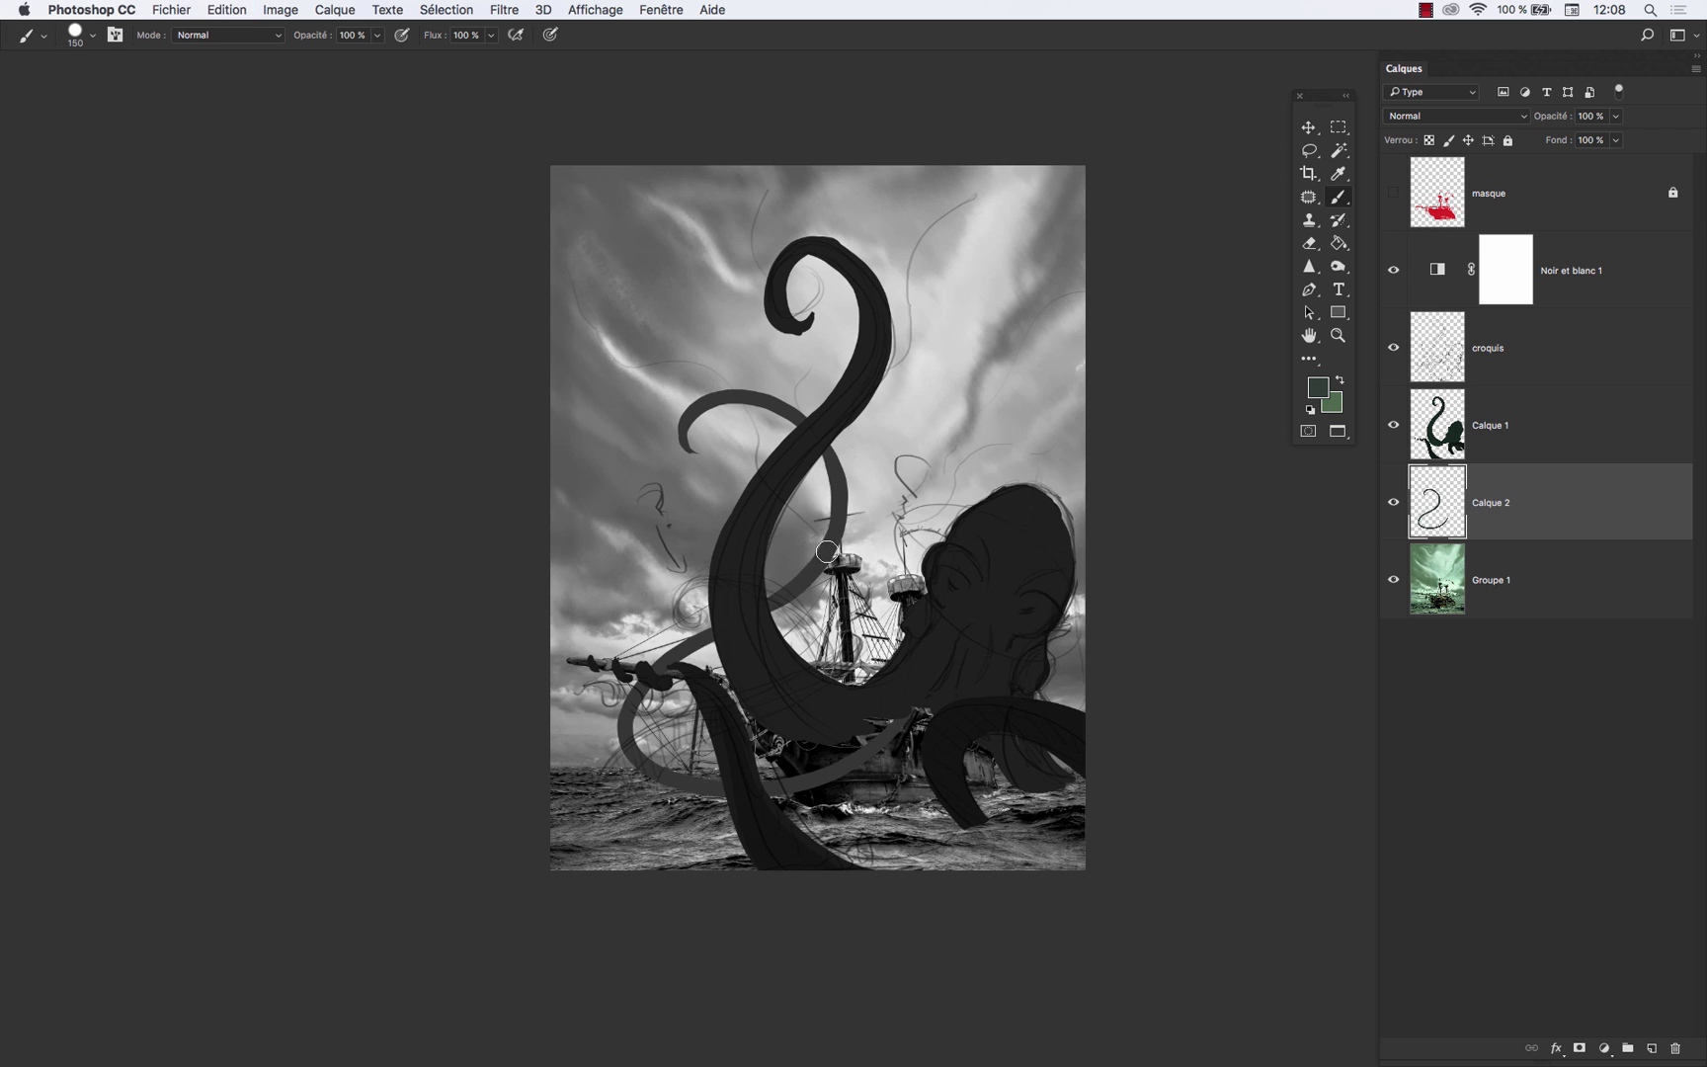
# - Thicken the background tentacle gradually from its curled tip down to the crossing behind the large tentacle, undoing poor strokes
pyautogui.moveTo(788, 585); pyautogui.dragTo(831, 715)
pyautogui.press('super+z')
pyautogui.moveTo(694, 441); pyautogui.dragTo(810, 511)
pyautogui.press('super+z')
pyautogui.moveTo(689, 445)
pyautogui.mouseDown()
pyautogui.moveTo(725, 414)
pyautogui.moveTo(816, 496)
pyautogui.mouseUp()
pyautogui.moveTo(786, 417); pyautogui.dragTo(771, 621)
pyautogui.press('super+z')
pyautogui.moveTo(791, 421); pyautogui.dragTo(755, 630)
pyautogui.moveTo(831, 453)
pyautogui.mouseDown()
pyautogui.moveTo(732, 652)
pyautogui.moveTo(688, 655)
pyautogui.mouseUp()
# - Widen the background tentacle's lower loop below the bowsprit with several strokes down to the waterline
pyautogui.moveTo(650, 721)
pyautogui.mouseDown()
pyautogui.moveTo(806, 603)
pyautogui.moveTo(702, 675)
pyautogui.moveTo(784, 687)
pyautogui.moveTo(785, 613)
pyautogui.moveTo(676, 758)
pyautogui.moveTo(706, 656)
pyautogui.moveTo(712, 698)
pyautogui.moveTo(642, 752)
pyautogui.mouseUp()
pyautogui.moveTo(660, 688)
pyautogui.mouseDown()
pyautogui.moveTo(656, 756)
pyautogui.moveTo(680, 763)
pyautogui.mouseUp()
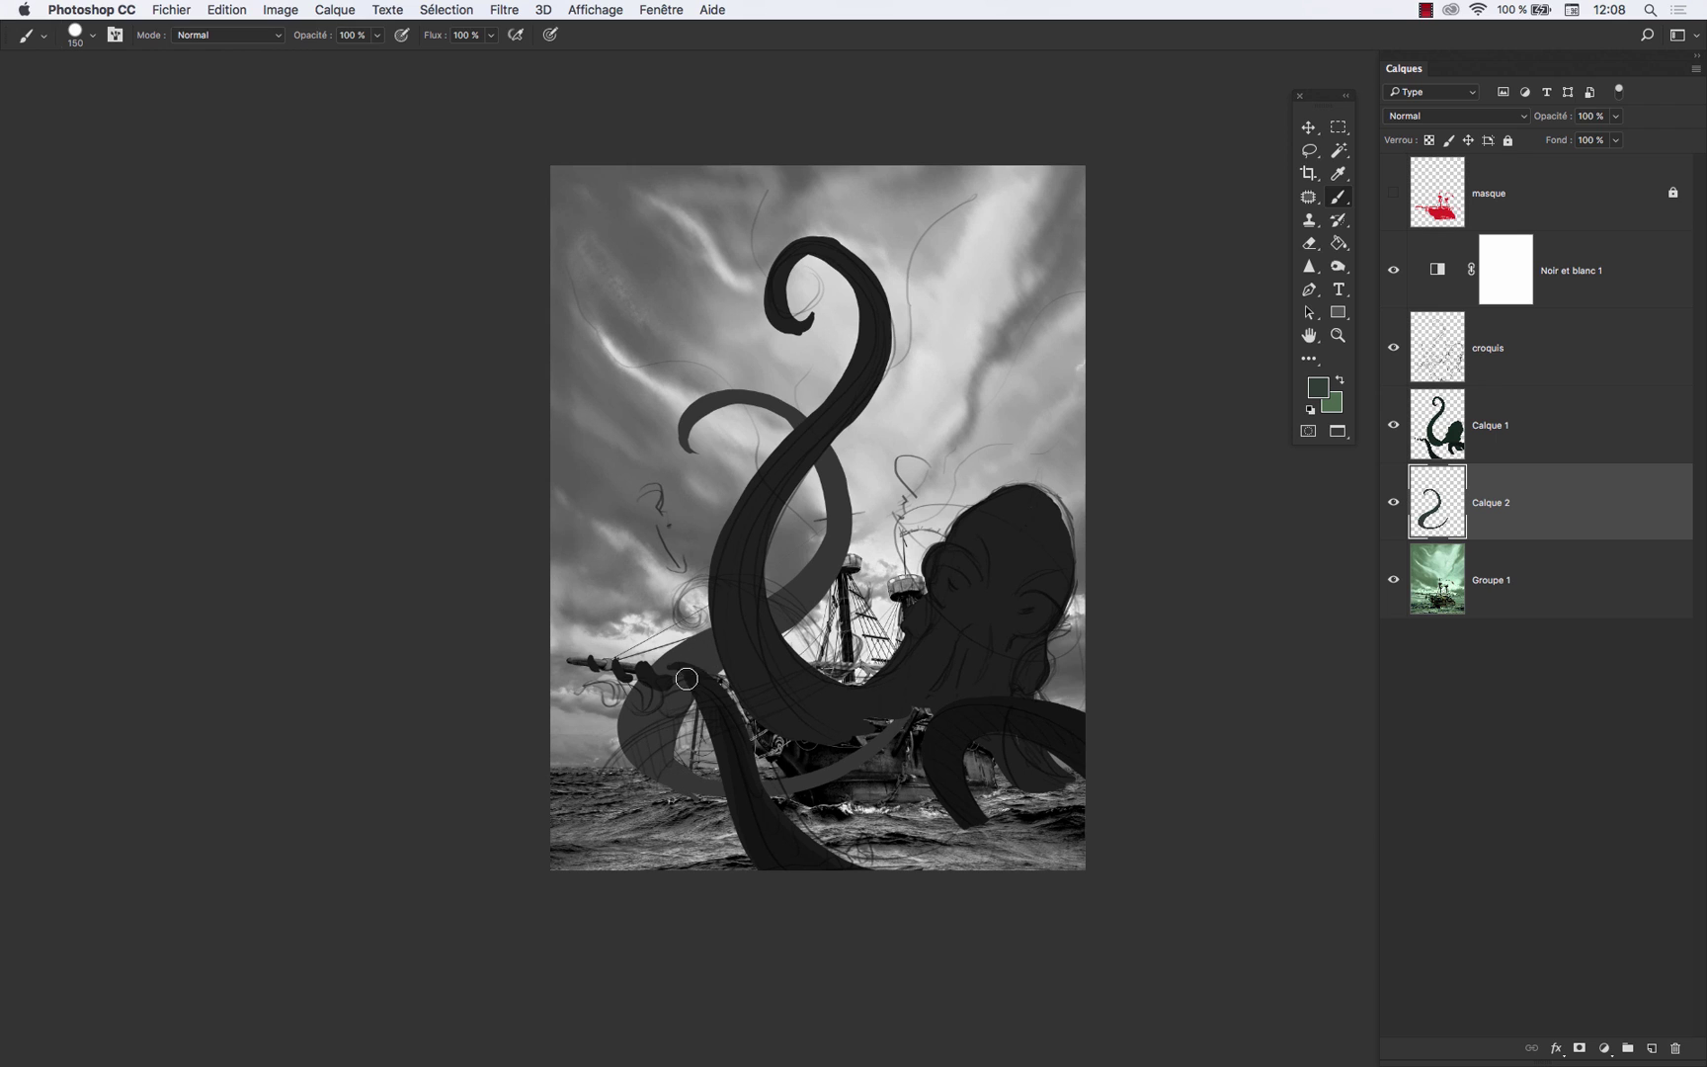
pyautogui.moveTo(643, 696); pyautogui.dragTo(693, 791)
pyautogui.moveTo(688, 696)
pyautogui.mouseDown()
pyautogui.moveTo(684, 759)
pyautogui.moveTo(805, 774)
pyautogui.mouseUp()
pyautogui.press('super+z')
pyautogui.moveTo(682, 689); pyautogui.dragTo(762, 775)
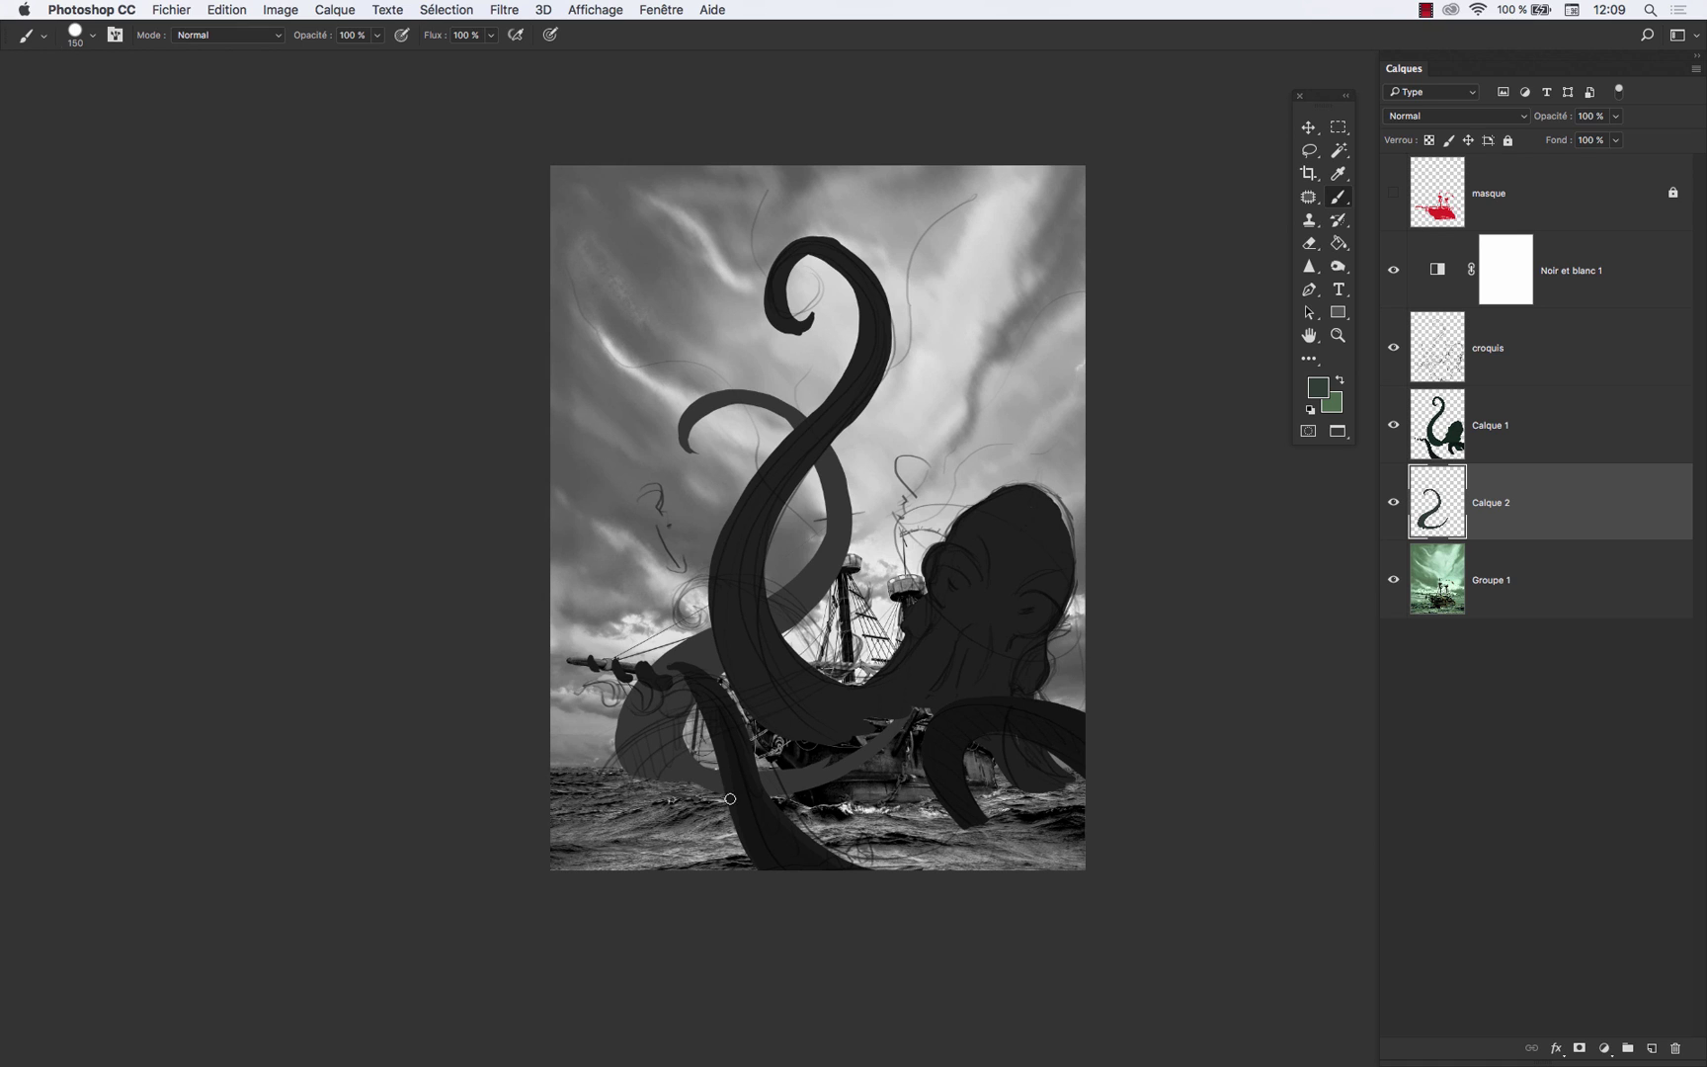
# - Erase the background tentacle where it crosses the ship's hull, and extend its curled upper tip with a short stroke
pyautogui.moveTo(669, 789); pyautogui.dragTo(872, 778)
pyautogui.moveTo(770, 787)
pyautogui.mouseDown()
pyautogui.moveTo(868, 759)
pyautogui.moveTo(846, 772)
pyautogui.mouseUp()
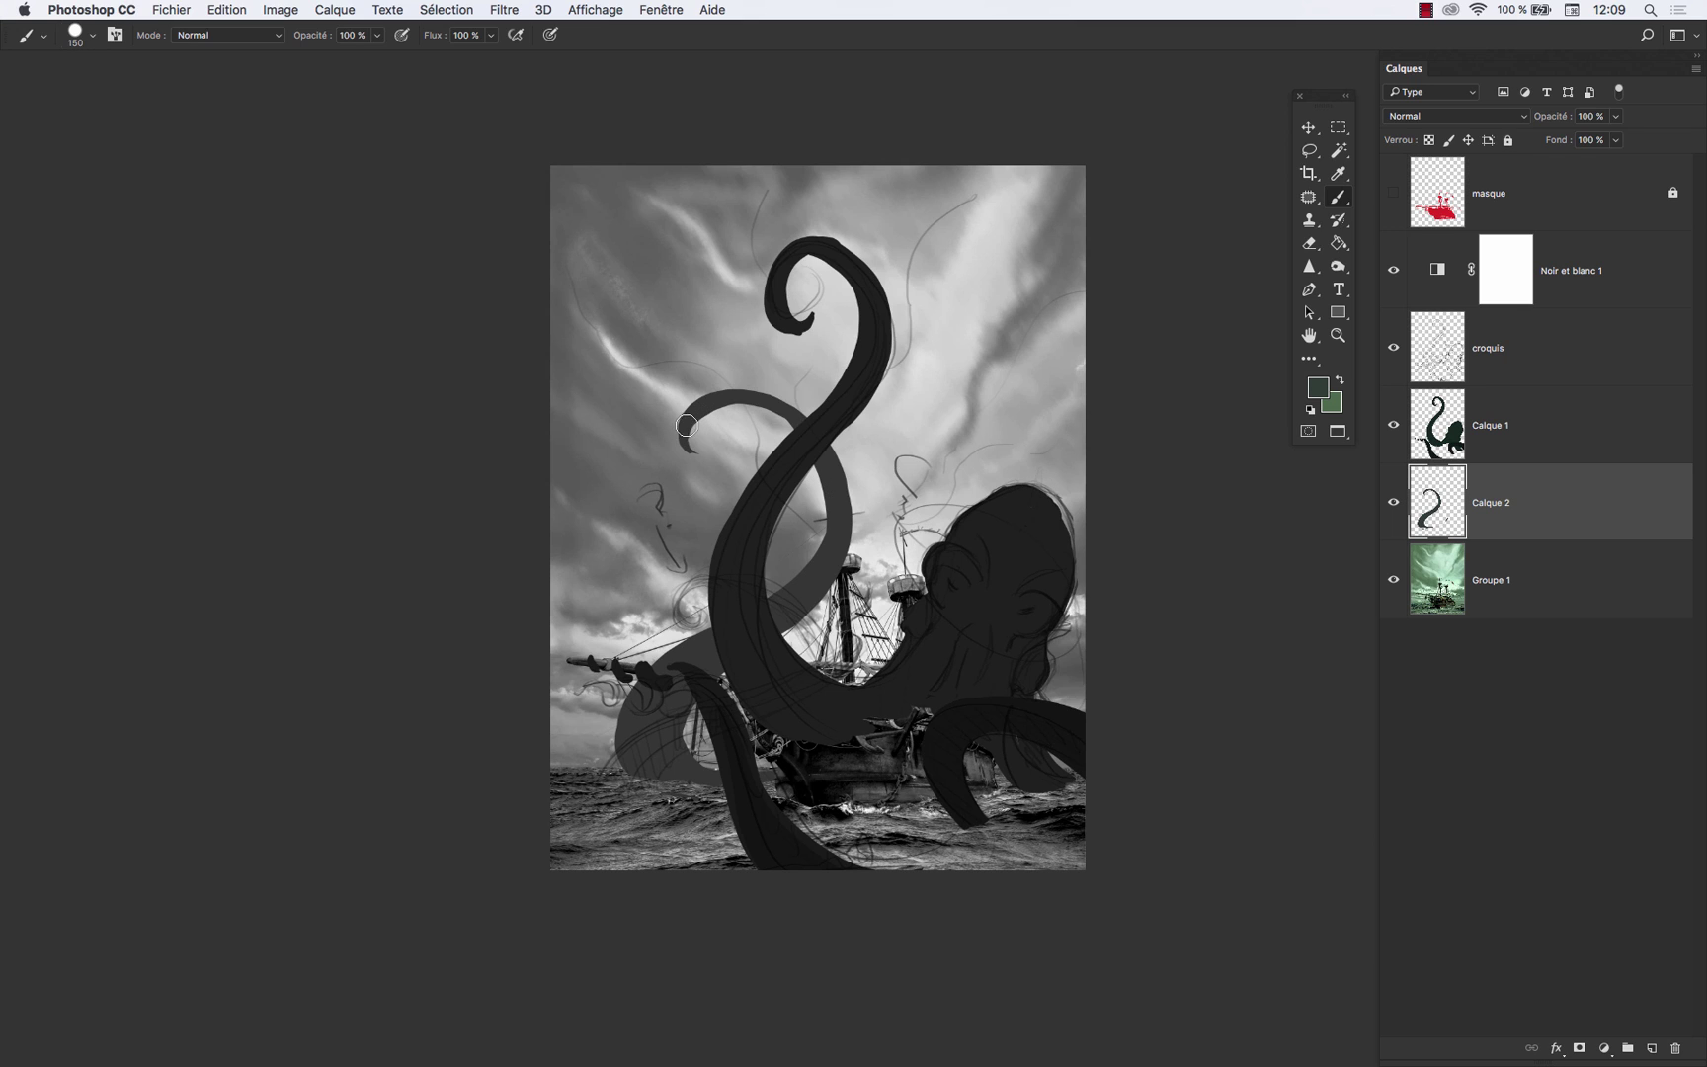
pyautogui.moveTo(697, 450)
pyautogui.mouseDown()
pyautogui.moveTo(773, 417)
pyautogui.moveTo(795, 381)
pyautogui.moveTo(686, 418)
pyautogui.moveTo(721, 407)
pyautogui.moveTo(719, 450)
pyautogui.mouseUp()
pyautogui.press('super+z')
pyautogui.press('super+z')
# - Try to paint another background tentacle rising behind the octopus's head at the image's right edge, undoing each attempt
pyautogui.moveTo(1043, 697); pyautogui.dragTo(1118, 610)
pyautogui.press('super+z')
pyautogui.moveTo(1045, 685); pyautogui.dragTo(1087, 580)
pyautogui.press('super+z')
pyautogui.moveTo(1036, 691); pyautogui.dragTo(1124, 439)
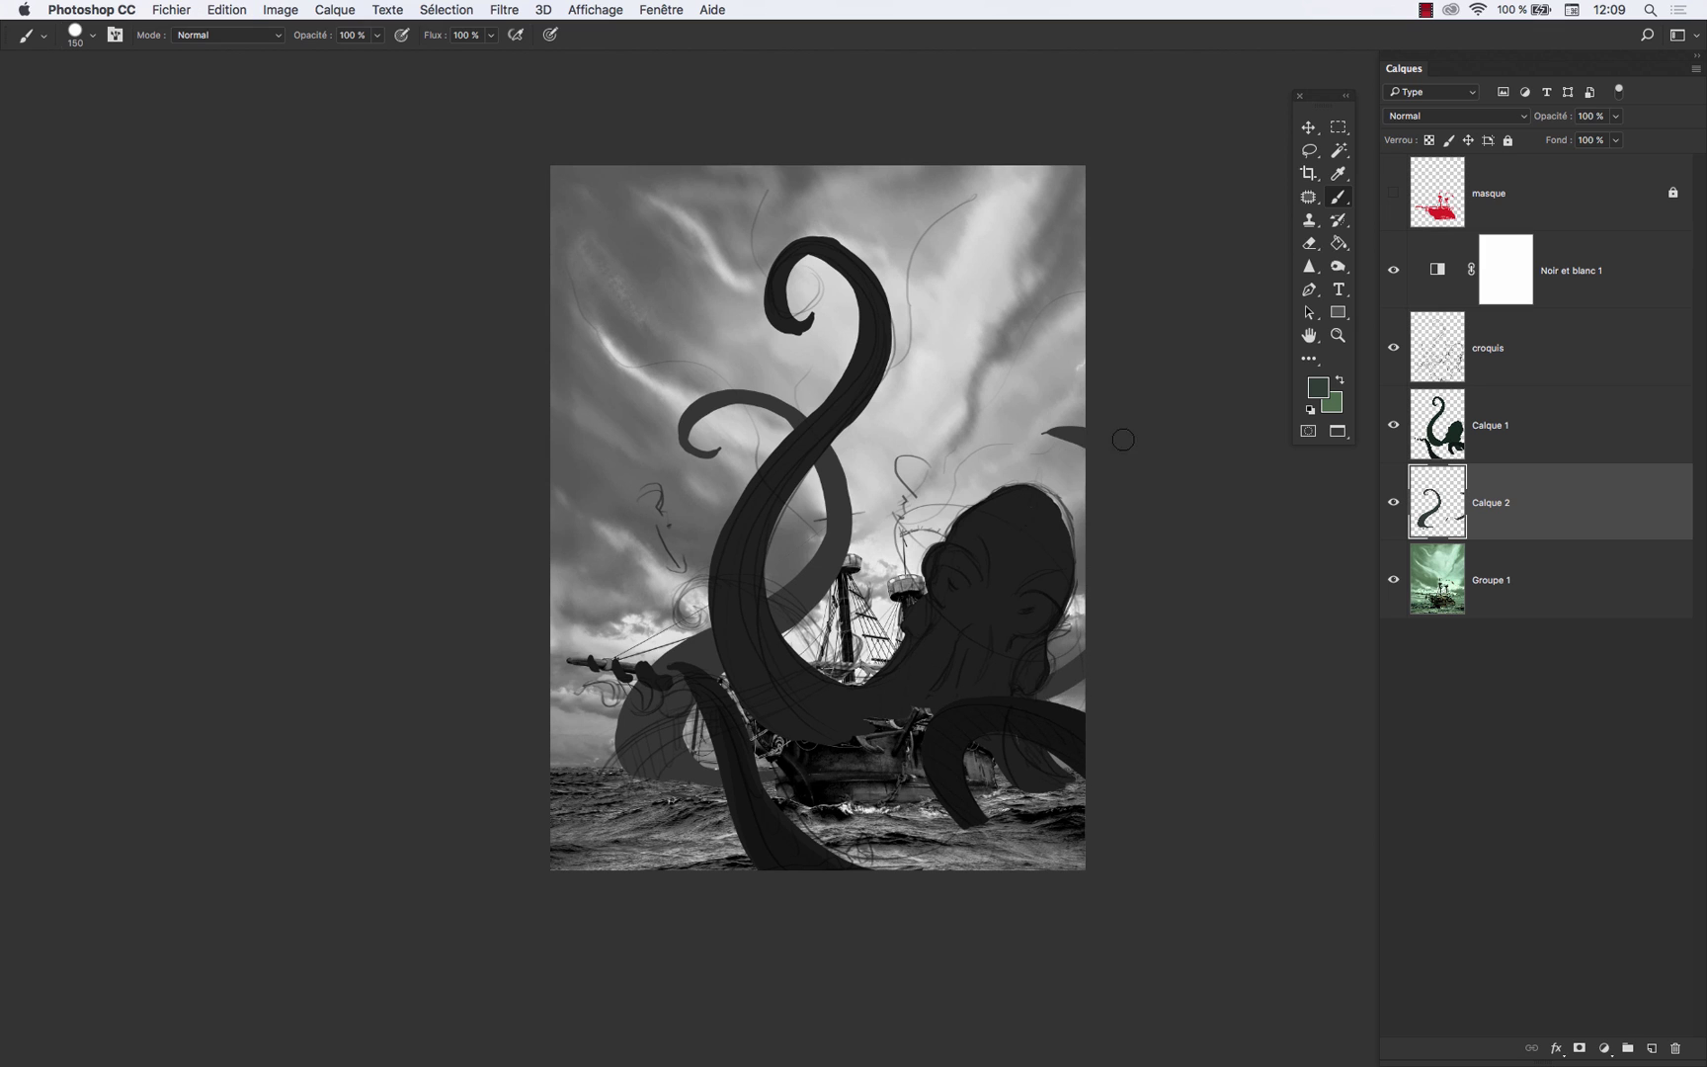
pyautogui.press('super+z')
pyautogui.press('super+z')
pyautogui.moveTo(1055, 727); pyautogui.dragTo(1103, 695)
pyautogui.press('super+z')
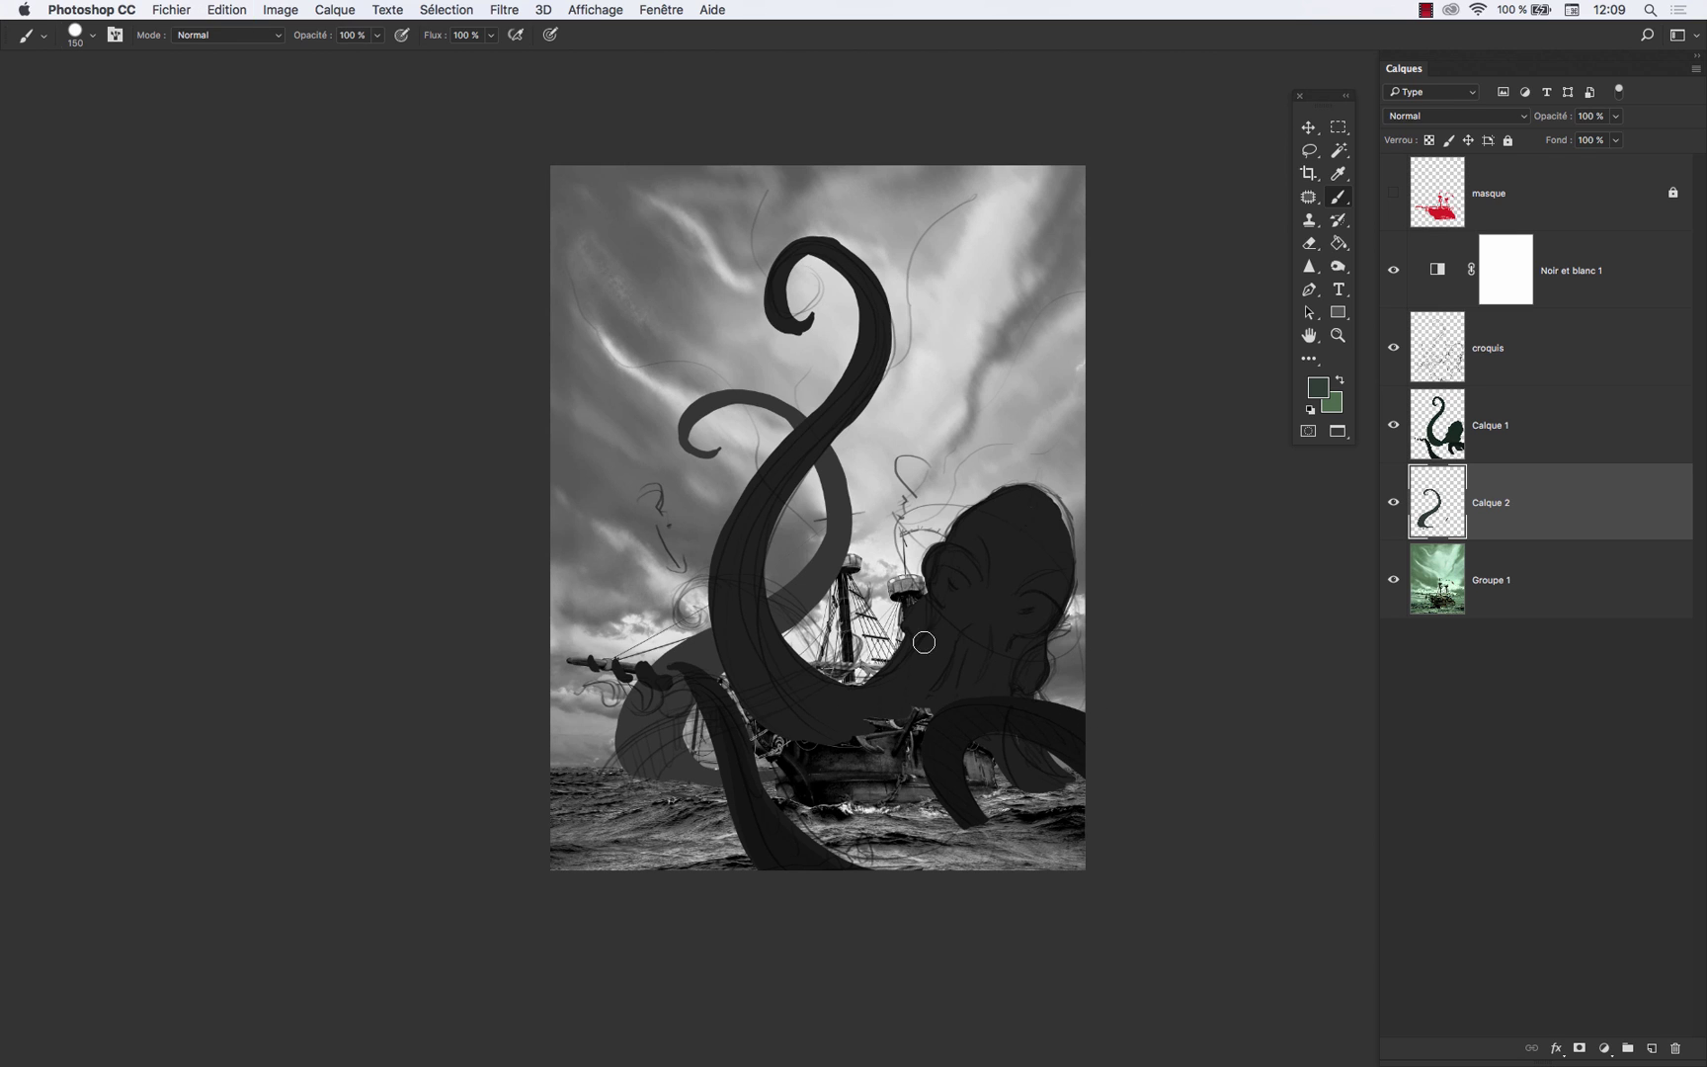
# - Create a new layer above Calque 2 and set the foreground colour to a slightly darker grey
pyautogui.click(1652, 1048)
pyautogui.click(1317, 388)
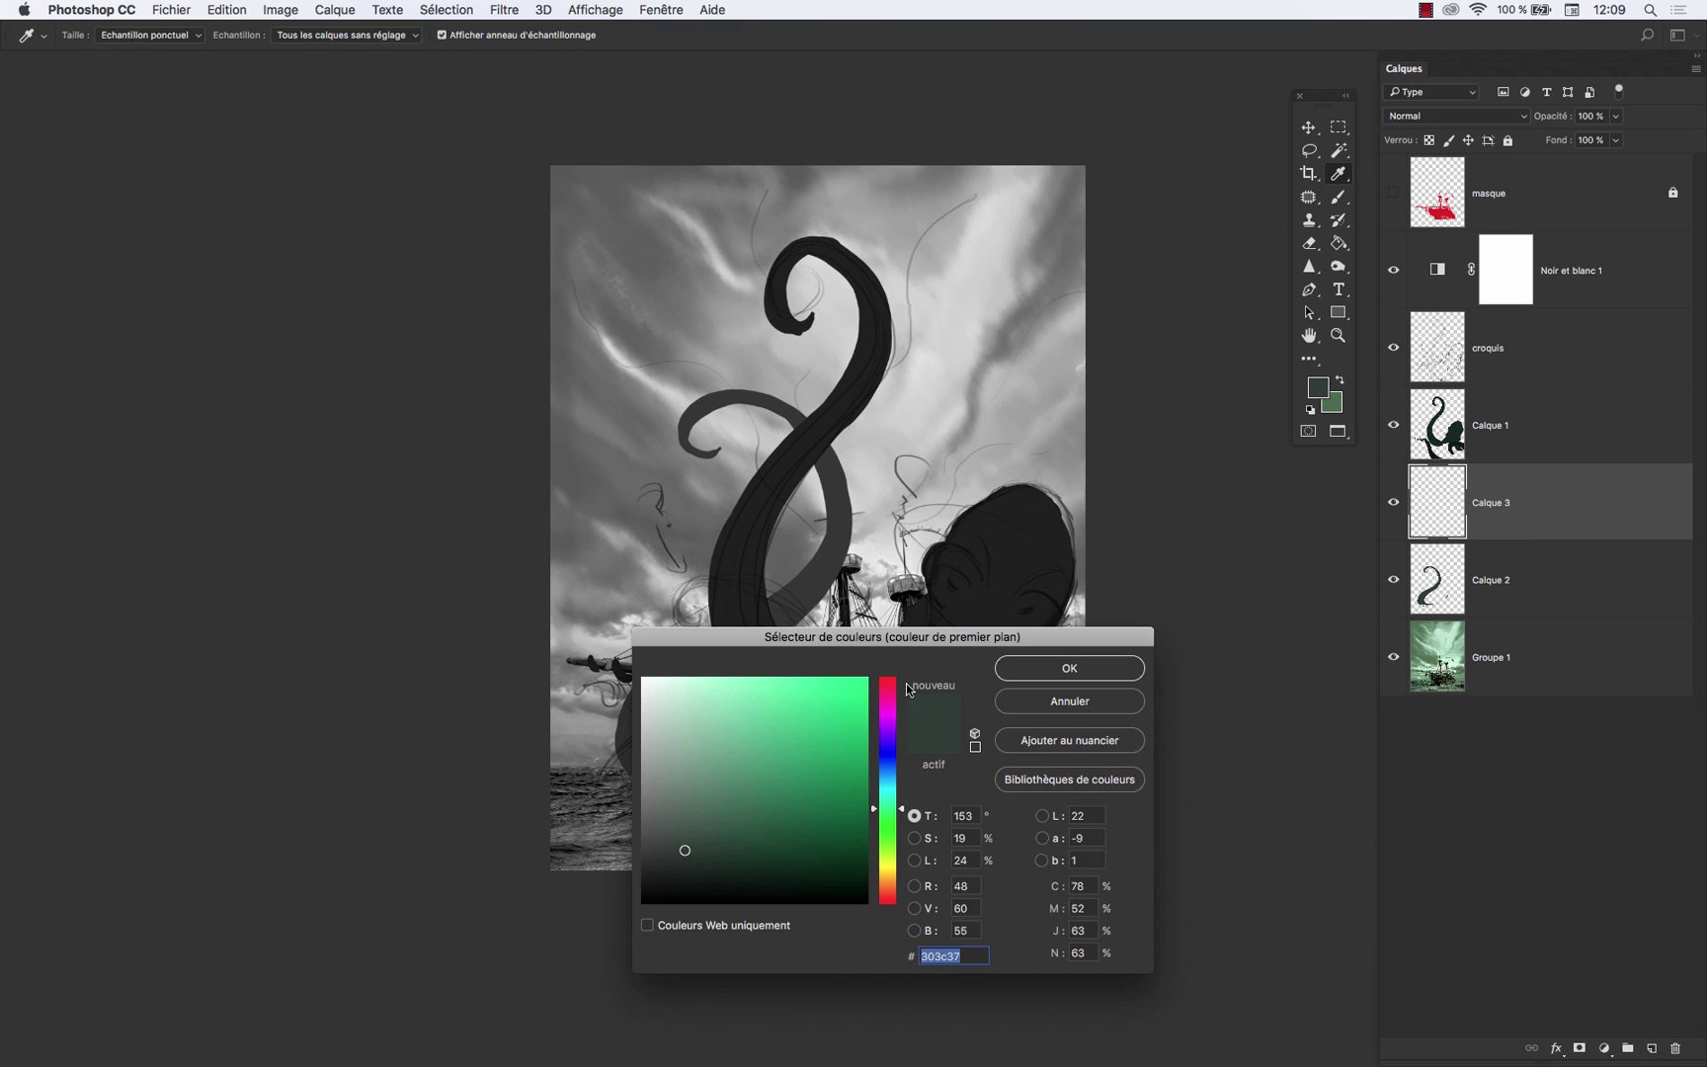
pyautogui.click(1029, 668)
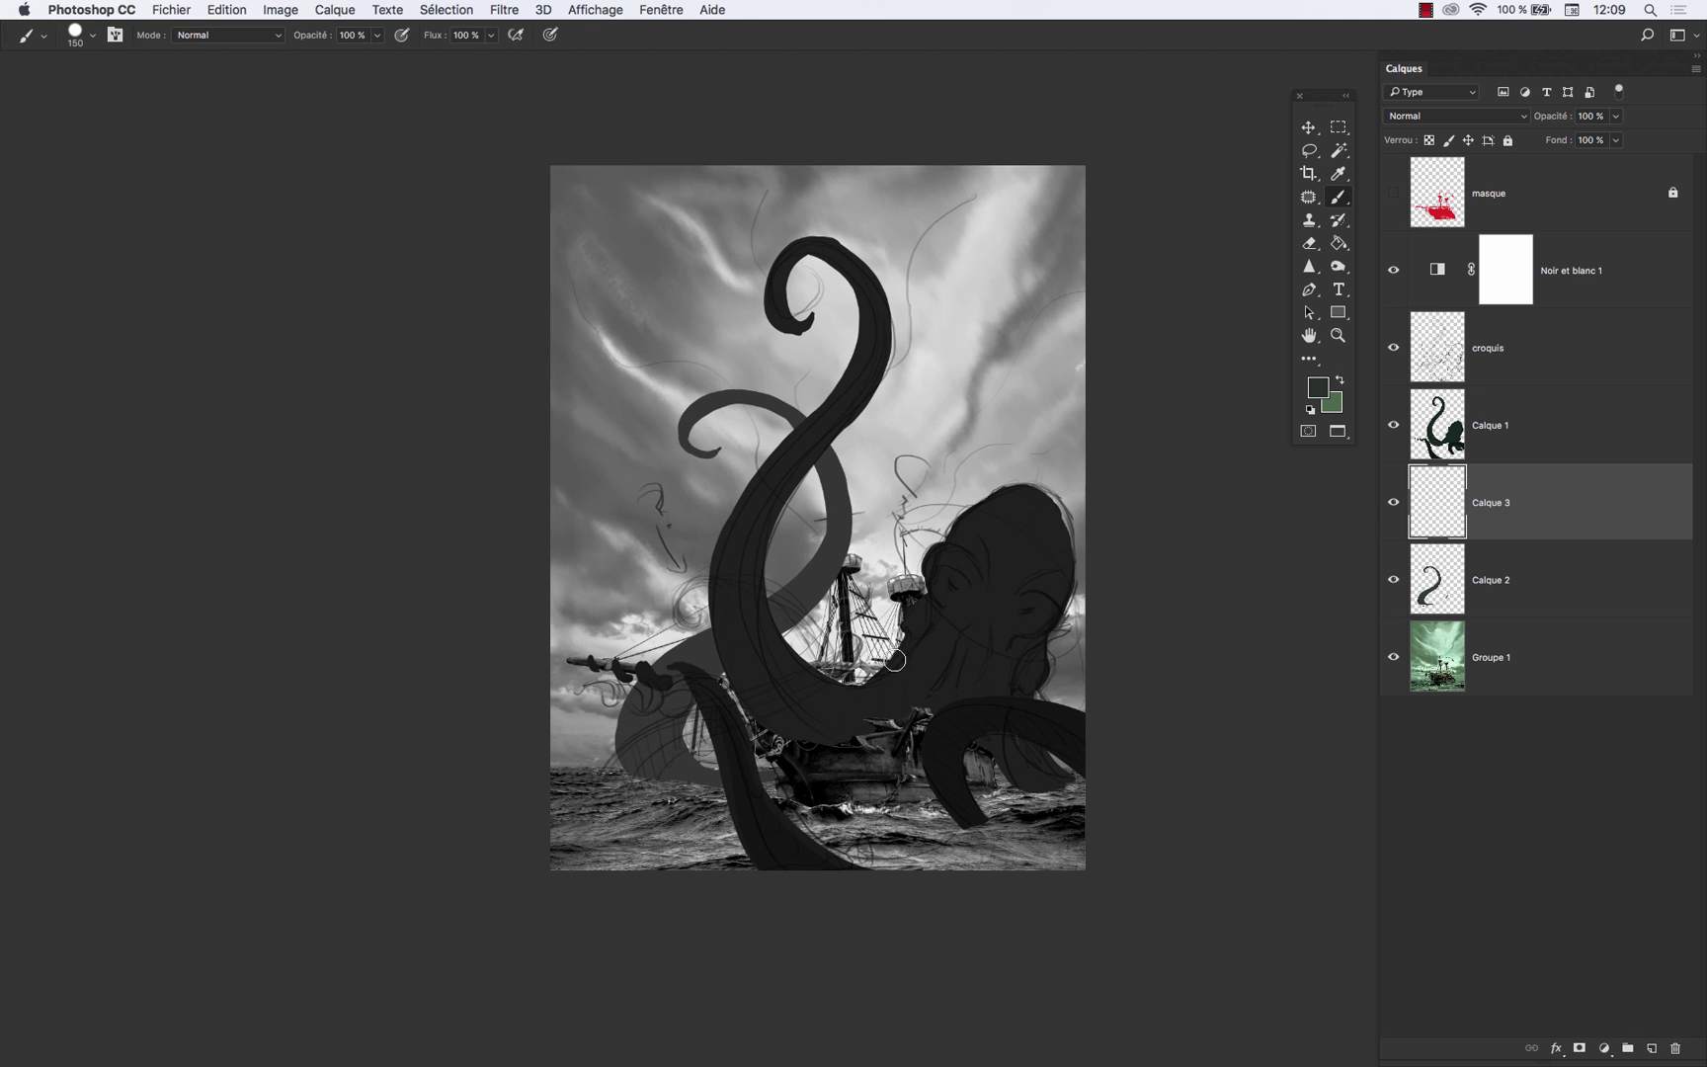
# - Paint a short tentacle arcing from the ship's bow into the water below the bowsprit, undoing strokes that do not fit
pyautogui.moveTo(607, 790); pyautogui.dragTo(732, 751)
pyautogui.press('super+z')
pyautogui.moveTo(596, 790)
pyautogui.mouseDown()
pyautogui.moveTo(794, 727)
pyautogui.moveTo(797, 704)
pyautogui.moveTo(705, 721)
pyautogui.moveTo(602, 812)
pyautogui.mouseUp()
pyautogui.press('super+z')
pyautogui.press('super+z')
pyautogui.moveTo(794, 719); pyautogui.dragTo(603, 811)
pyautogui.press('super+z')
pyautogui.moveTo(807, 721); pyautogui.dragTo(606, 793)
# - Widen the short tentacle's arc near the bow with more strokes, stepping back through those that do not fit
pyautogui.moveTo(752, 720)
pyautogui.mouseDown()
pyautogui.moveTo(618, 805)
pyautogui.moveTo(634, 803)
pyautogui.mouseUp()
pyautogui.moveTo(702, 716)
pyautogui.mouseDown()
pyautogui.moveTo(646, 842)
pyautogui.moveTo(643, 758)
pyautogui.moveTo(614, 763)
pyautogui.moveTo(603, 798)
pyautogui.mouseUp()
pyautogui.press('alt+super+z')
pyautogui.press('alt+super+z')
pyautogui.press('alt+super+z')
pyautogui.press('alt+super+z')
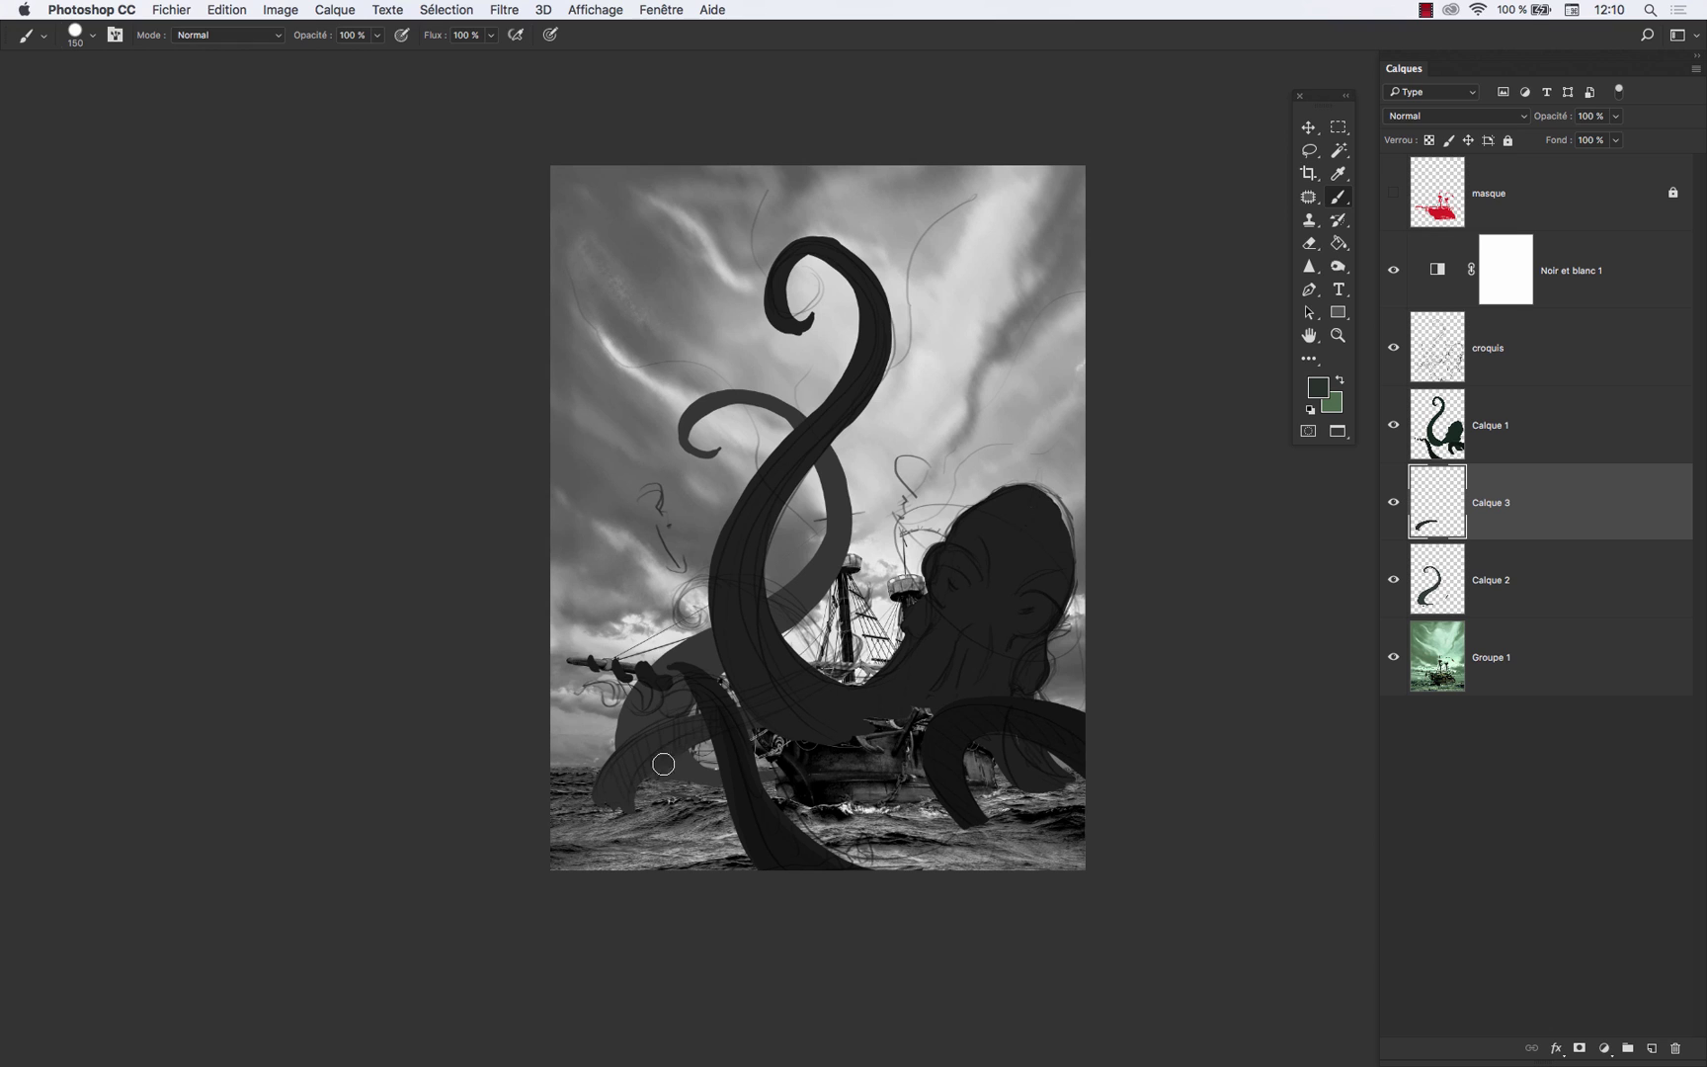
# - Touch up the short tentacle's lower end and try strokes running behind the large tentacle toward the ship's mast, undoing those that do not fit
pyautogui.moveTo(633, 780); pyautogui.dragTo(636, 798)
pyautogui.moveTo(739, 711); pyautogui.dragTo(808, 628)
pyautogui.press('super+z')
pyautogui.moveTo(713, 720)
pyautogui.mouseDown()
pyautogui.moveTo(792, 675)
pyautogui.moveTo(810, 615)
pyautogui.mouseUp()
pyautogui.press('super+z')
pyautogui.moveTo(768, 706); pyautogui.dragTo(762, 638)
pyautogui.press('super+z')
pyautogui.moveTo(728, 716); pyautogui.dragTo(812, 581)
pyautogui.press('super+z')
pyautogui.moveTo(749, 705); pyautogui.dragTo(863, 625)
pyautogui.press('super+z')
pyautogui.moveTo(717, 720); pyautogui.dragTo(864, 635)
pyautogui.press('super+z')
pyautogui.moveTo(711, 724); pyautogui.dragTo(870, 619)
pyautogui.press('super+z')
pyautogui.moveTo(696, 733)
pyautogui.mouseDown()
pyautogui.moveTo(830, 672)
pyautogui.moveTo(873, 617)
pyautogui.mouseUp()
pyautogui.press('super+z')
# - Paint a thin tentacle curling around the ship's mast with a smaller brush, stepping back through strokes that do not fit
pyautogui.press('[')
pyautogui.moveTo(763, 718); pyautogui.dragTo(836, 638)
pyautogui.press('super+z')
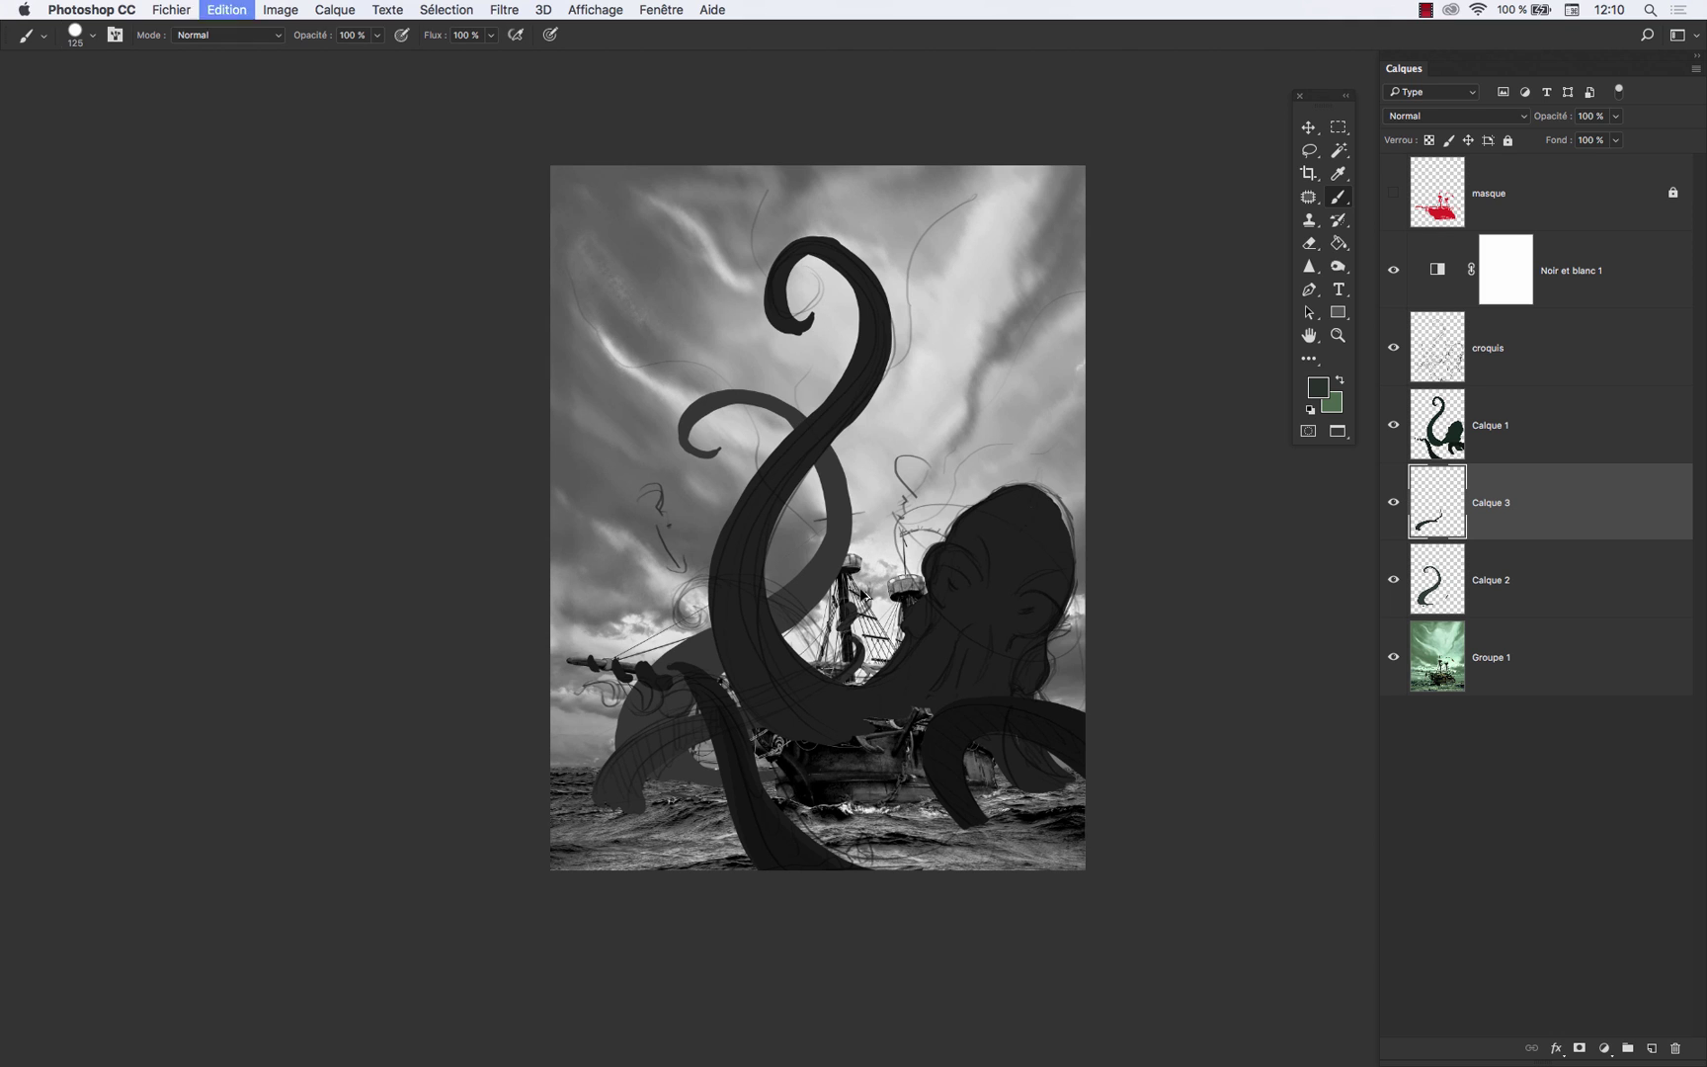
pyautogui.moveTo(839, 597)
pyautogui.mouseDown()
pyautogui.moveTo(871, 561)
pyautogui.moveTo(846, 571)
pyautogui.moveTo(880, 582)
pyautogui.mouseUp()
pyautogui.press('super+z')
pyautogui.press('super+z')
pyautogui.press('super+z')
pyautogui.moveTo(973, 822); pyautogui.dragTo(948, 784)
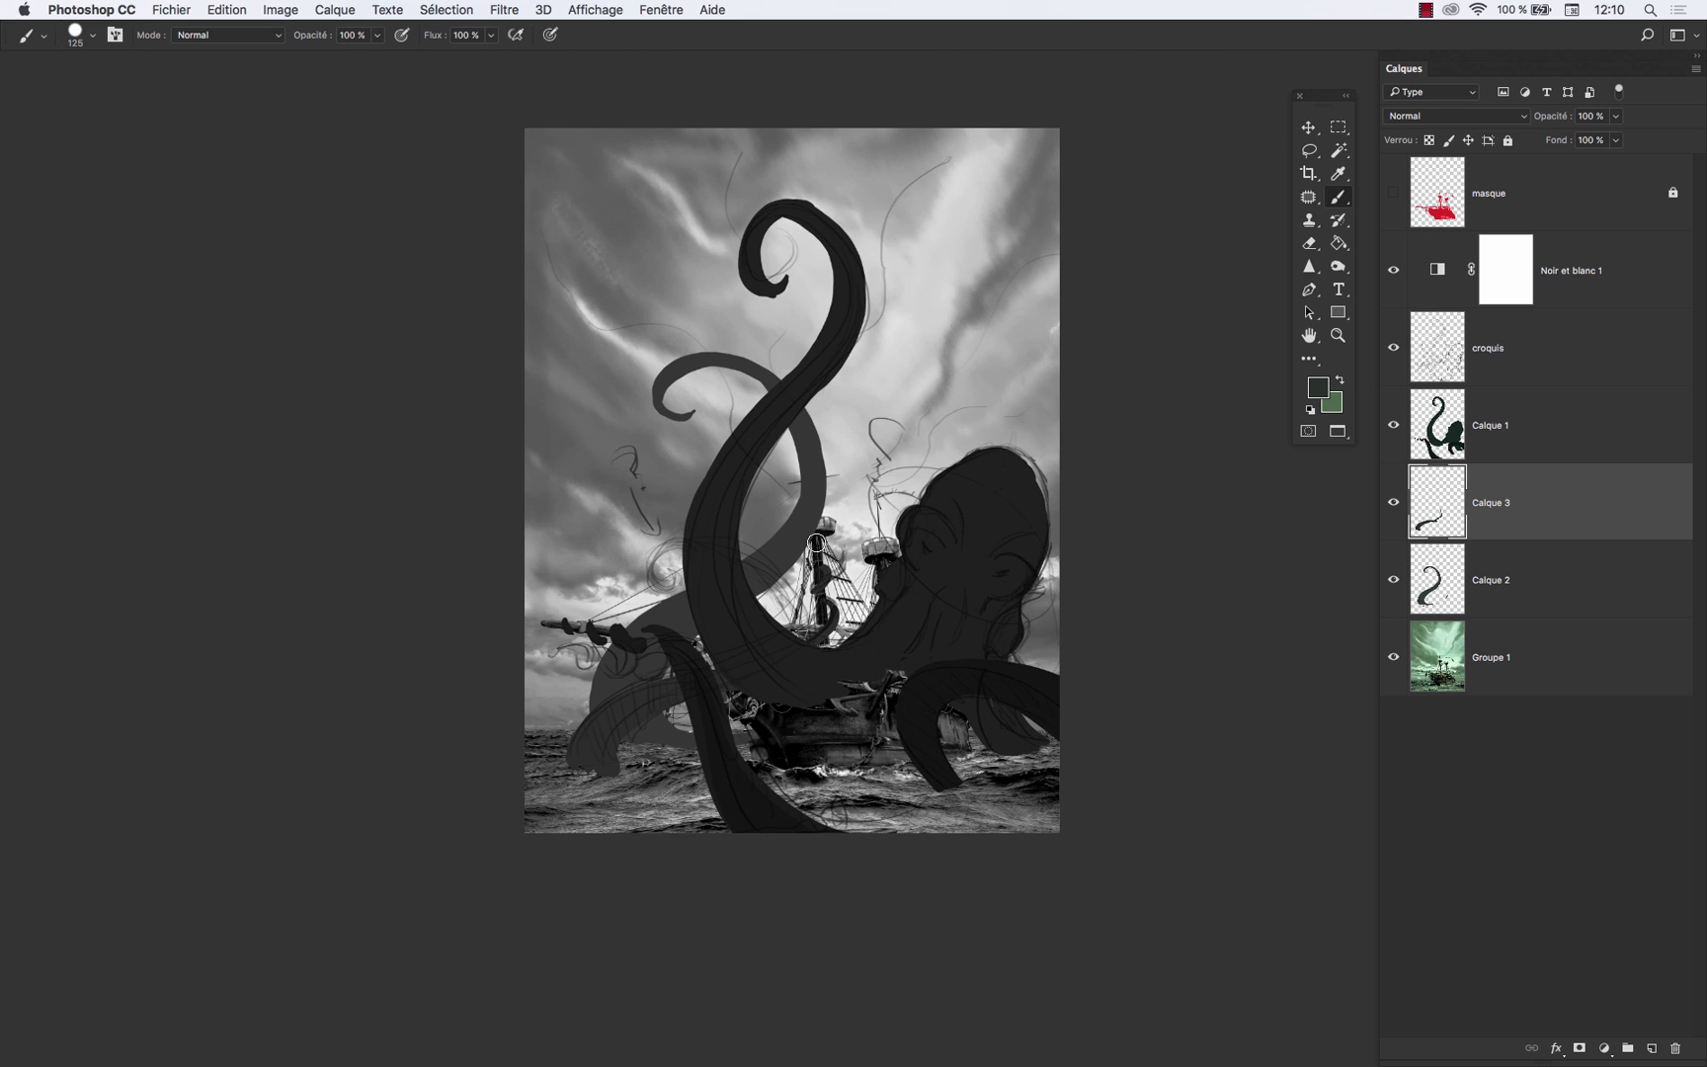
pyautogui.moveTo(815, 554); pyautogui.dragTo(840, 546)
pyautogui.press('super+z')
pyautogui.moveTo(817, 882); pyautogui.dragTo(835, 805)
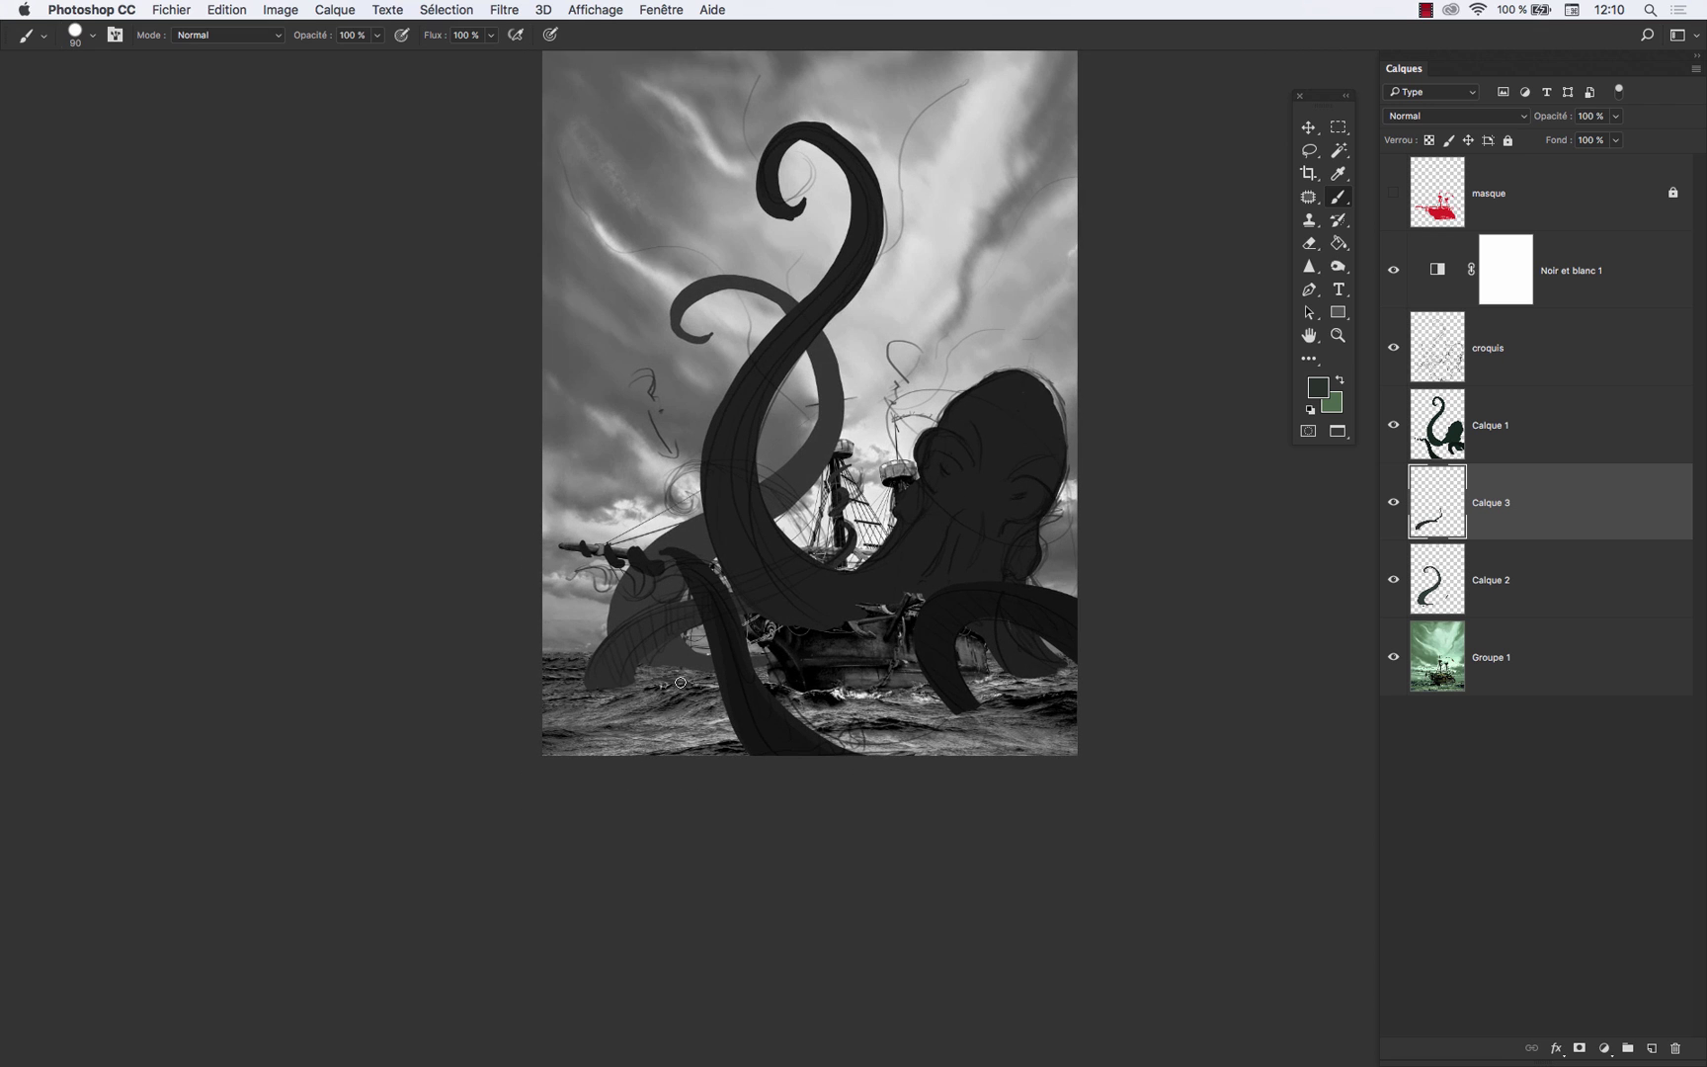
pyautogui.moveTo(1151, 531); pyautogui.dragTo(1103, 667)
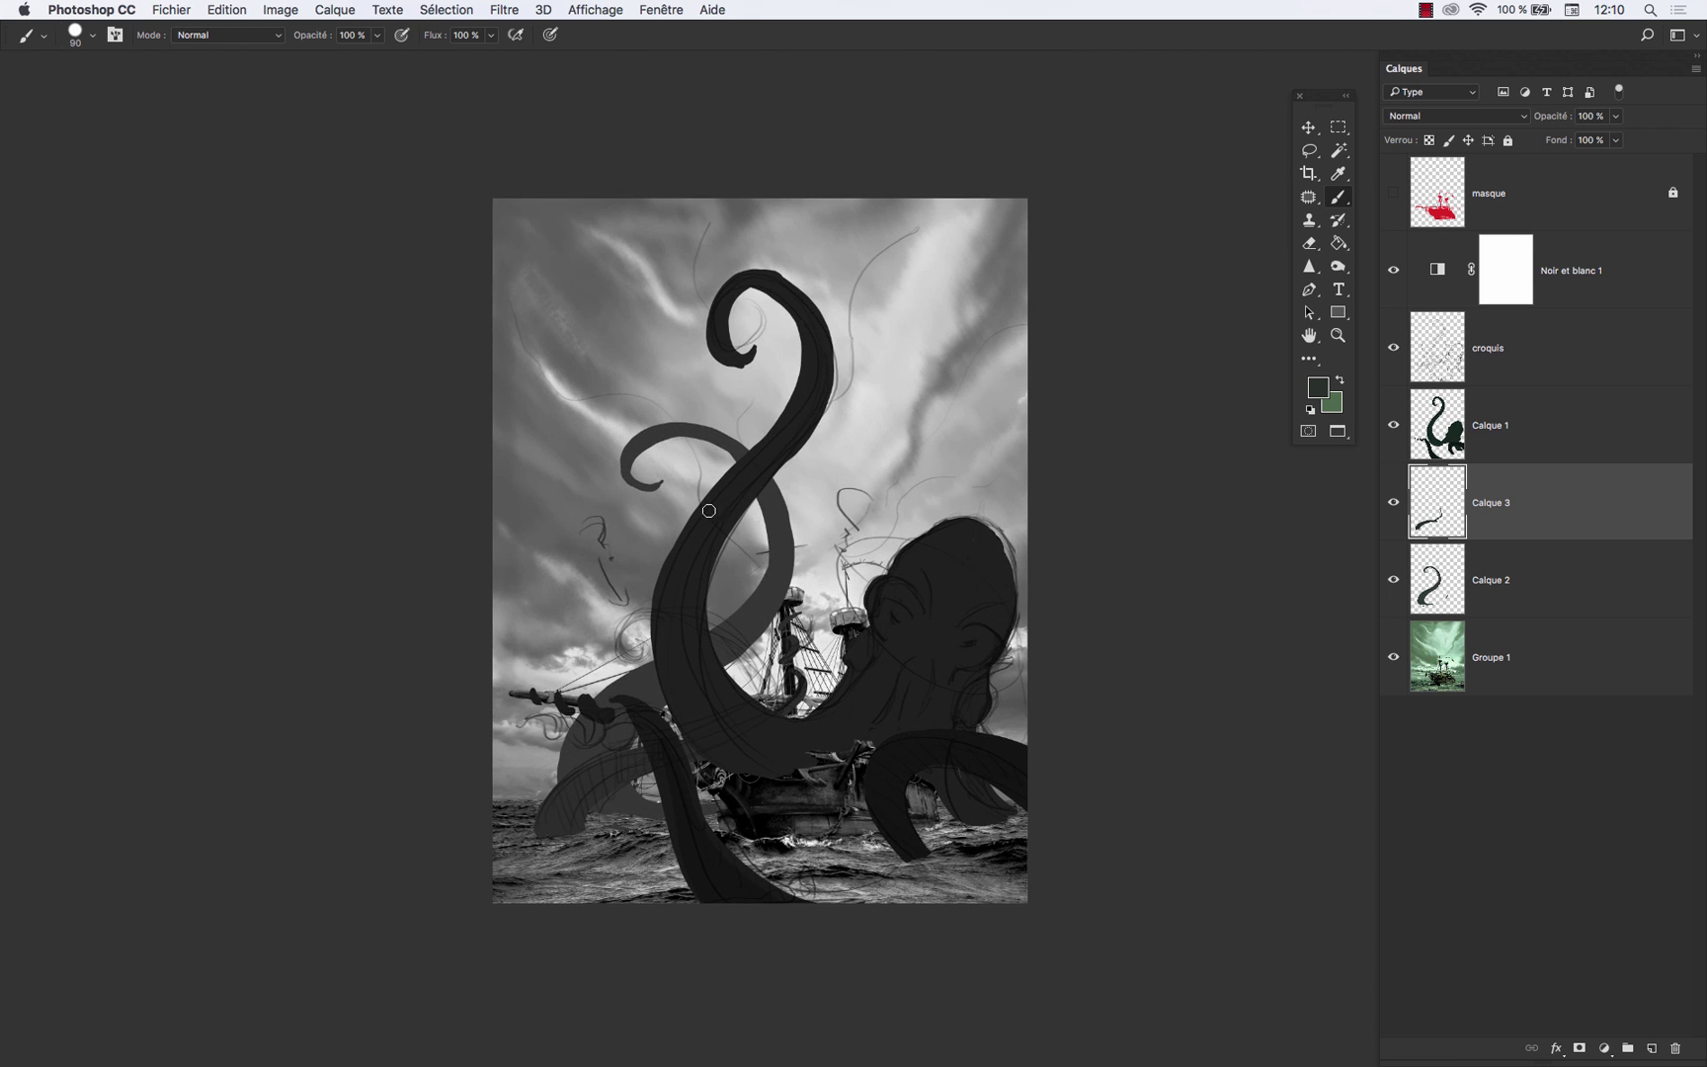
# - Rotate the background tentacle on Calque 2 to about -22.6°, scale it to about 86.9 % and place it rising behind the ship's bow
pyautogui.click(1434, 598)
pyautogui.click(1395, 581)
pyautogui.click(1396, 582)
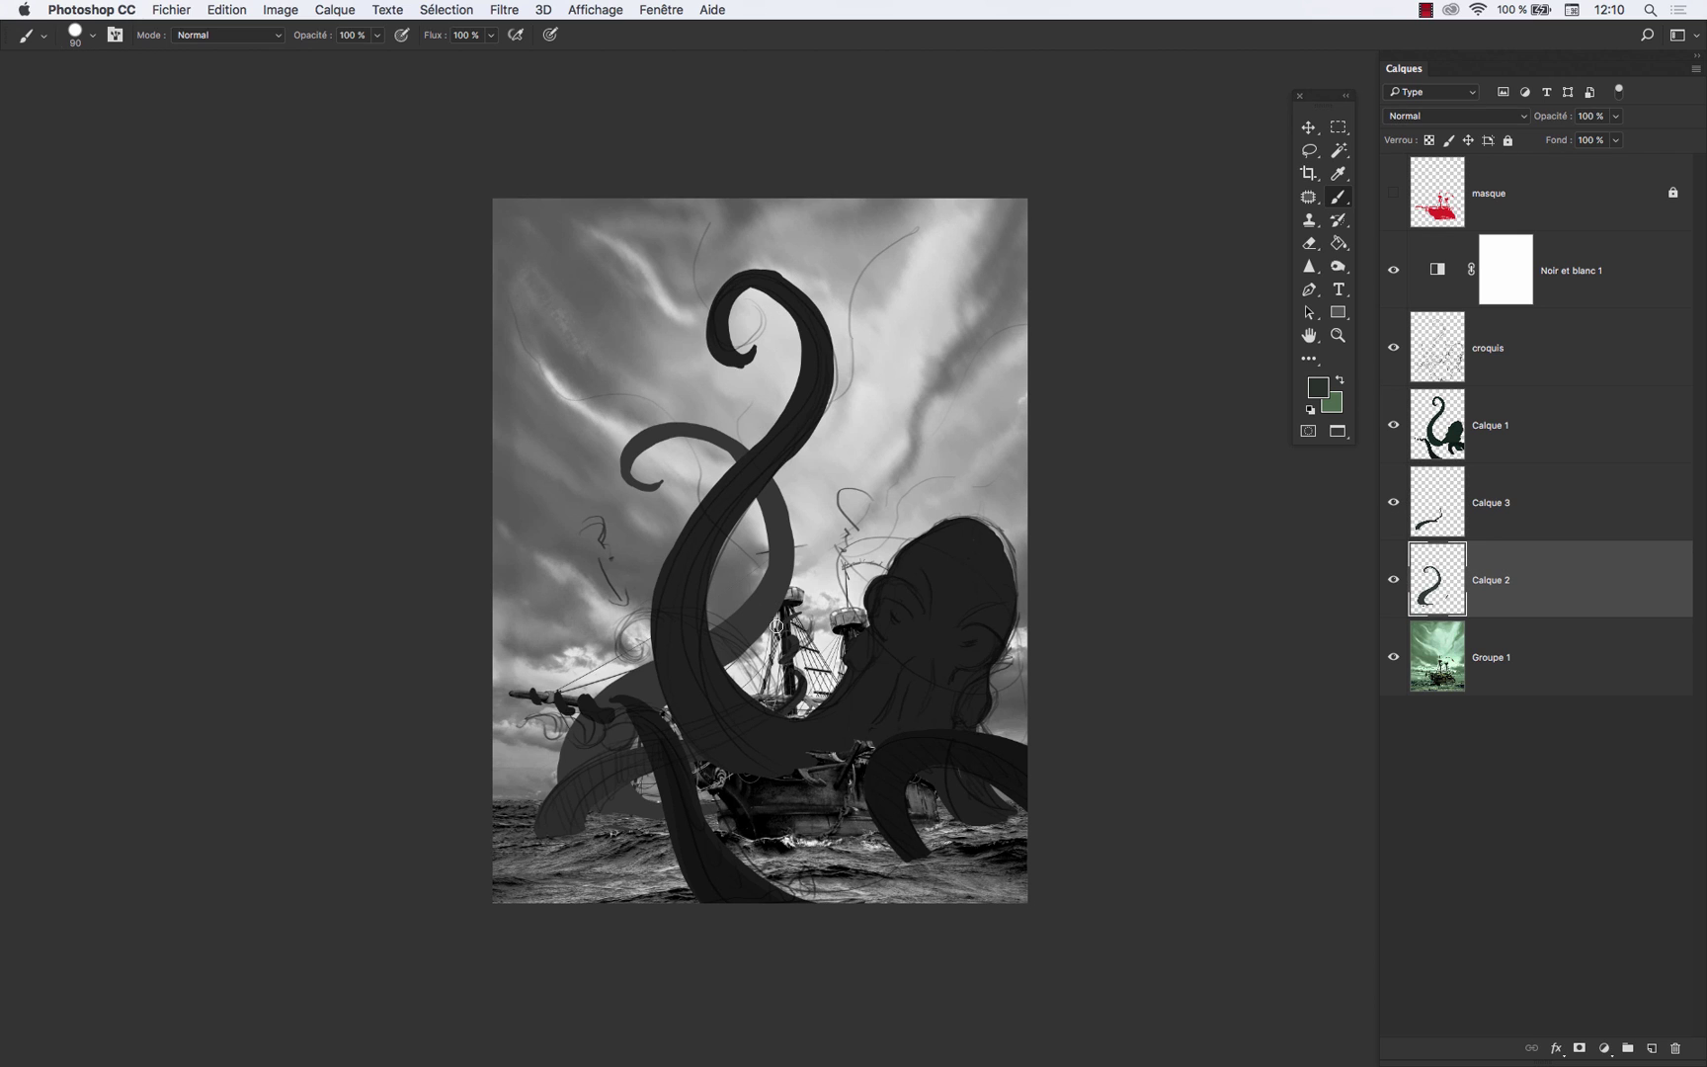
pyautogui.rightClick(830, 644)
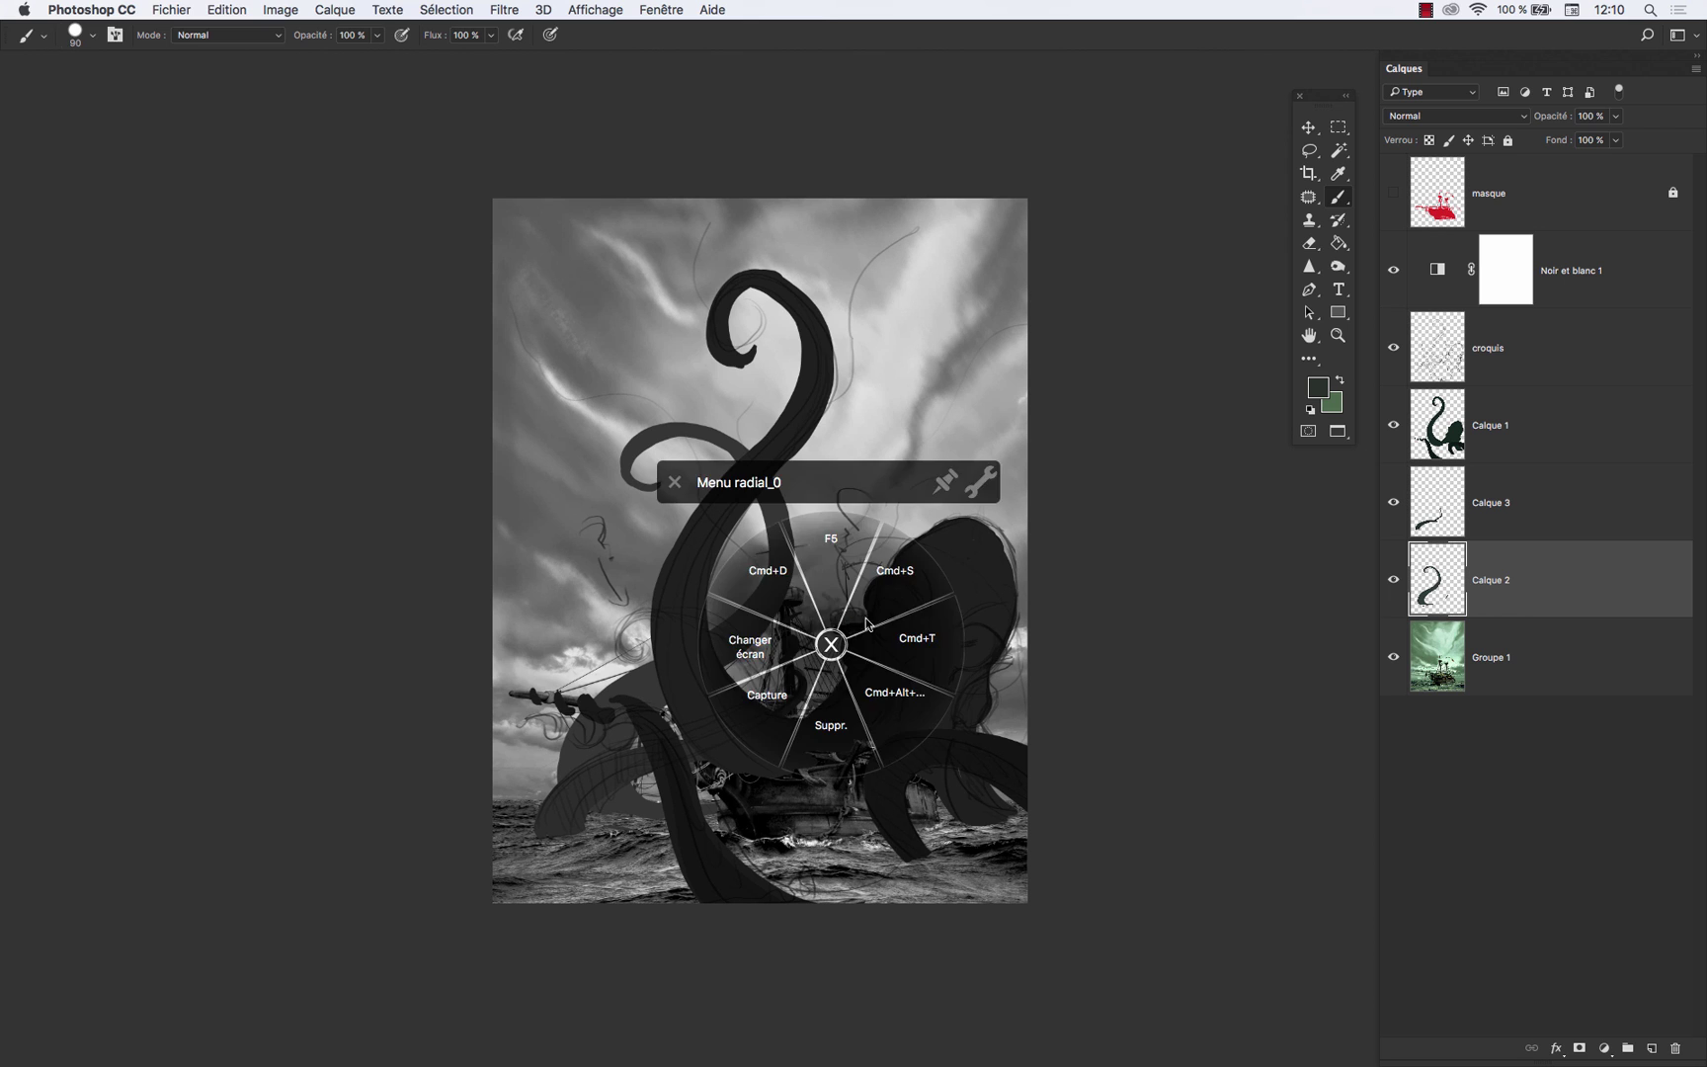
pyautogui.click(944, 644)
pyautogui.moveTo(980, 529); pyautogui.dragTo(917, 463)
pyautogui.moveTo(852, 620); pyautogui.dragTo(807, 593)
pyautogui.moveTo(904, 475); pyautogui.dragTo(857, 486)
pyautogui.moveTo(828, 656)
pyautogui.mouseDown()
pyautogui.moveTo(810, 651)
pyautogui.moveTo(844, 660)
pyautogui.moveTo(812, 652)
pyautogui.mouseUp()
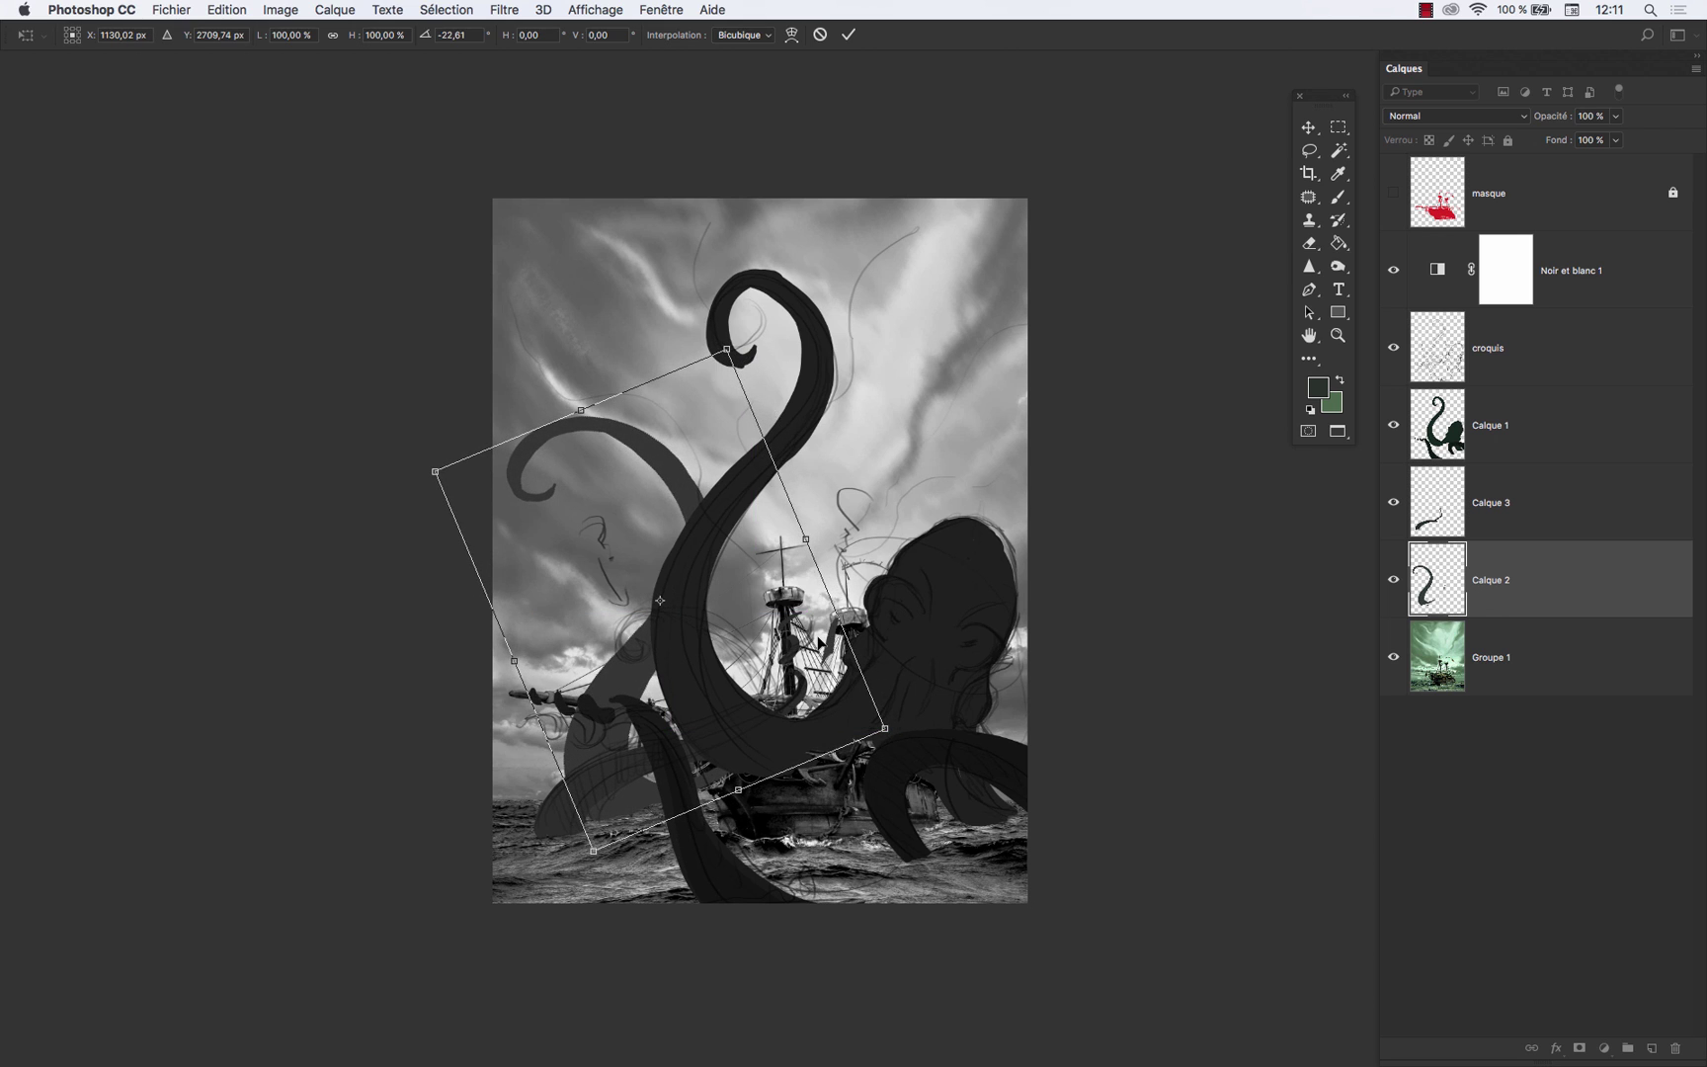
pyautogui.moveTo(726, 349); pyautogui.dragTo(708, 415)
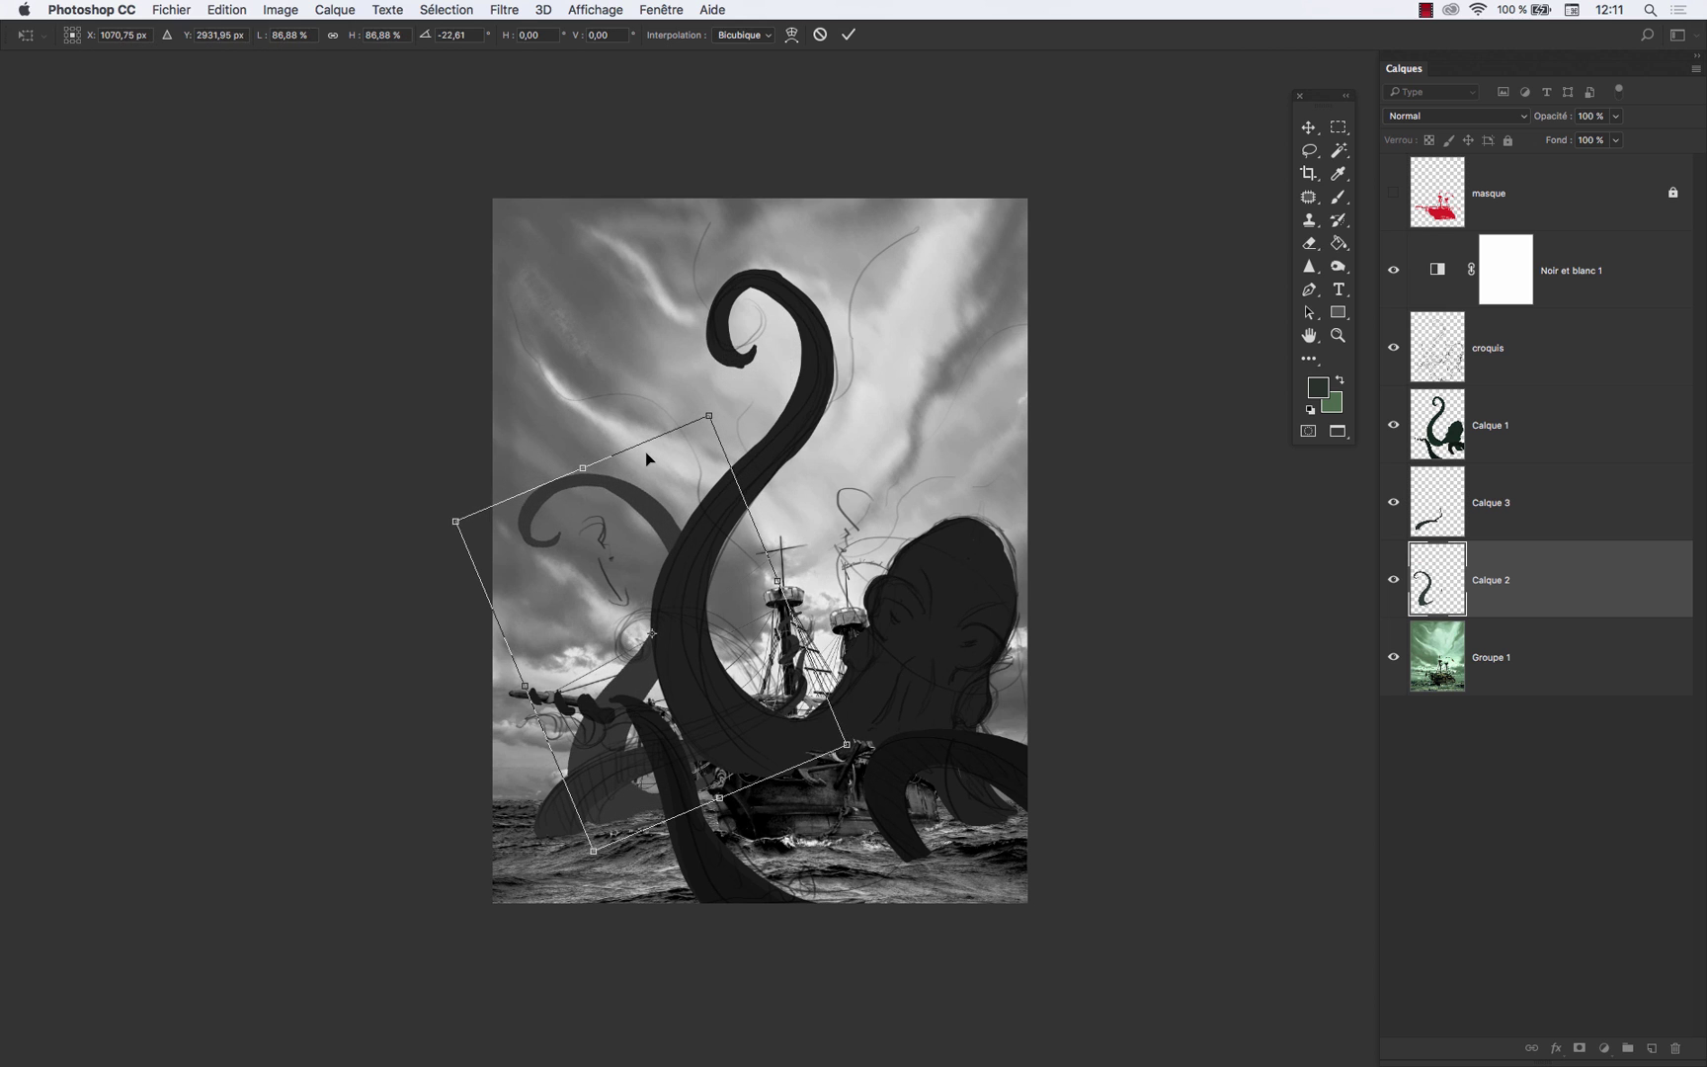
pyautogui.press('Return')
# - Remove the background tentacle's curled tip and extend its base along the waterline toward the hull in its sampled grey
pyautogui.press('b')
pyautogui.press('super+alt+z')
pyautogui.press('super+alt+z')
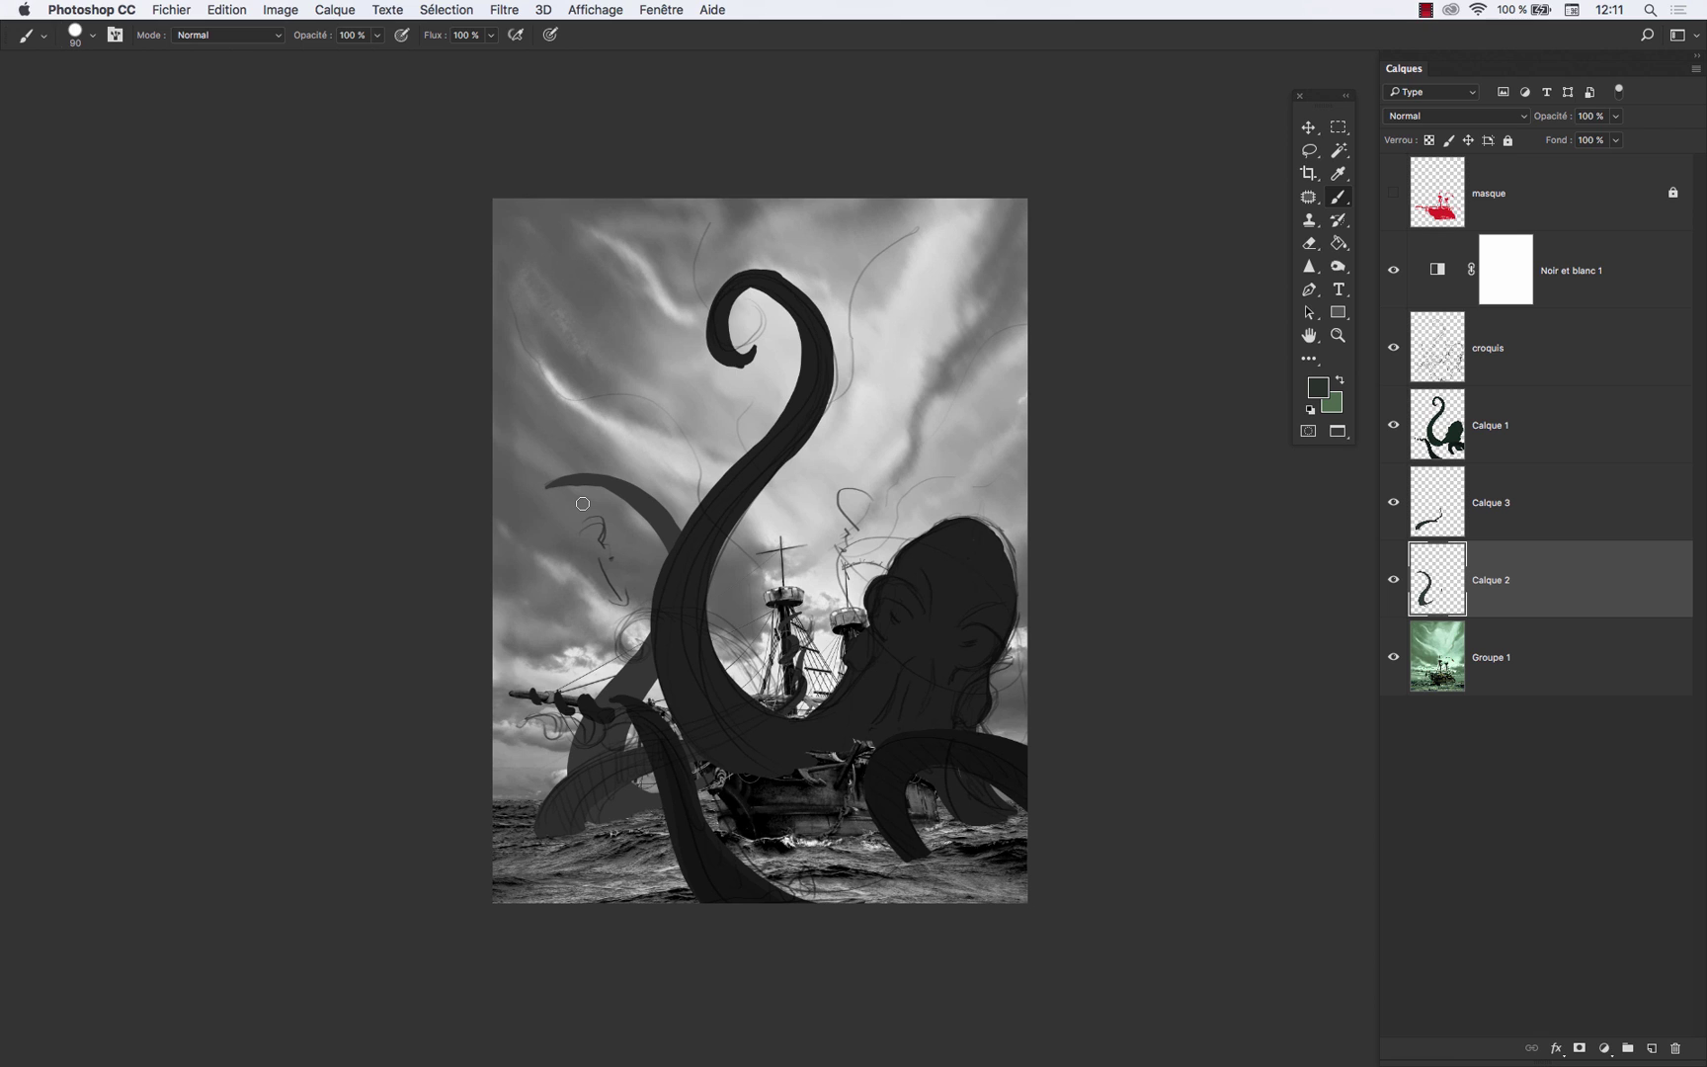
pyautogui.keyDown('alt'); pyautogui.click(632, 799); pyautogui.keyUp('alt')
pyautogui.moveTo(722, 773)
pyautogui.mouseDown()
pyautogui.moveTo(643, 808)
pyautogui.moveTo(735, 806)
pyautogui.moveTo(737, 791)
pyautogui.mouseUp()
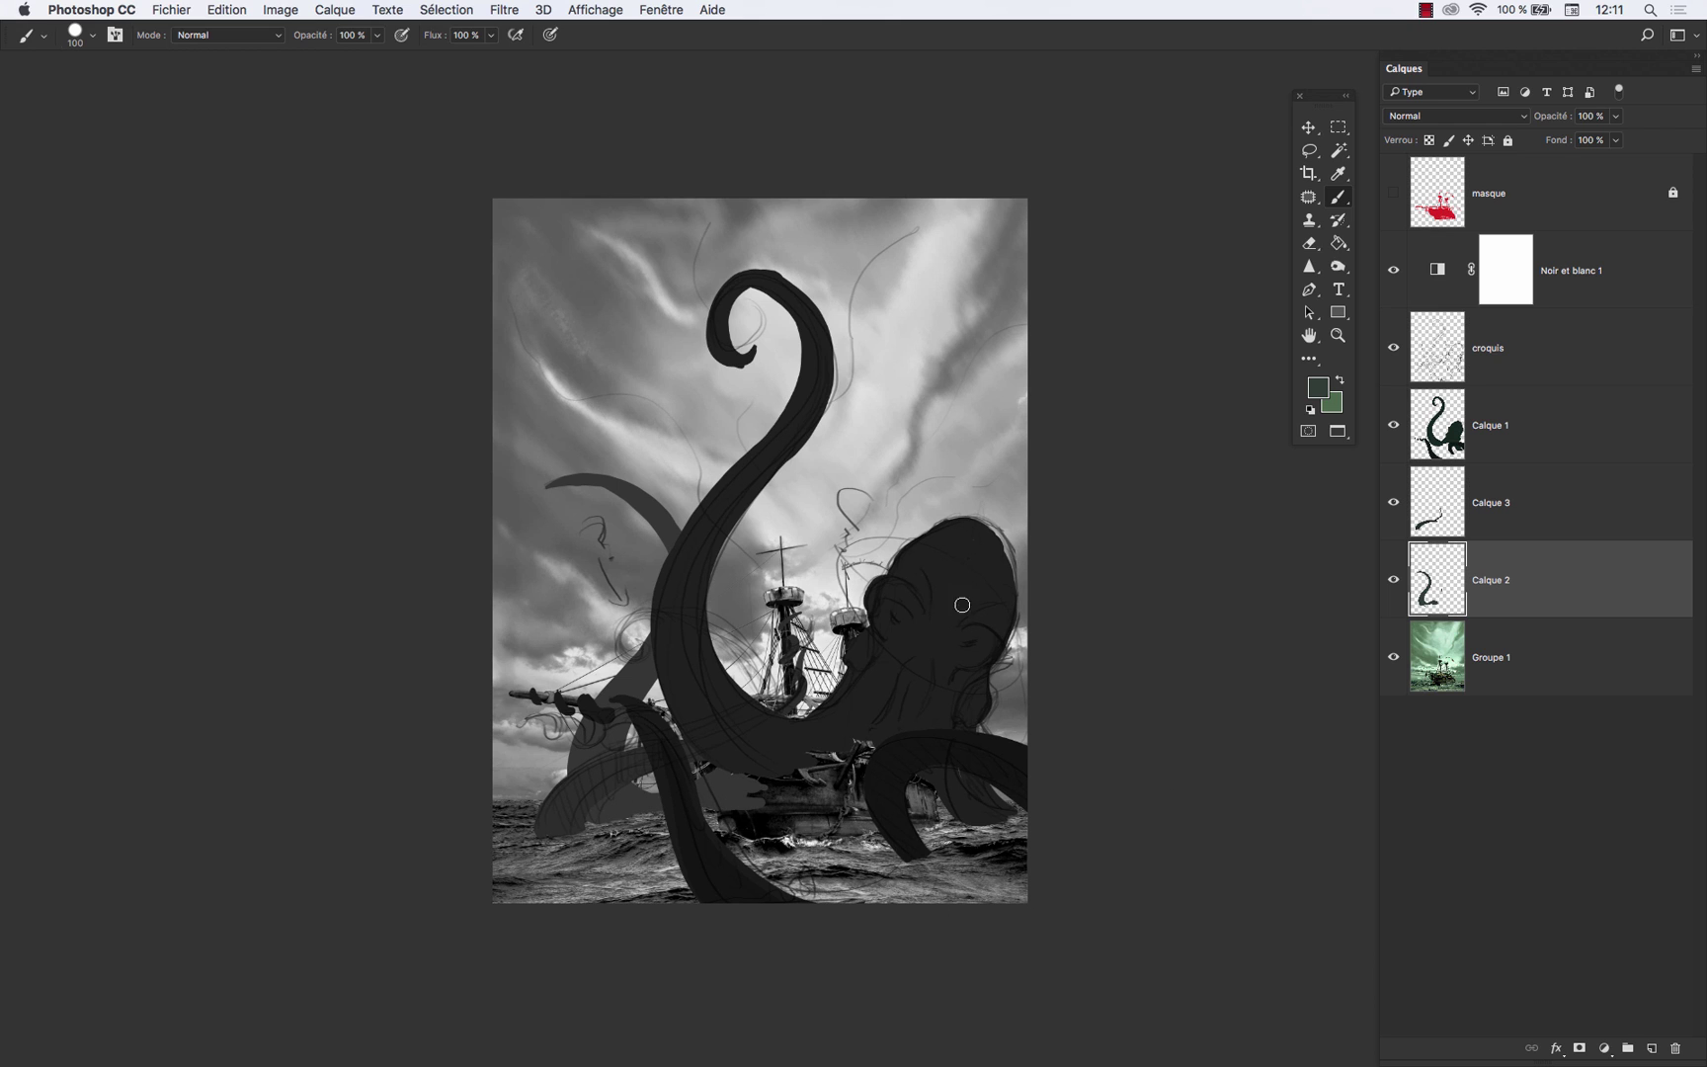
# - Flip the whole canvas horizontally
pyautogui.moveTo(972, 854); pyautogui.dragTo(982, 790)
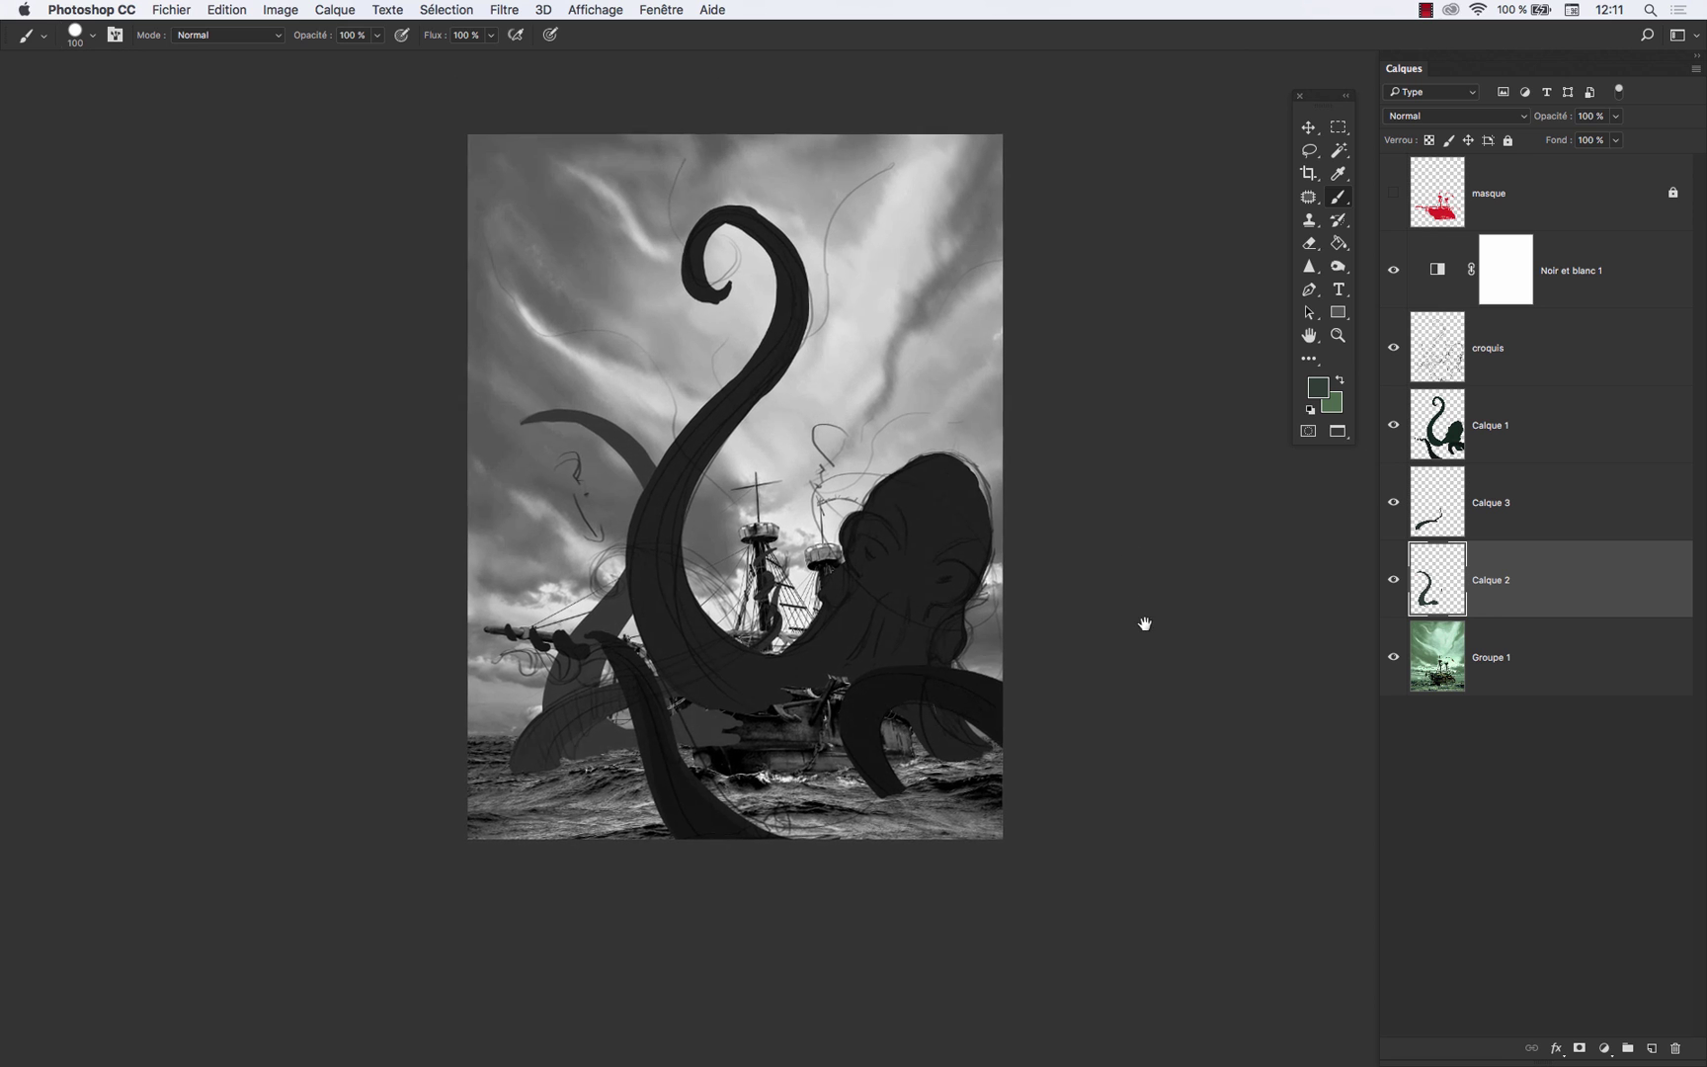
pyautogui.click(271, 12)
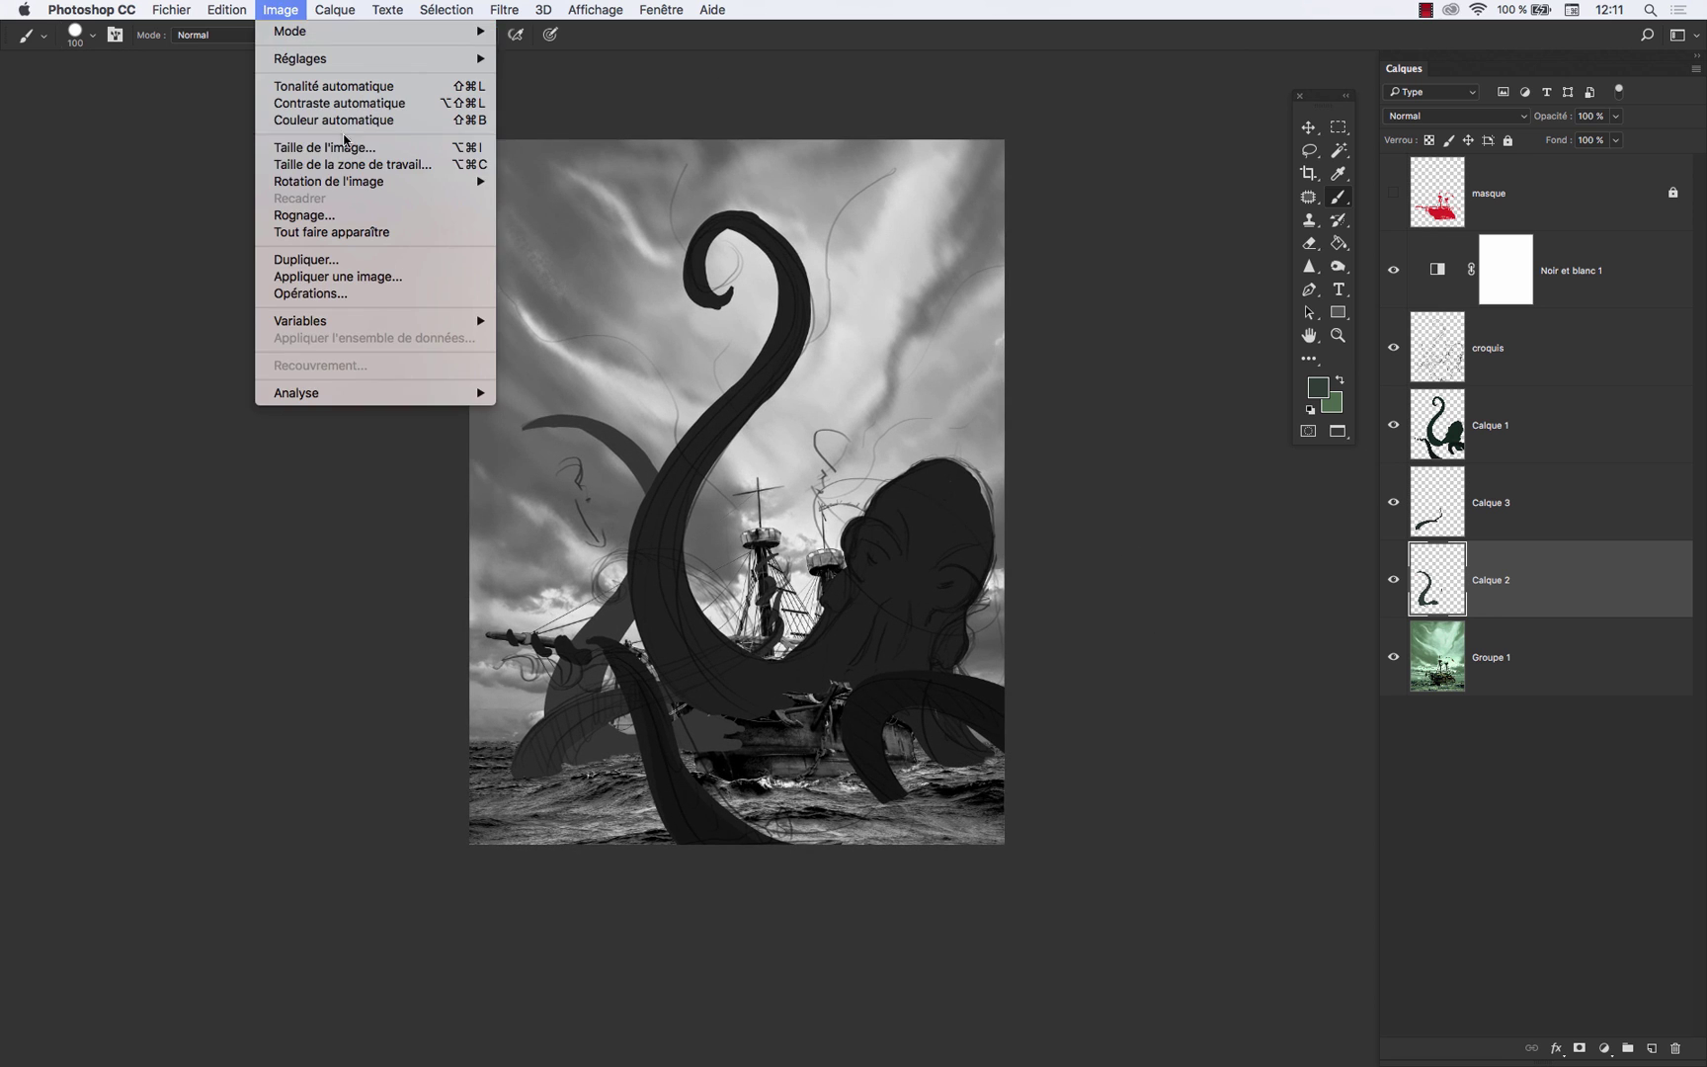
pyautogui.moveTo(379, 181)
pyautogui.click(611, 263)
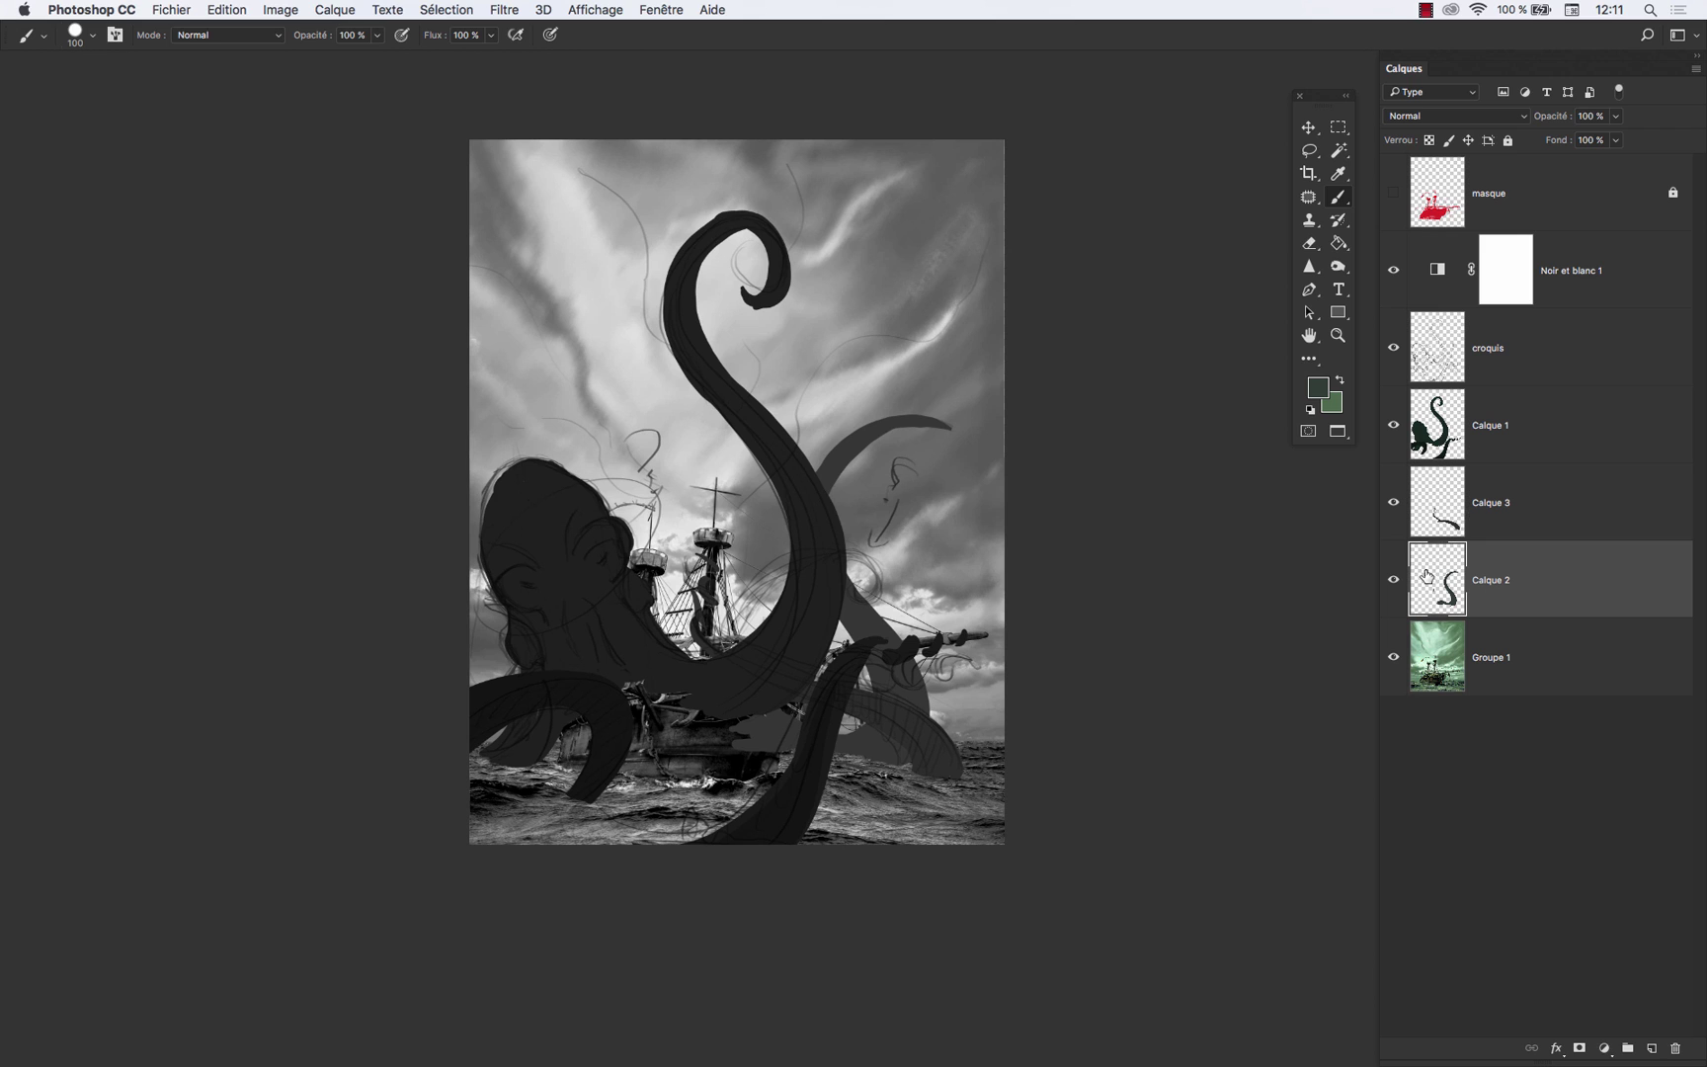
# - Lasso the large S-shaped foreground tentacle on Calque 1, from its curled tip down to its base over the ship
pyautogui.click(1426, 429)
pyautogui.click(1394, 425)
pyautogui.click(1393, 425)
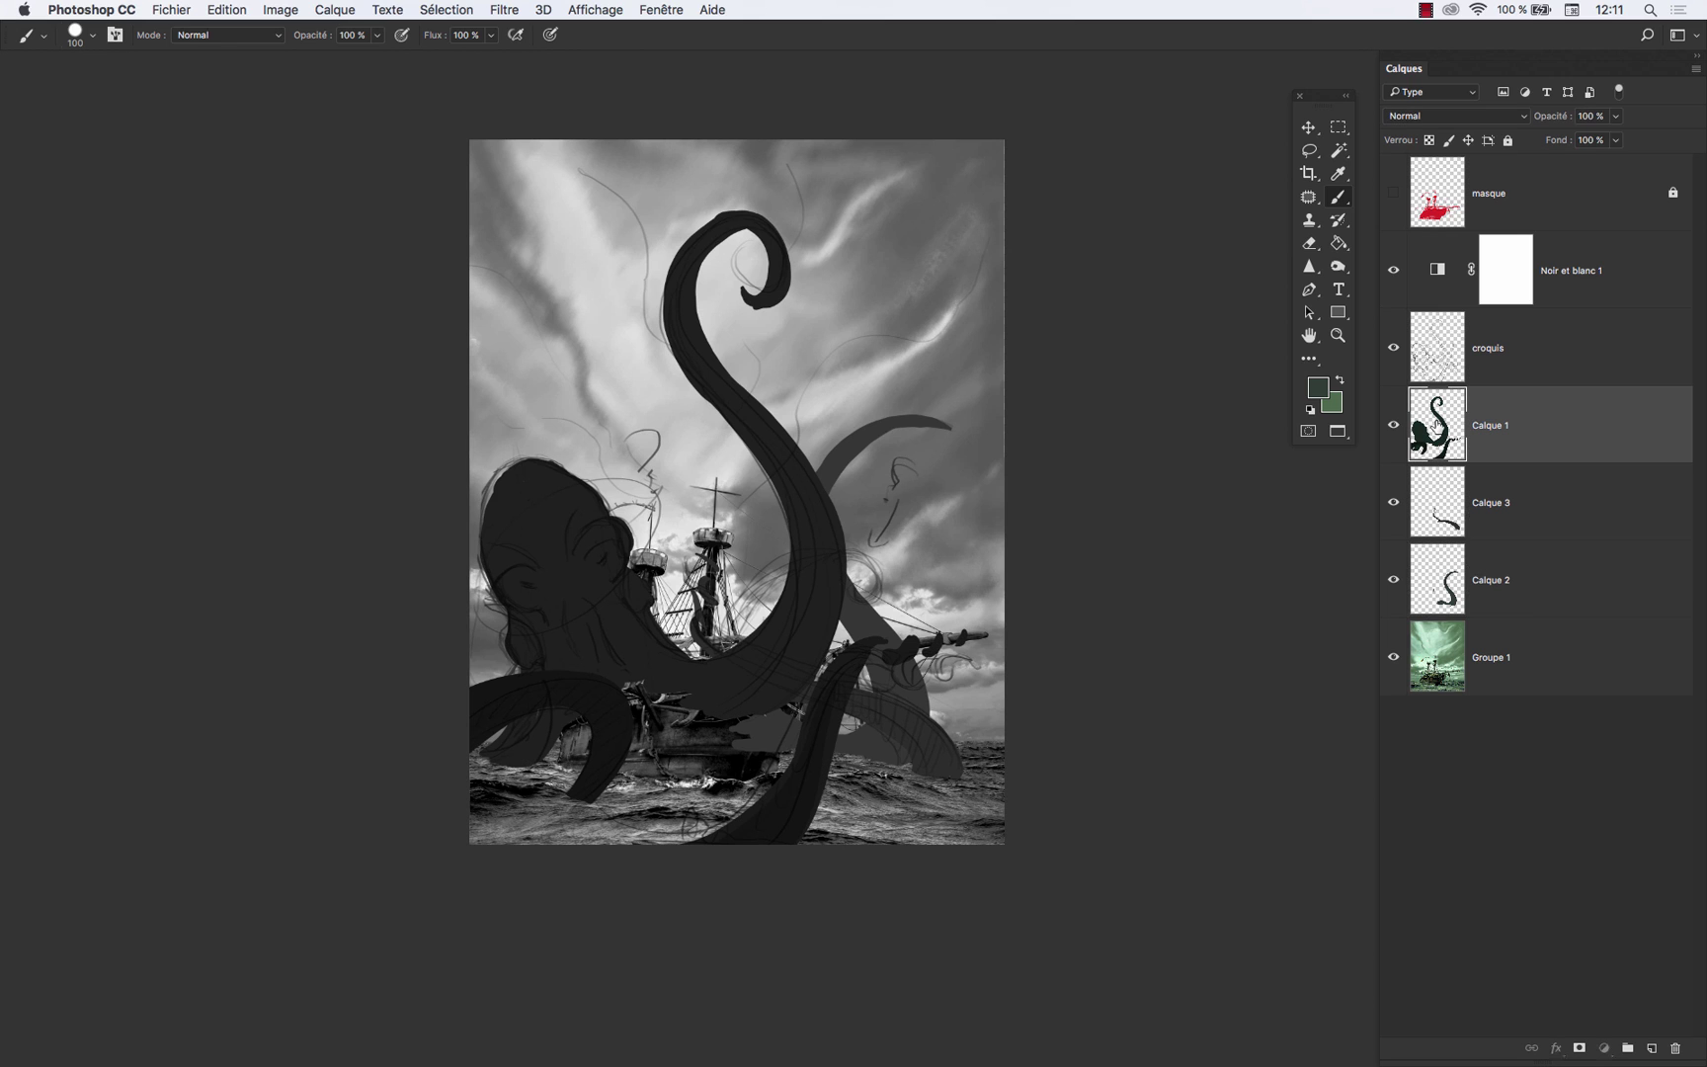
pyautogui.click(1309, 150)
pyautogui.moveTo(771, 336)
pyautogui.mouseDown()
pyautogui.moveTo(643, 232)
pyautogui.moveTo(725, 488)
pyautogui.moveTo(701, 686)
pyautogui.moveTo(798, 726)
pyautogui.moveTo(833, 673)
pyautogui.moveTo(863, 545)
pyautogui.moveTo(832, 283)
pyautogui.mouseUp()
pyautogui.moveTo(843, 646)
pyautogui.mouseDown()
pyautogui.moveTo(822, 669)
pyautogui.moveTo(822, 746)
pyautogui.mouseUp()
# - Enlarge the selected tentacle to about 119 % width and 106 % height, keeping it joined to the octopus's body
pyautogui.rightClick(872, 678)
pyautogui.click(942, 664)
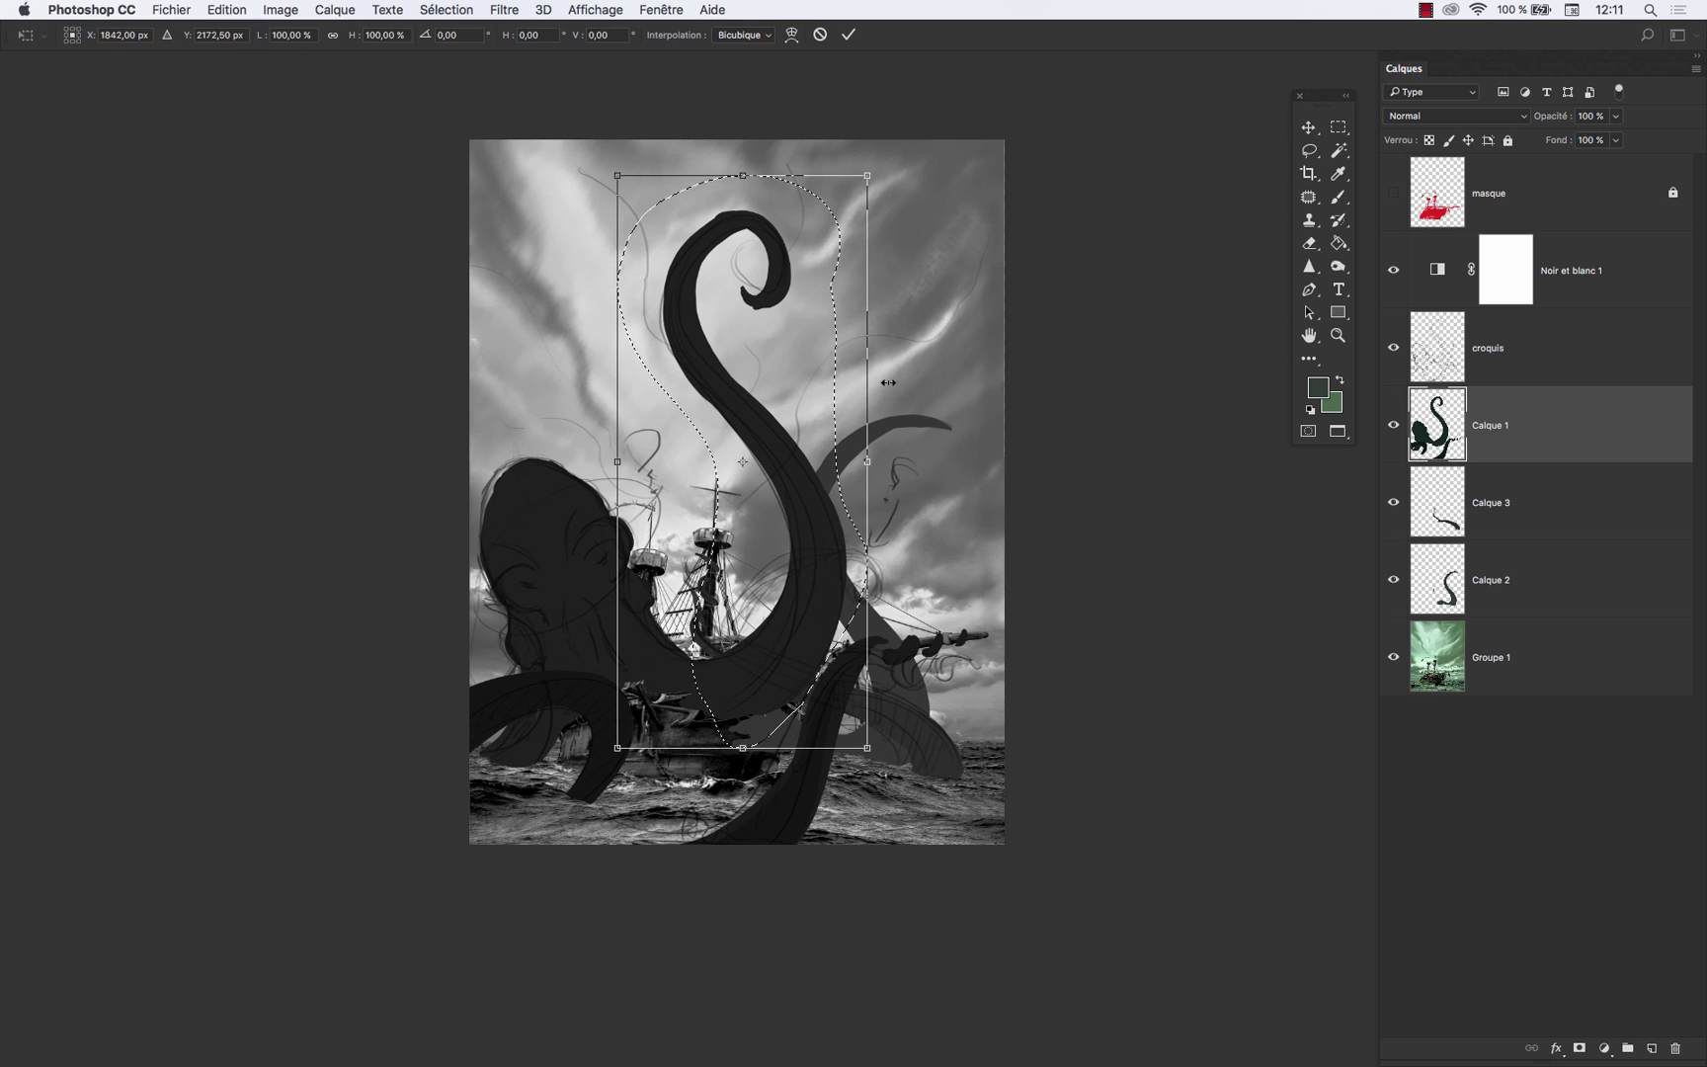
pyautogui.moveTo(874, 176); pyautogui.dragTo(922, 138)
pyautogui.moveTo(615, 434); pyautogui.dragTo(584, 434)
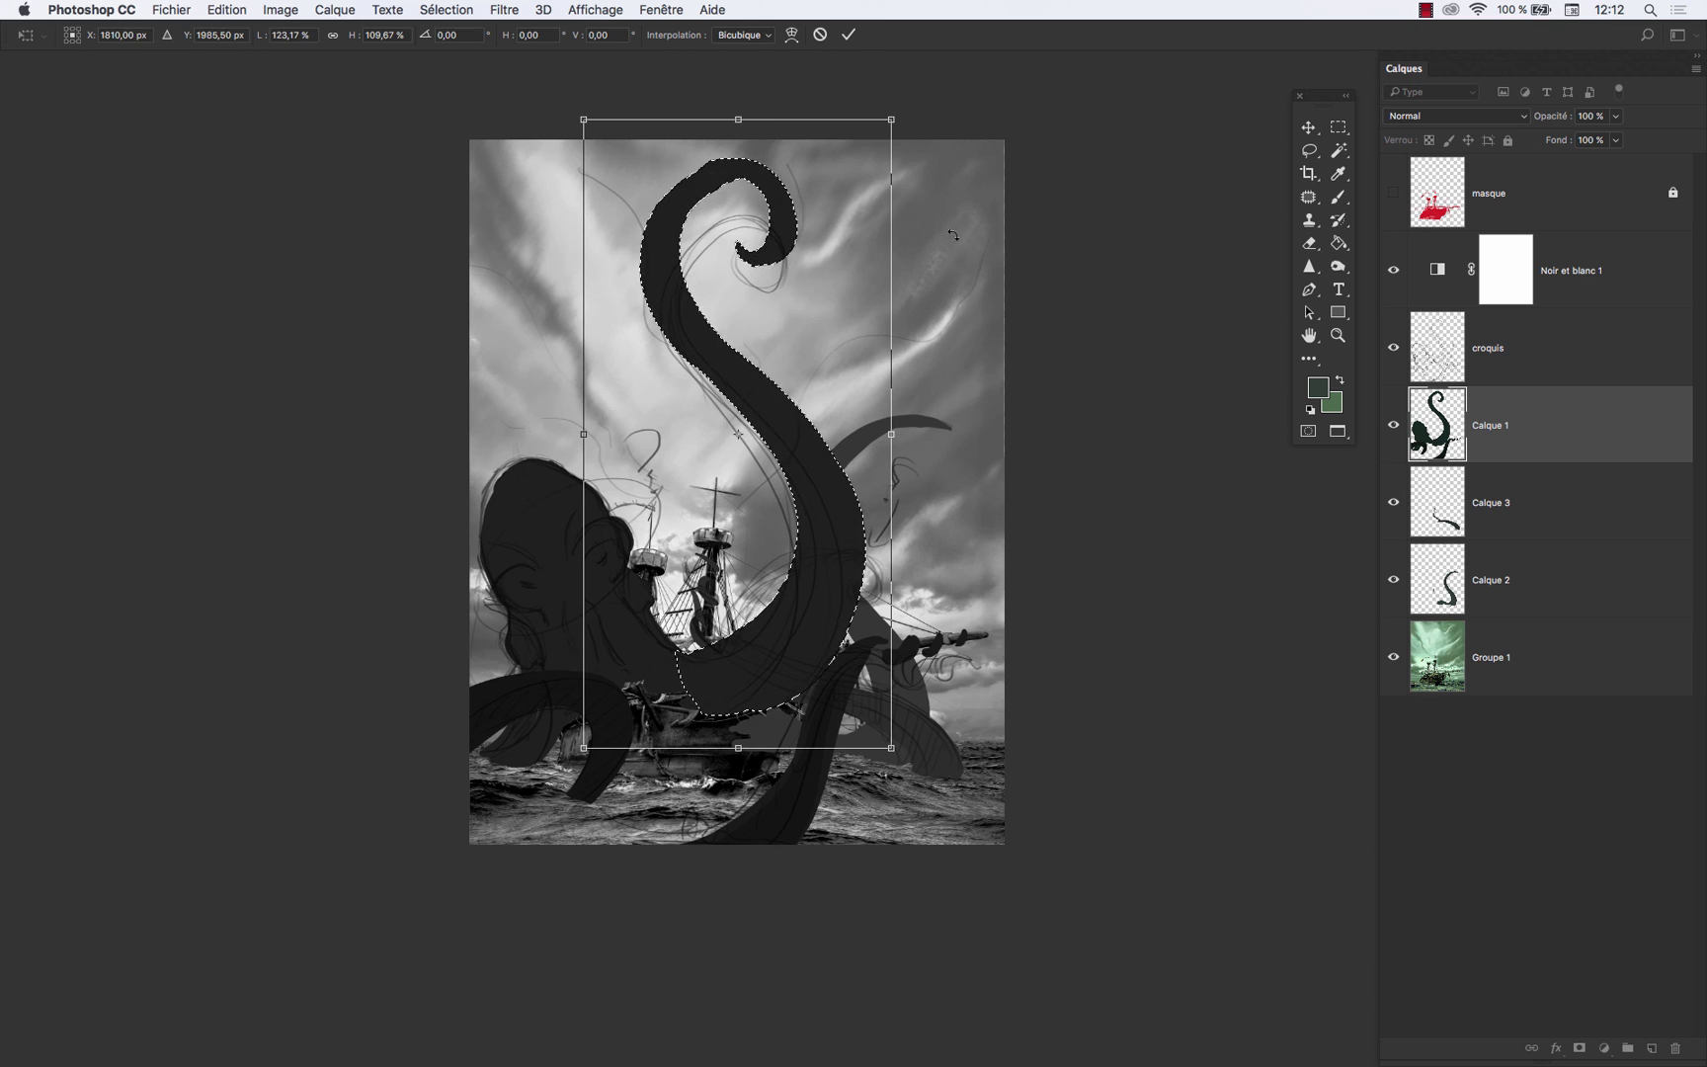
pyautogui.moveTo(891, 119); pyautogui.dragTo(881, 138)
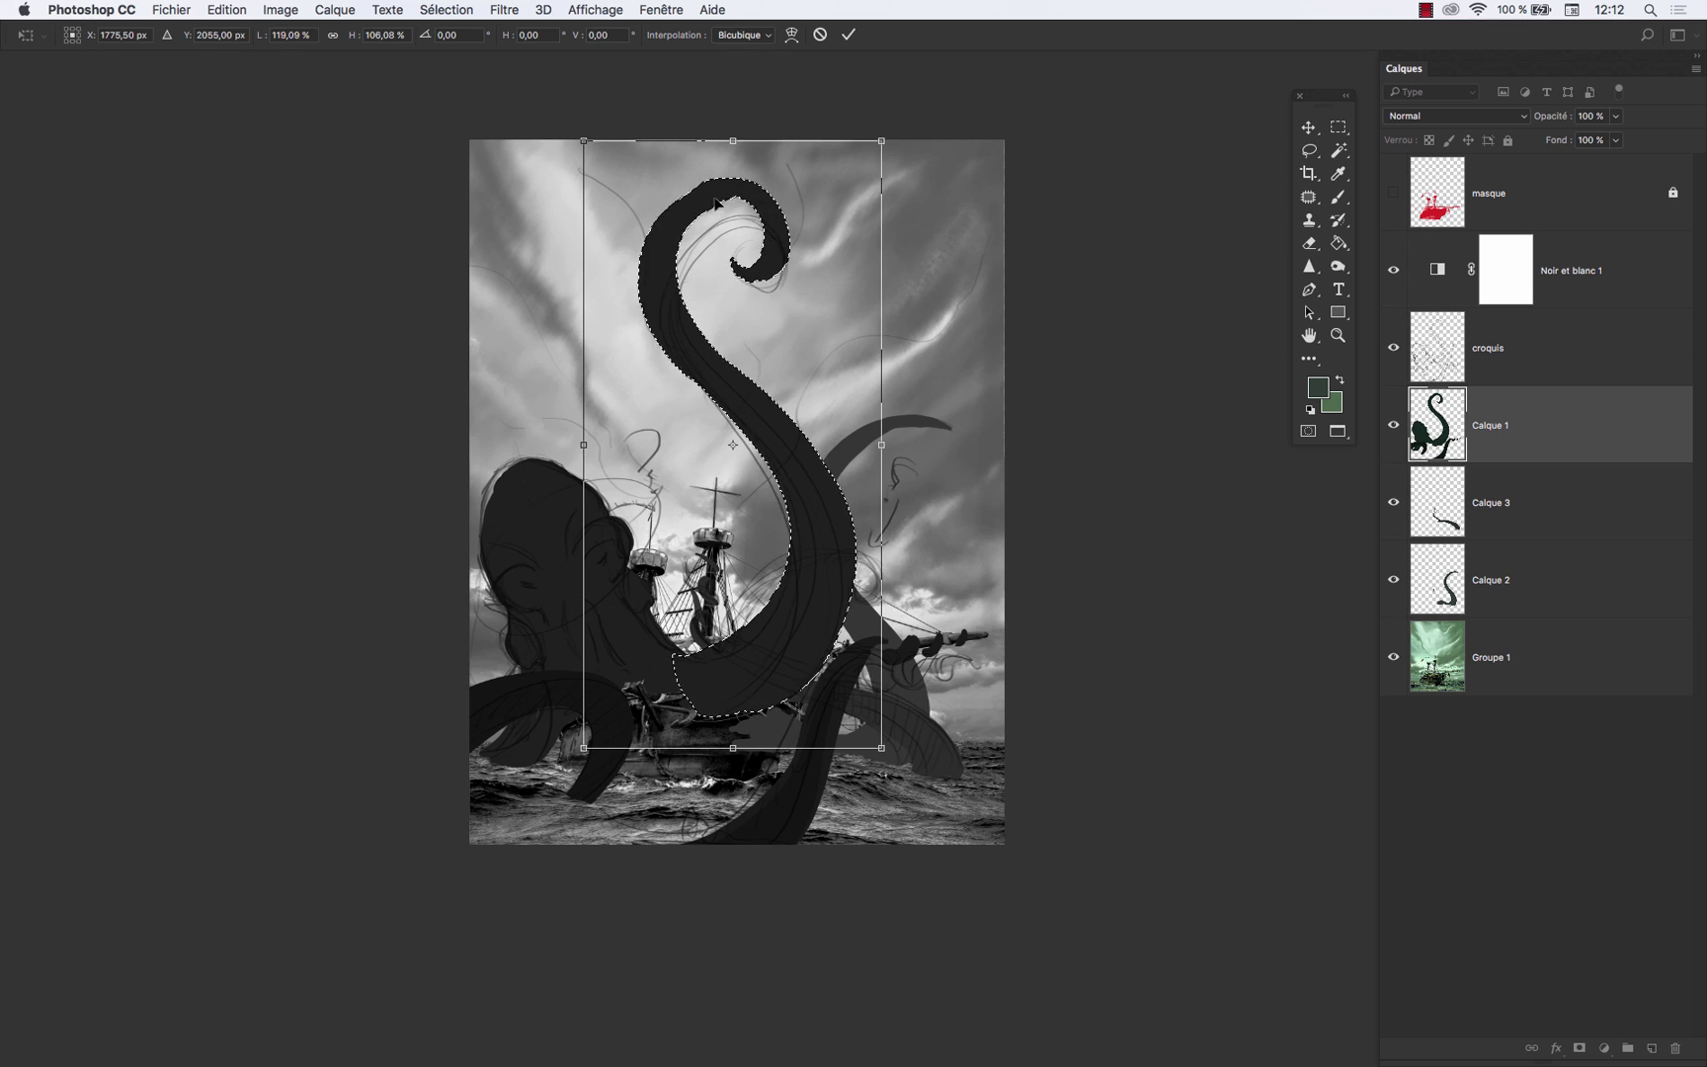
pyautogui.moveTo(756, 678); pyautogui.dragTo(781, 652)
# - Warp the selected tentacle to refine its base, bend and curled tip, apply the transformation and deselect it
pyautogui.rightClick(764, 643)
pyautogui.click(866, 753)
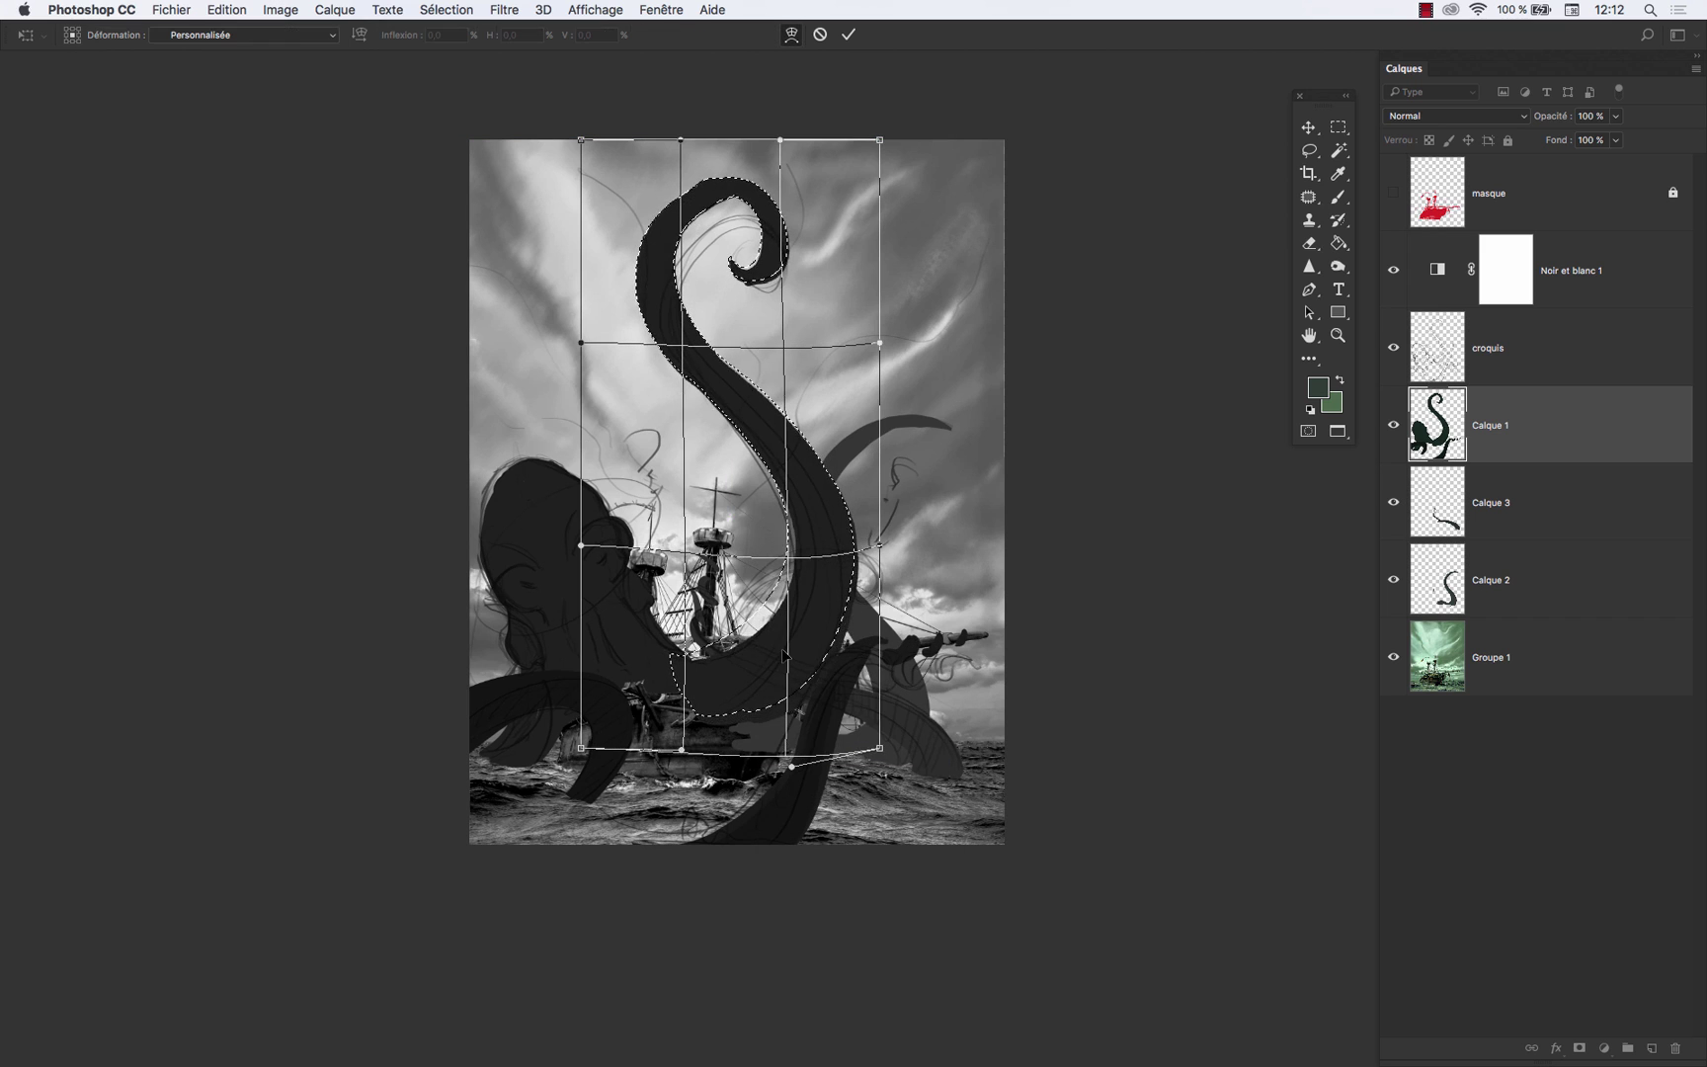
pyautogui.moveTo(675, 681); pyautogui.dragTo(669, 675)
pyautogui.moveTo(808, 532); pyautogui.dragTo(807, 538)
pyautogui.moveTo(670, 309); pyautogui.dragTo(661, 312)
pyautogui.moveTo(771, 231); pyautogui.dragTo(779, 232)
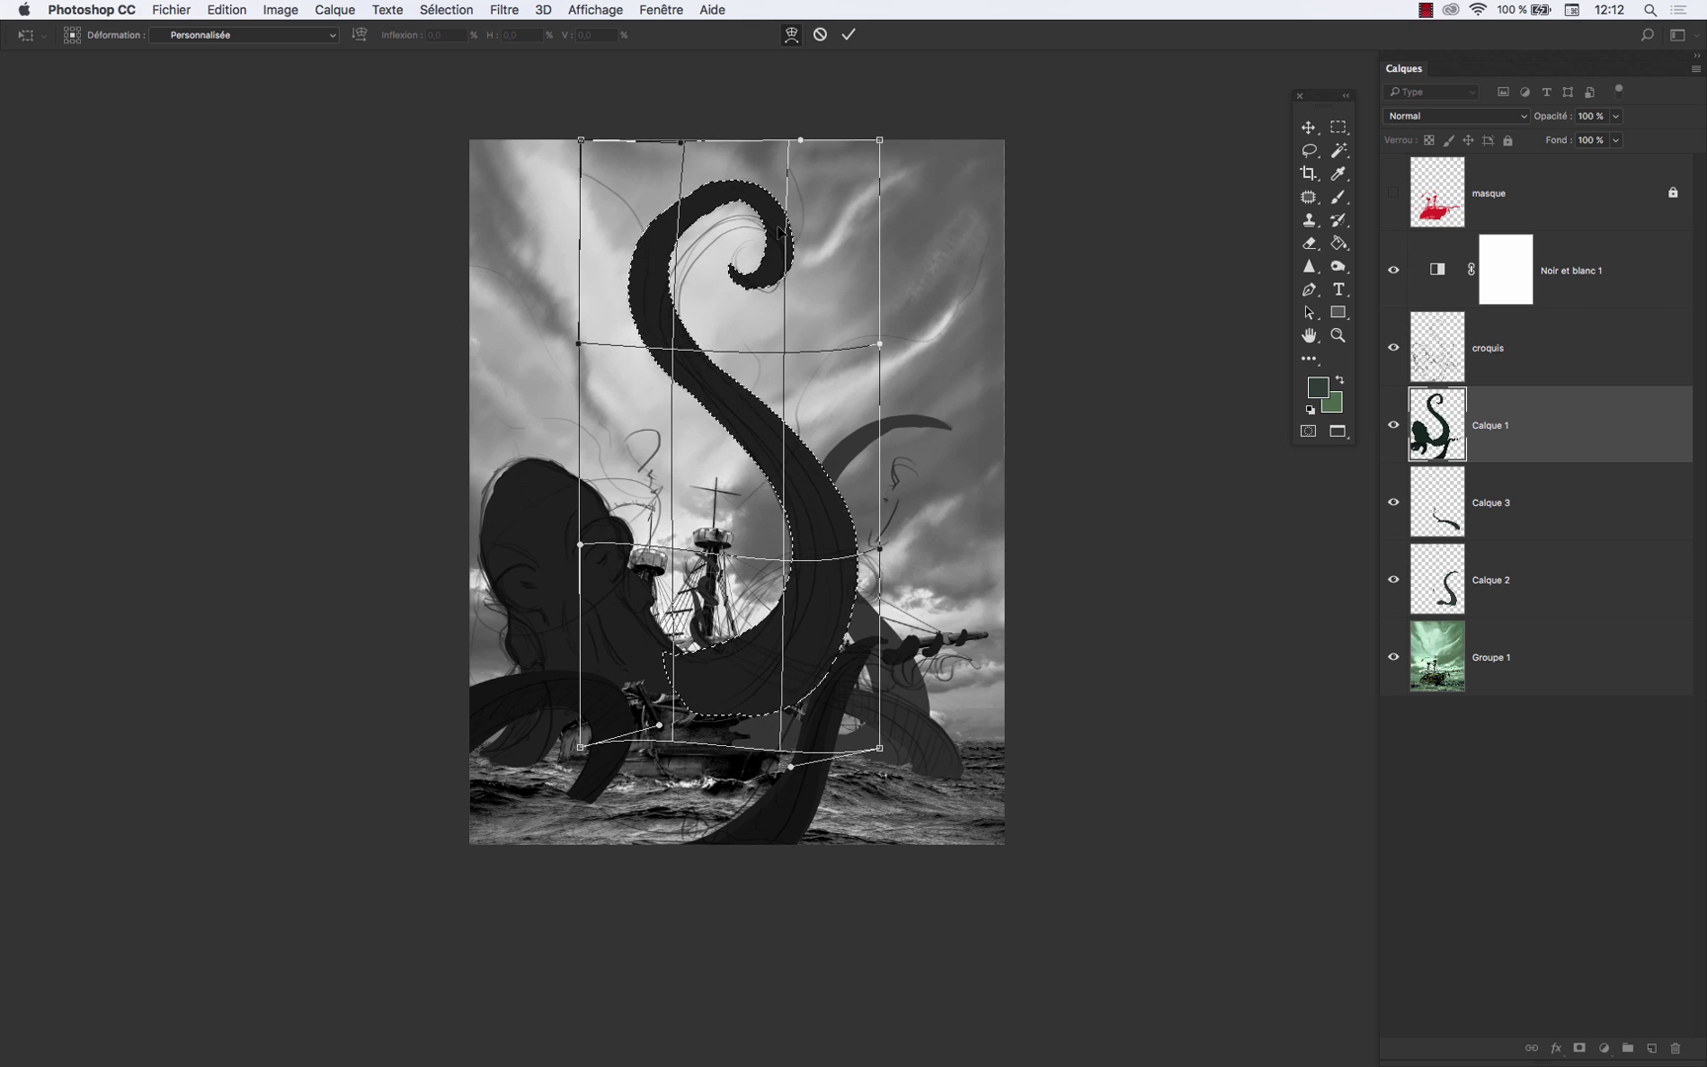
pyautogui.moveTo(879, 748); pyautogui.dragTo(860, 728)
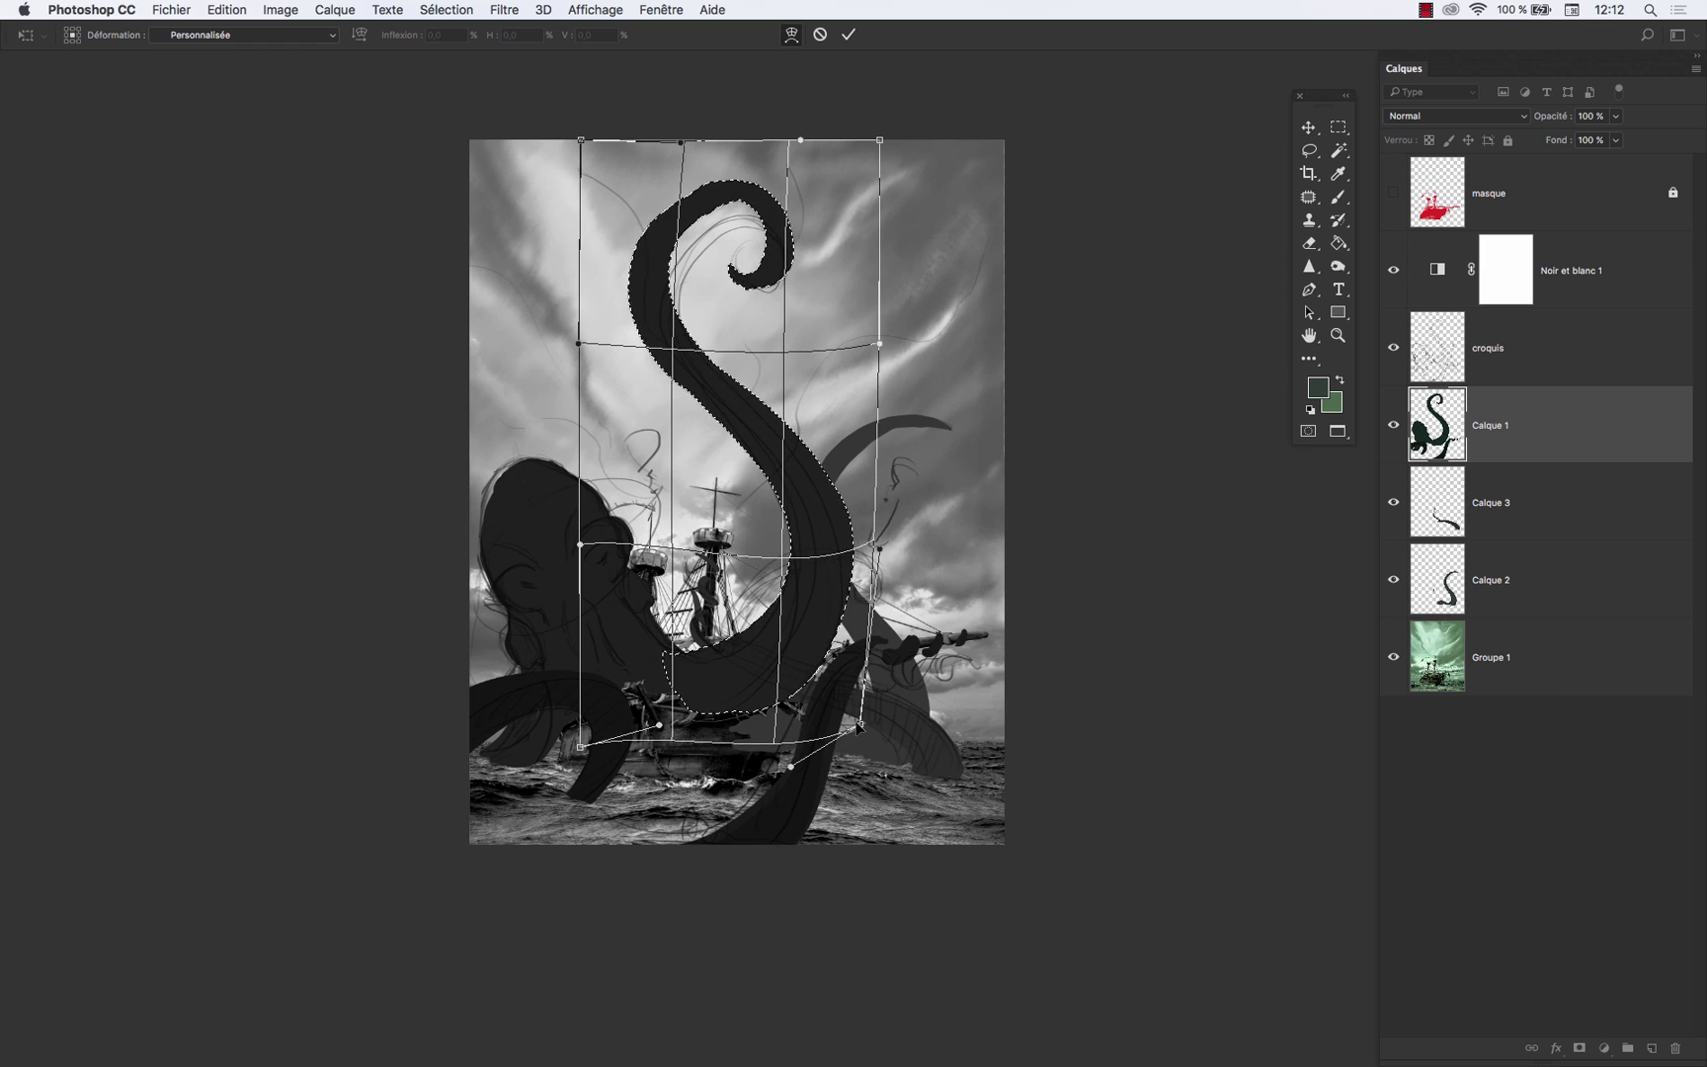
pyautogui.press('Return')
pyautogui.press('super+d')
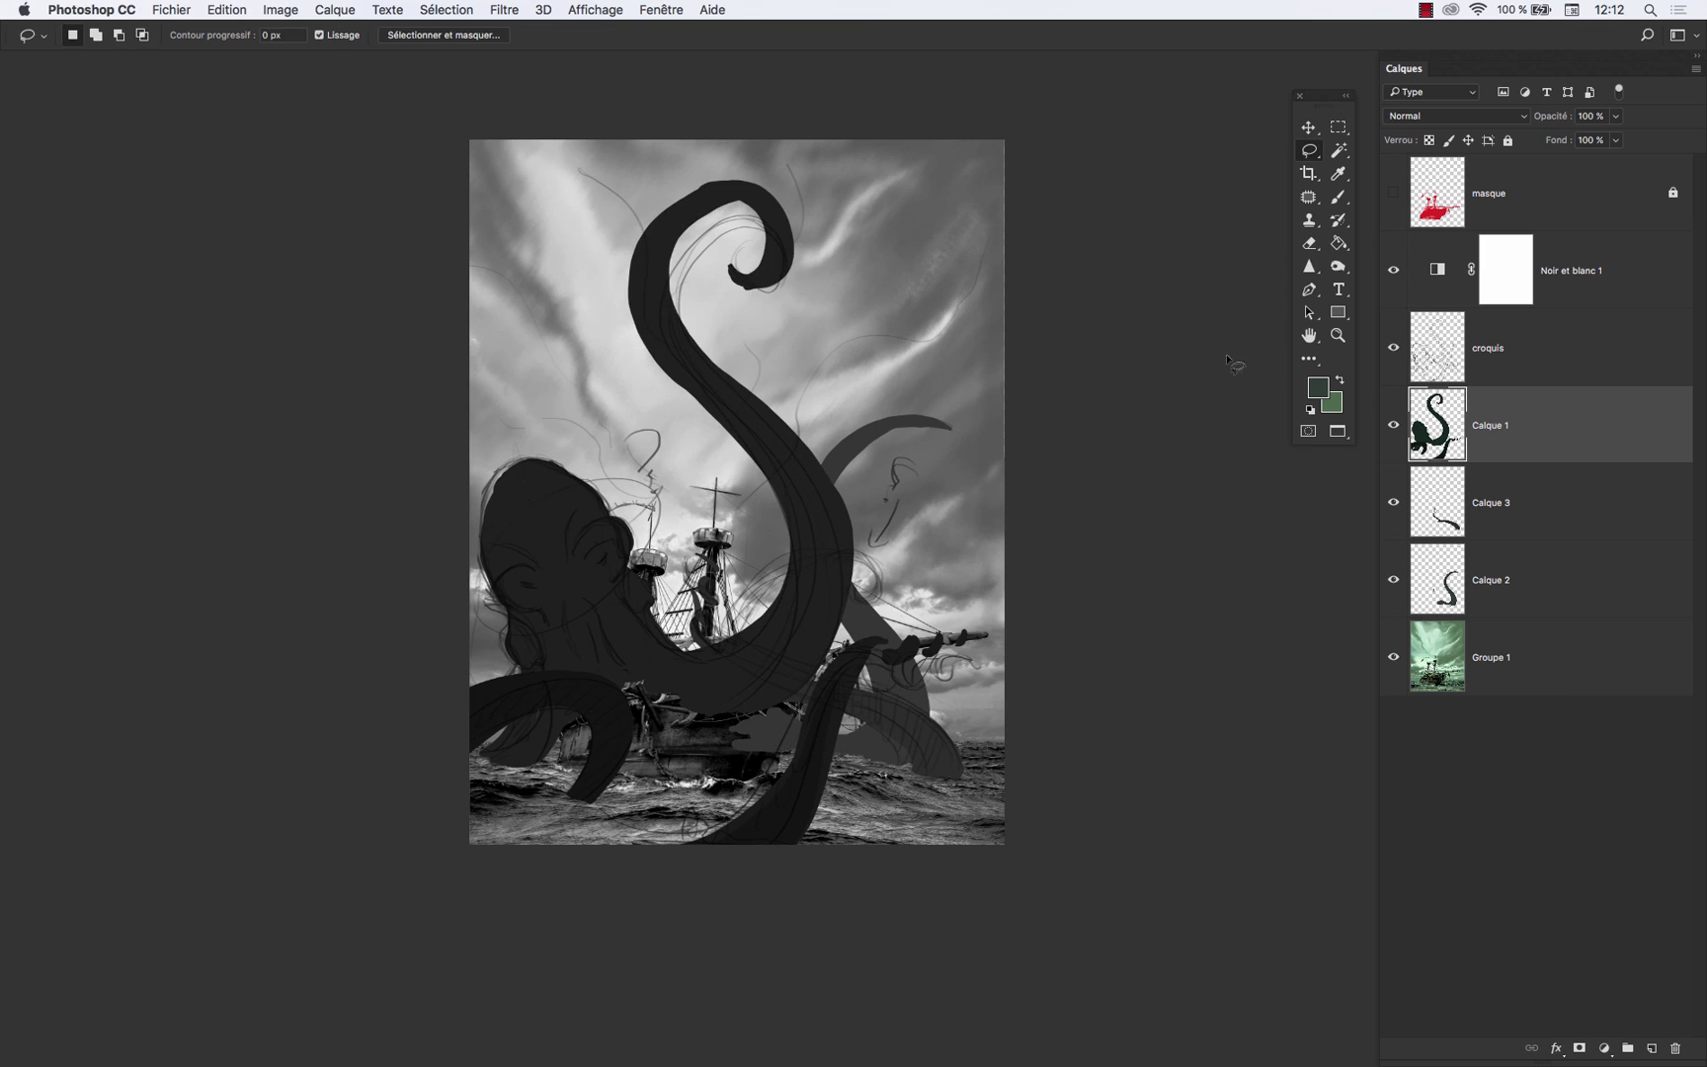